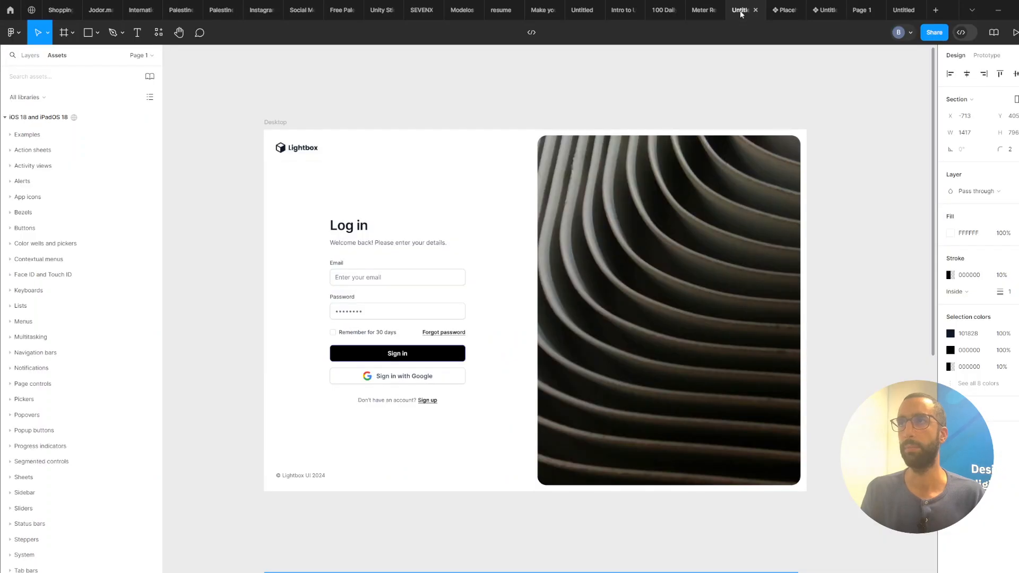
Narrow the Assets frame below the login design to roughly a third of its width.
ctrl+scroll(695, 125, down, 4)
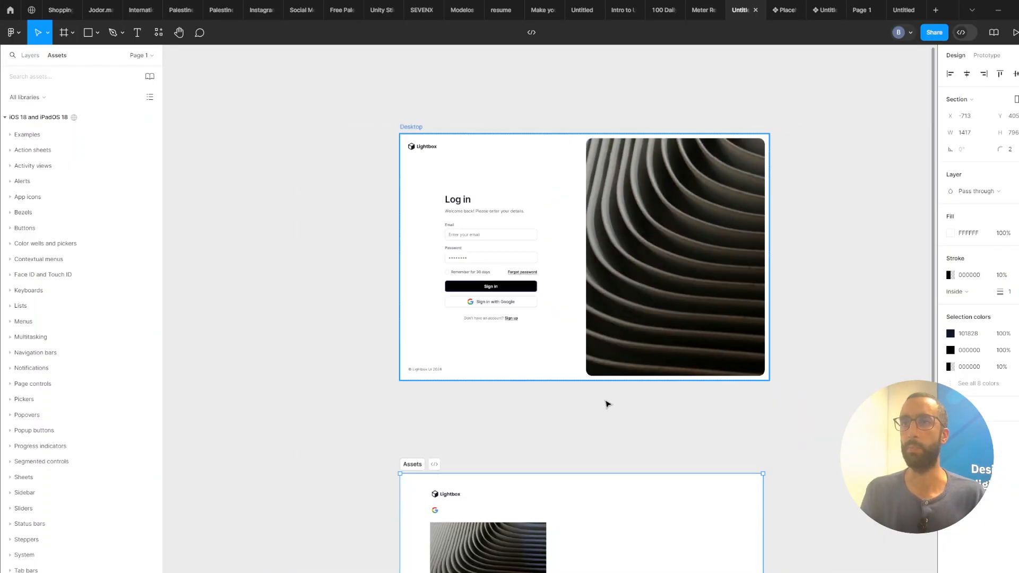
scroll(535, 400, down, 5)
ctrl+scroll(416, 358, up, 3)
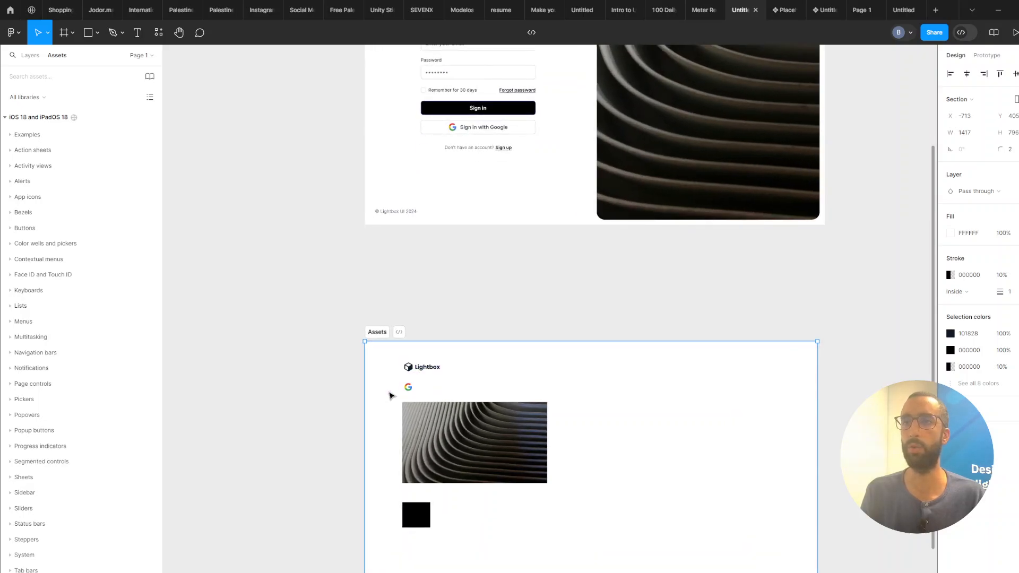
scroll(485, 364, down, 2)
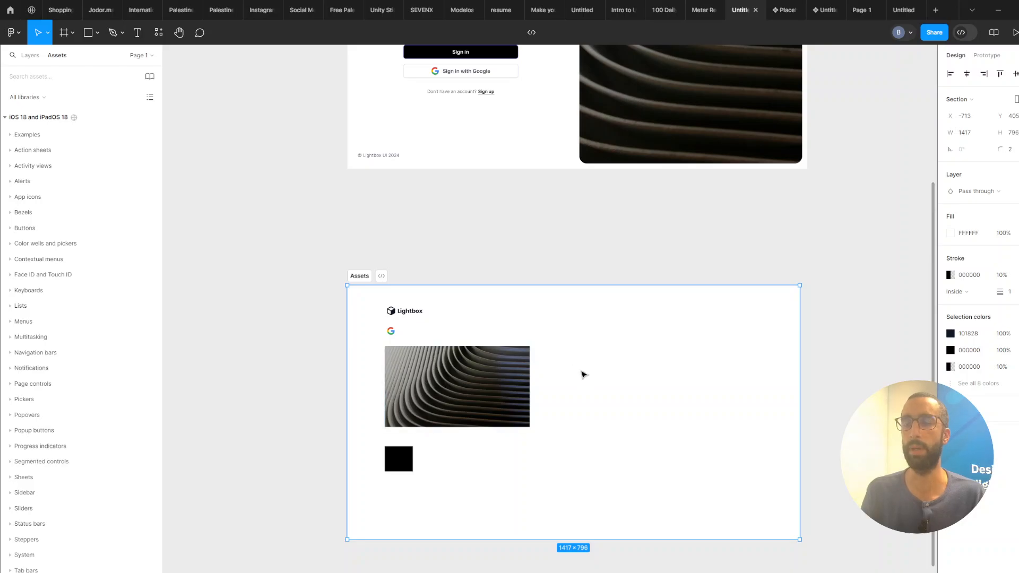
scroll(583, 373, down, 1)
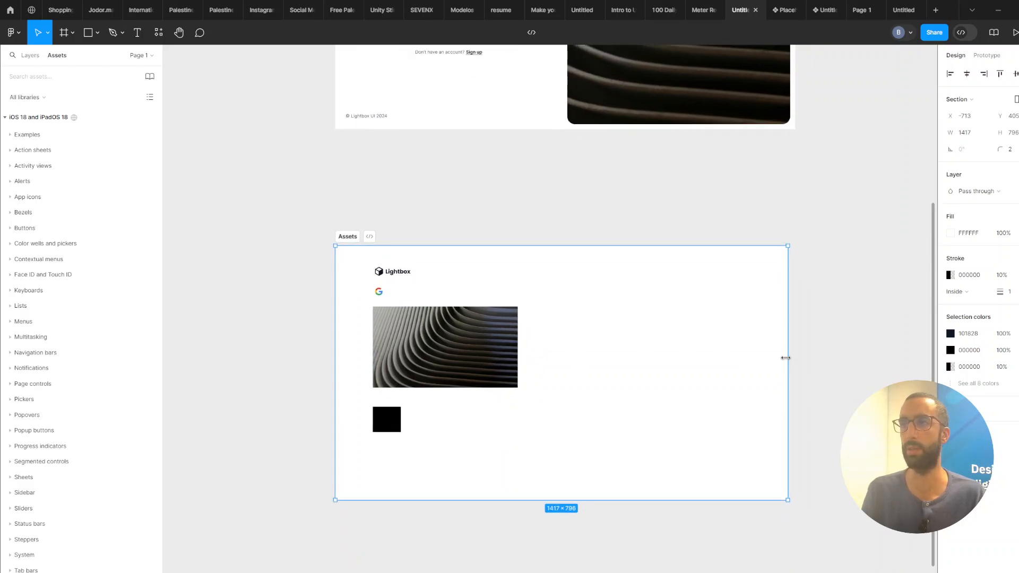
drag(788, 355, 564, 351)
ctrl+scroll(653, 344, down, 2)
click(653, 344)
drag(647, 341, 657, 255)
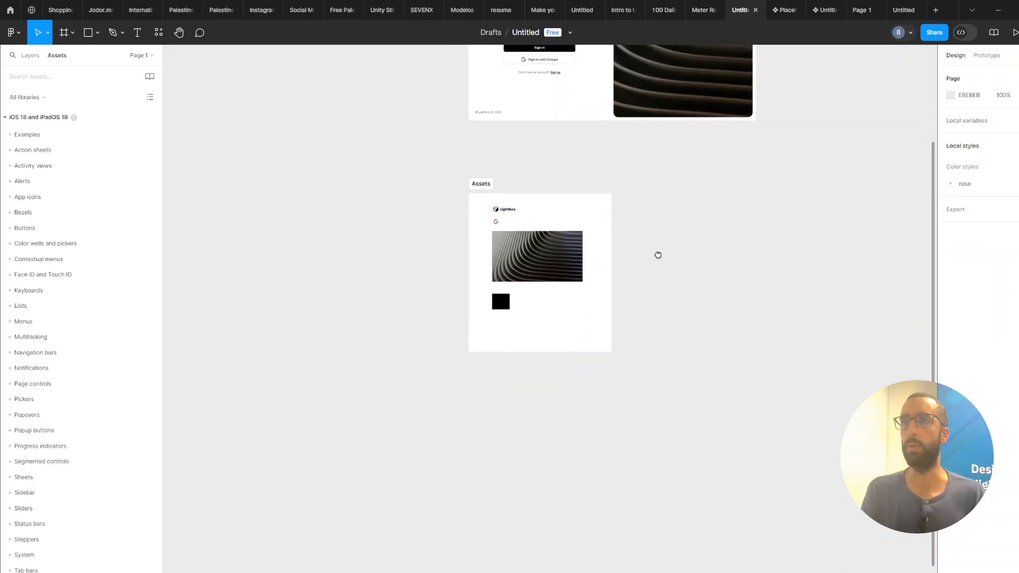
Create a new Desktop-preset frame of 1440×1024 and place it below the Assets frame.
ctrl+scroll(617, 271, down, 1)
drag(637, 310, 642, 398)
key(f)
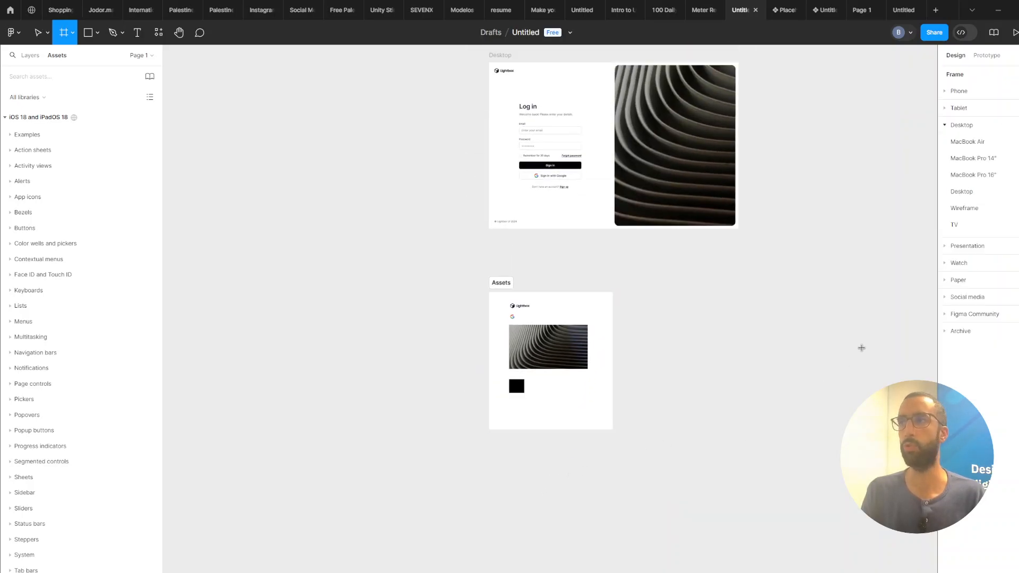
click(956, 191)
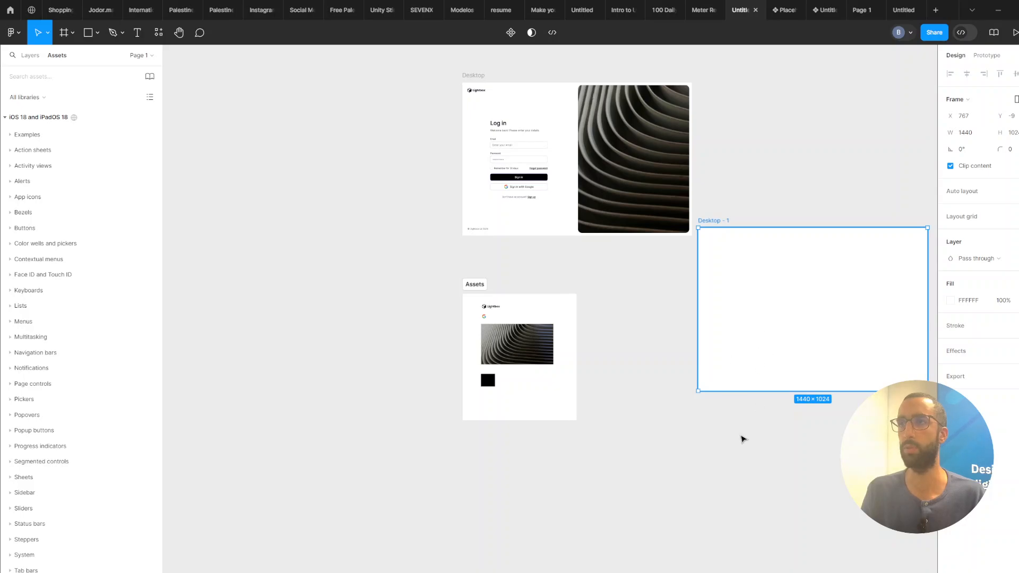
drag(776, 330, 541, 493)
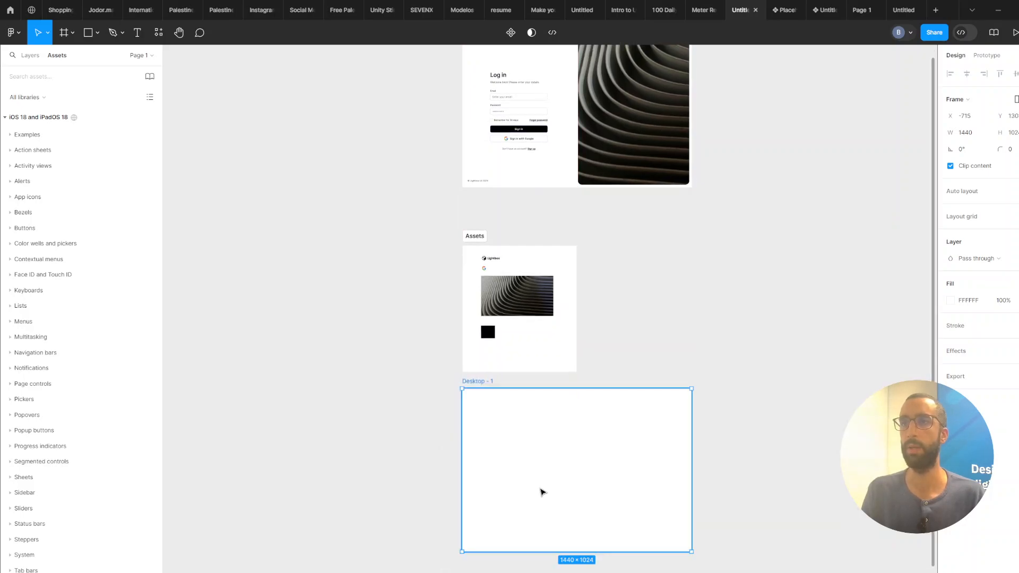
Draw a 729×1024 frame in the right half of the Desktop - 1 frame and fill it gray AFAFAF.
scroll(632, 350, down, 1)
key(f)
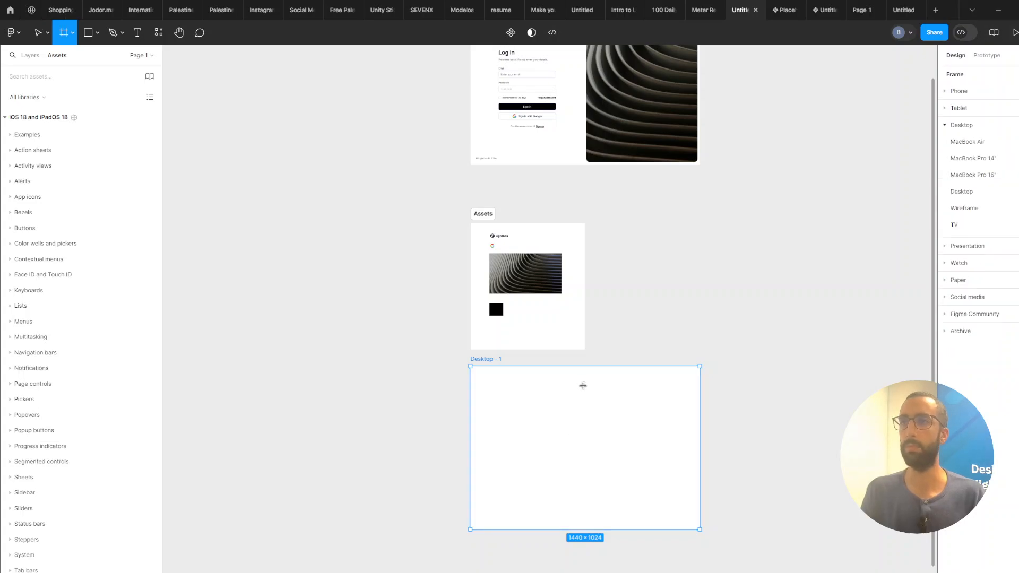
drag(577, 374, 690, 530)
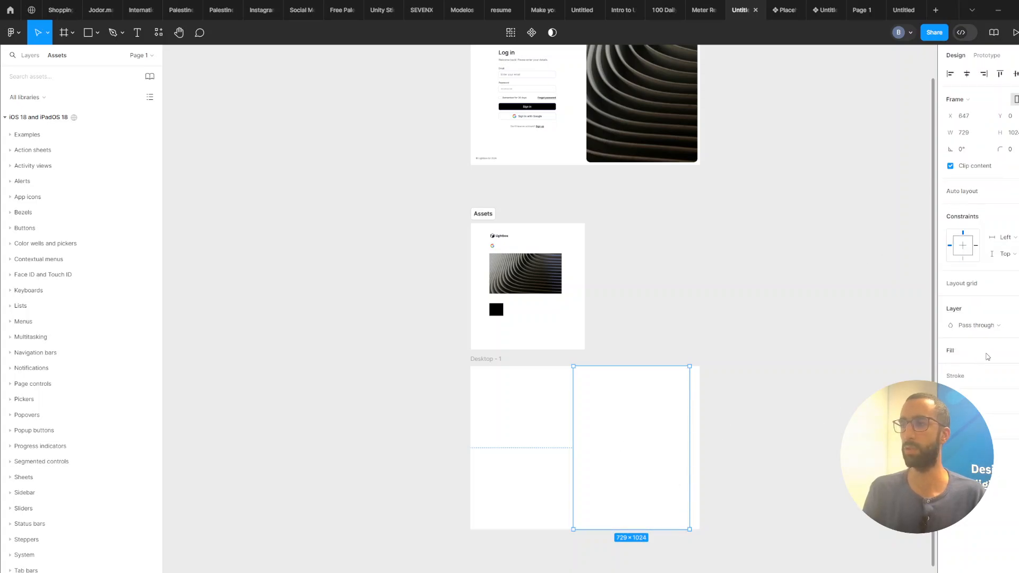
click(1017, 350)
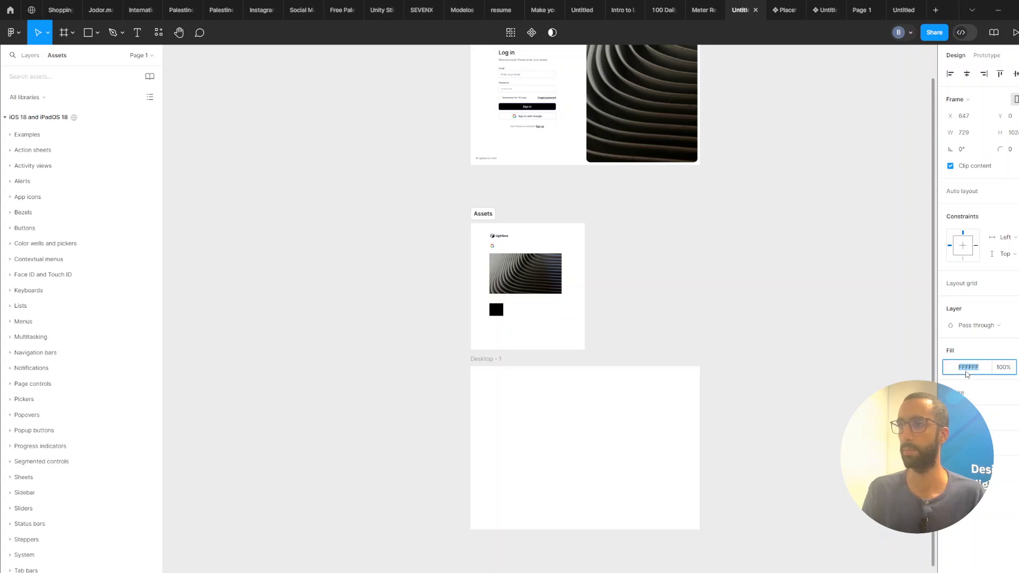
click(951, 368)
drag(818, 344, 785, 353)
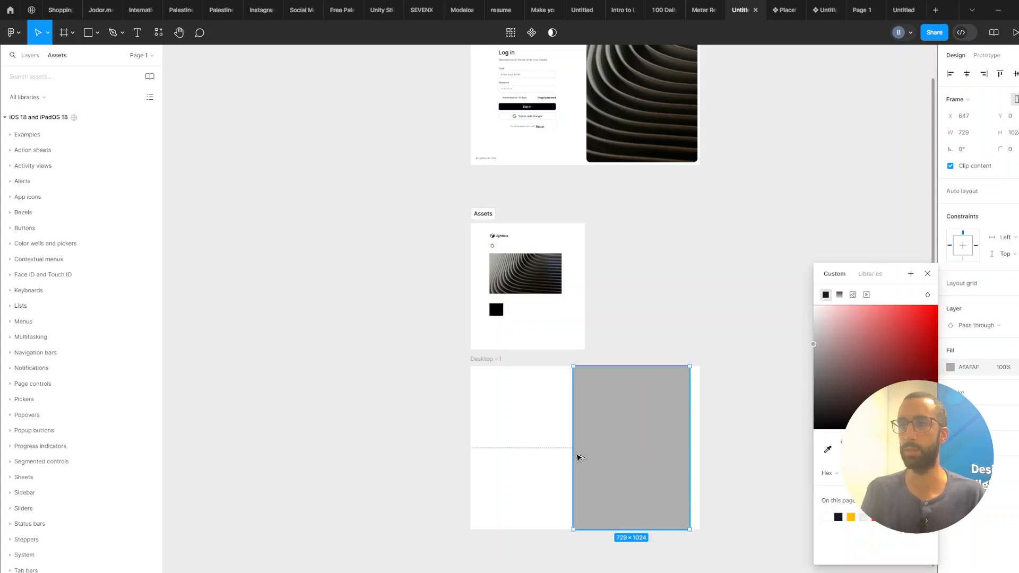
Duplicate the gray frame into the left half and wrap both gray frames in an auto layout.
drag(578, 455, 526, 453)
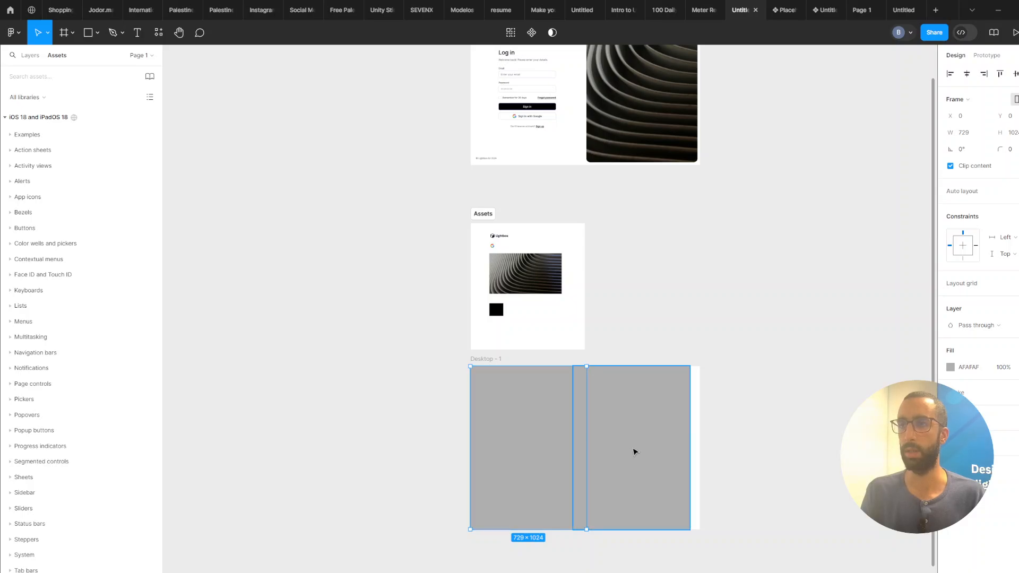
shift+click(653, 454)
key(shift+a)
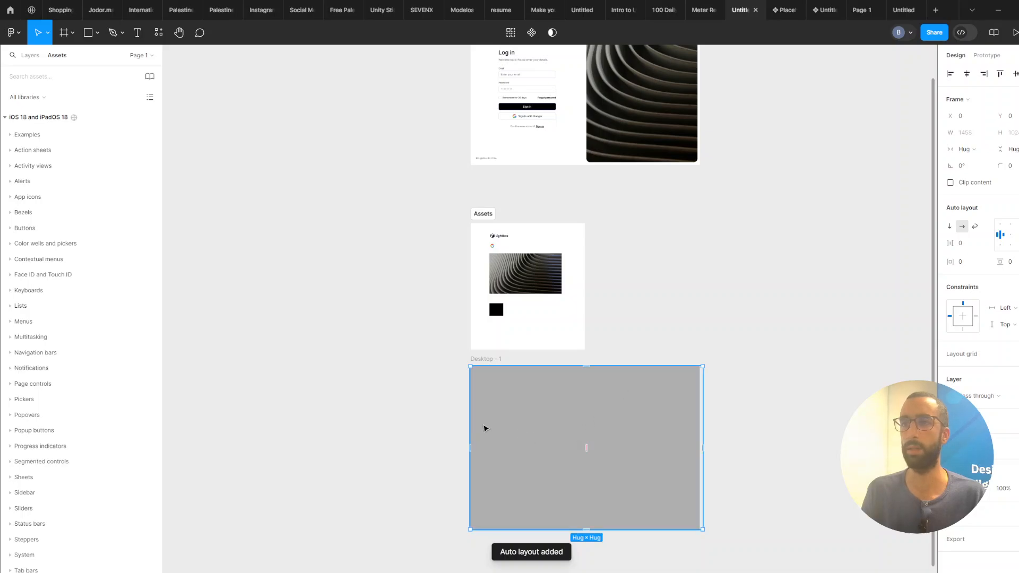
Set the width of both gray frames inside the auto layout to Fill container.
key(Return)
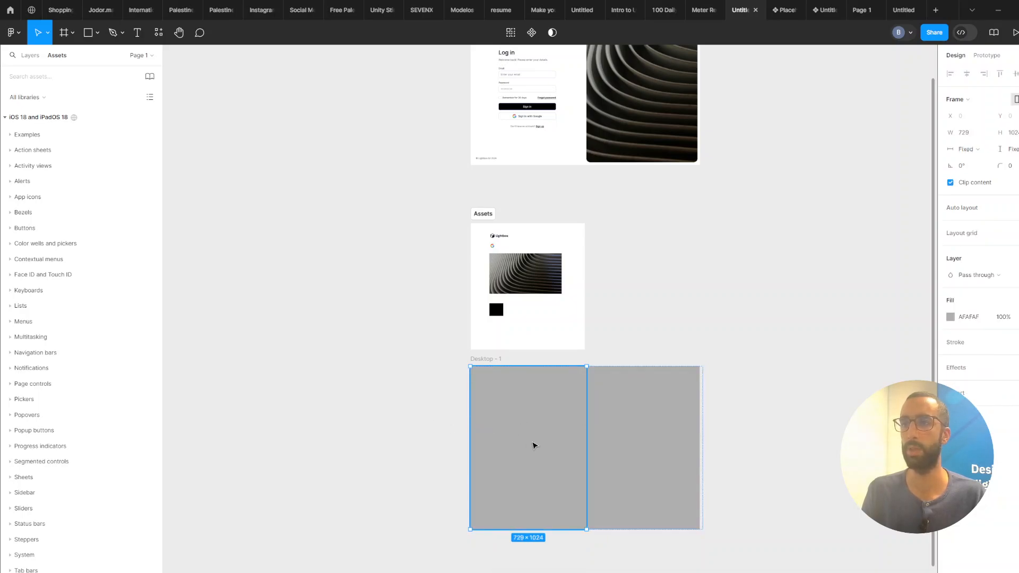
click(975, 151)
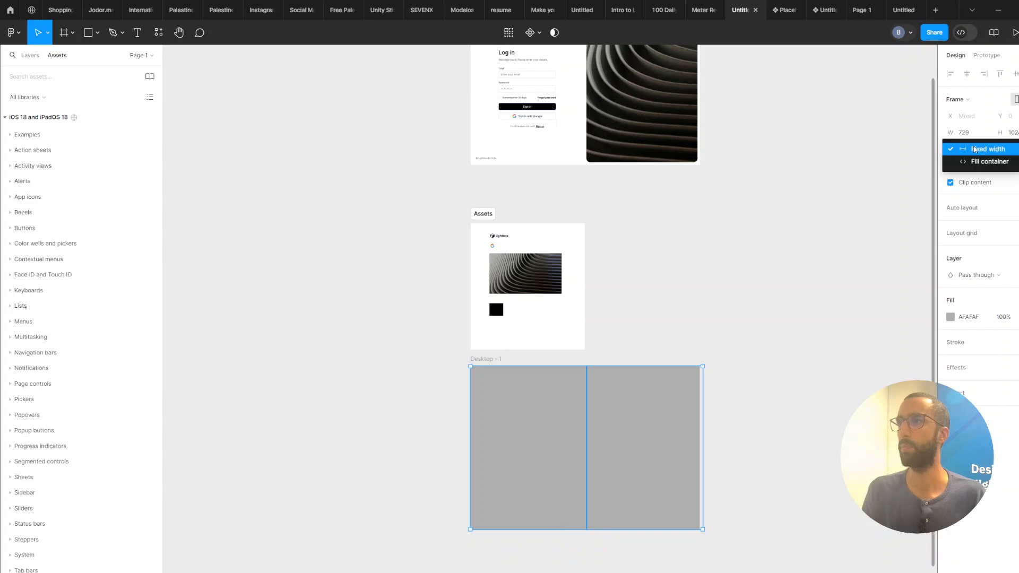
click(987, 162)
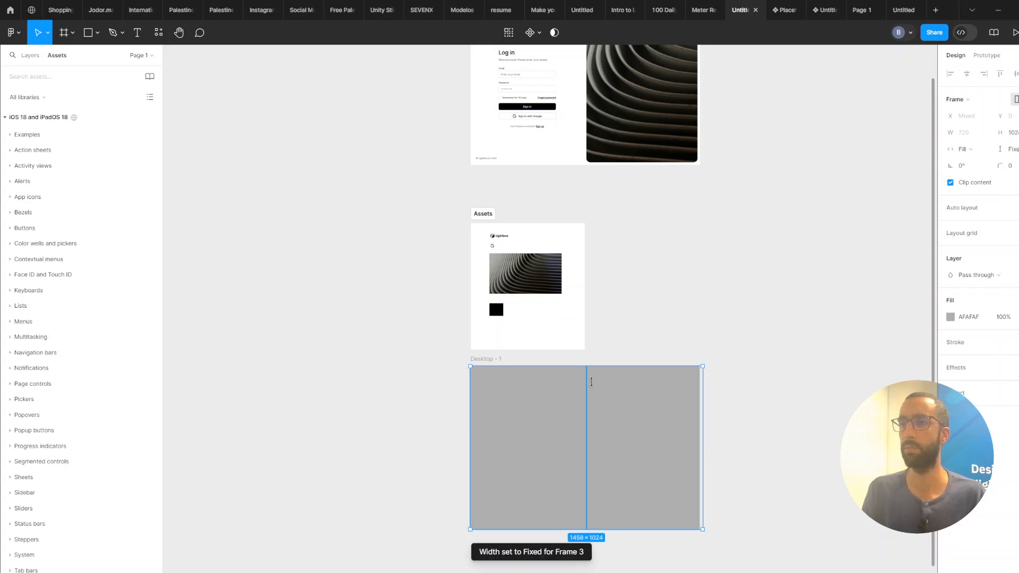
Inspect the sizing of the auto layout and its two gray frames.
key(shift+Return)
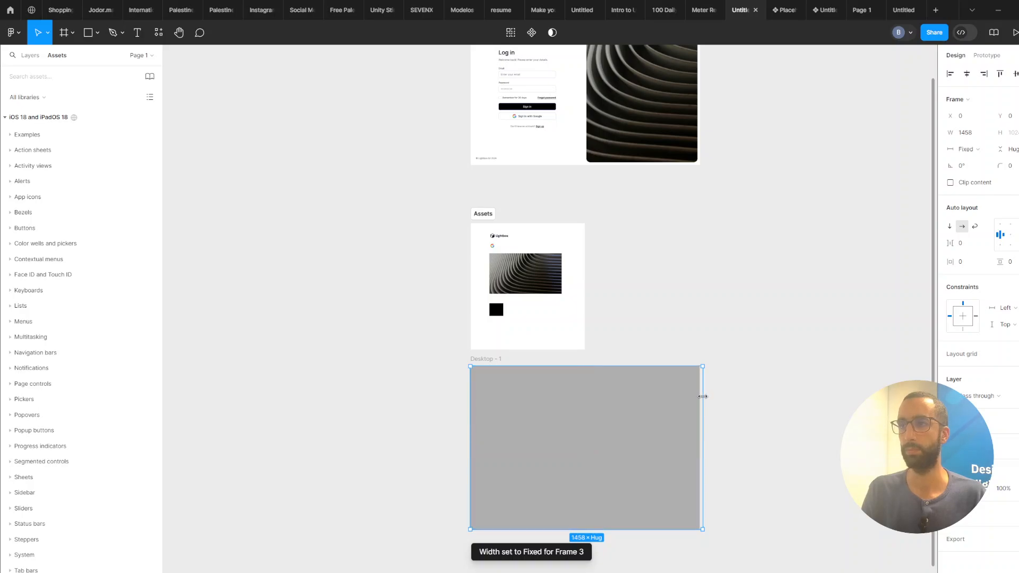
click(717, 402)
scroll(724, 377, down, 3)
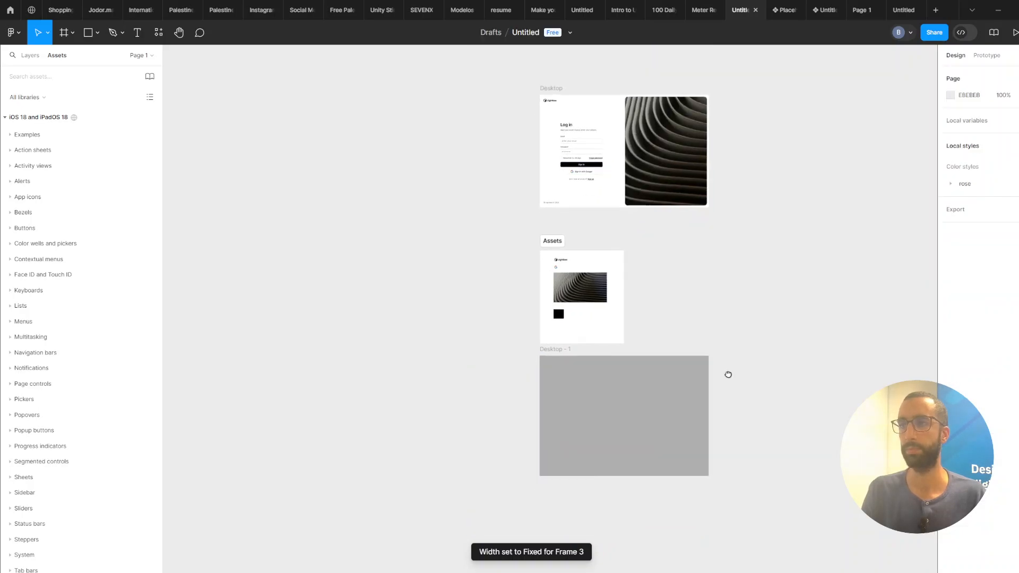
click(708, 378)
click(677, 387)
scroll(677, 388, up, 1)
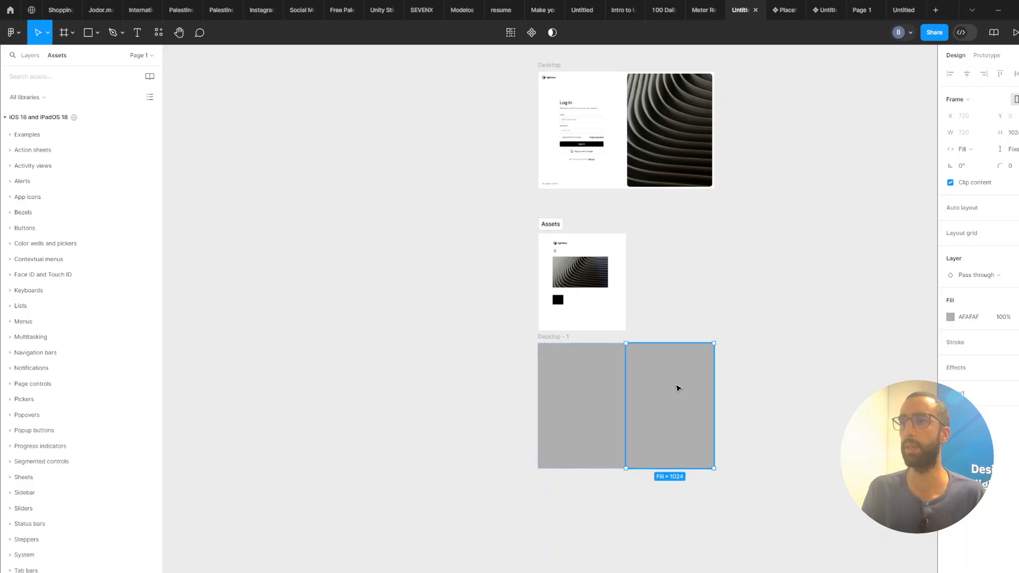
scroll(612, 423, up, 1)
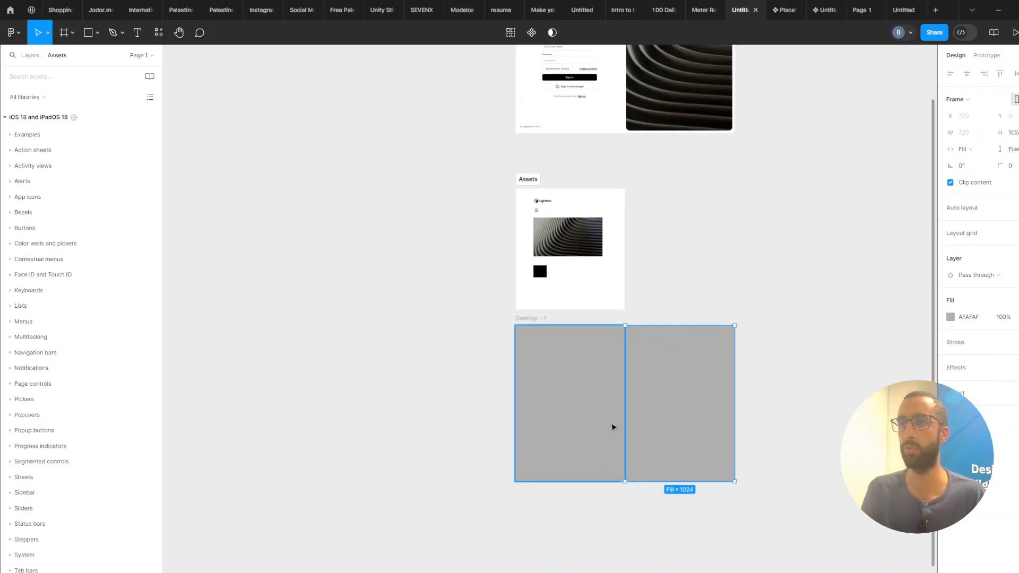
scroll(590, 318, down, 1)
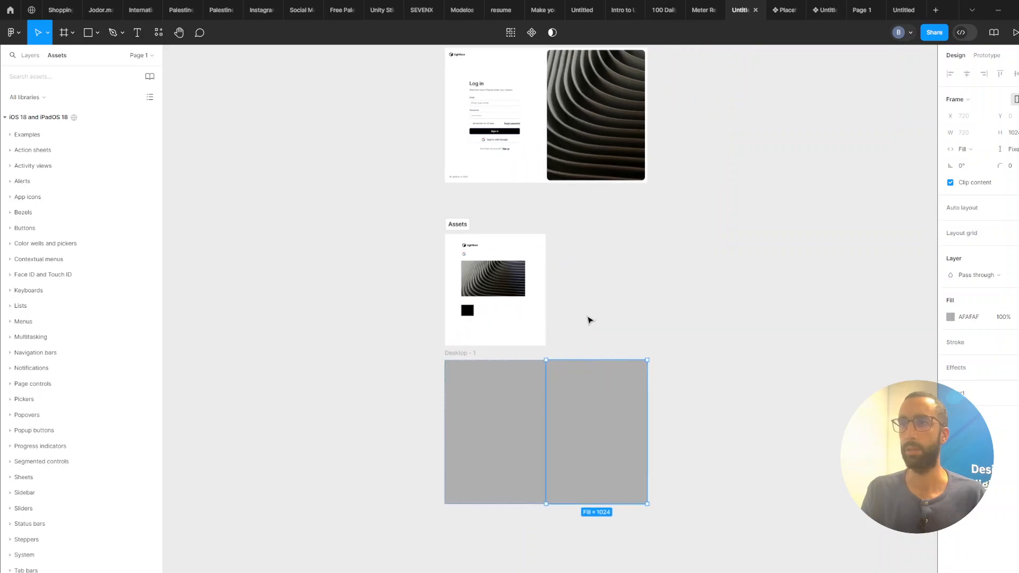
Add a small frame inside the right gray panel and move the curved-lines image from the Assets frame into it.
key(f)
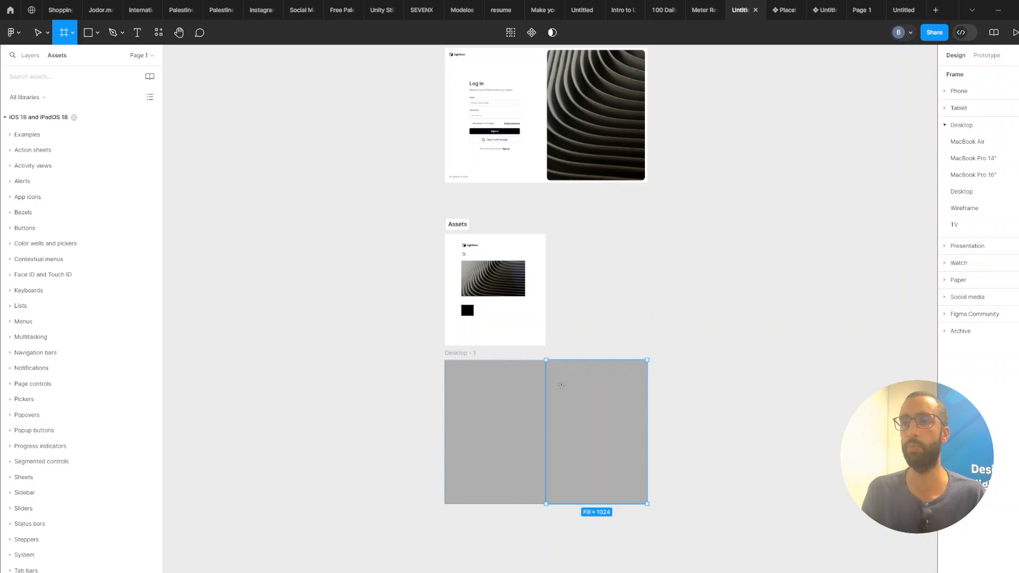
click(562, 385)
scroll(584, 383, up, 1)
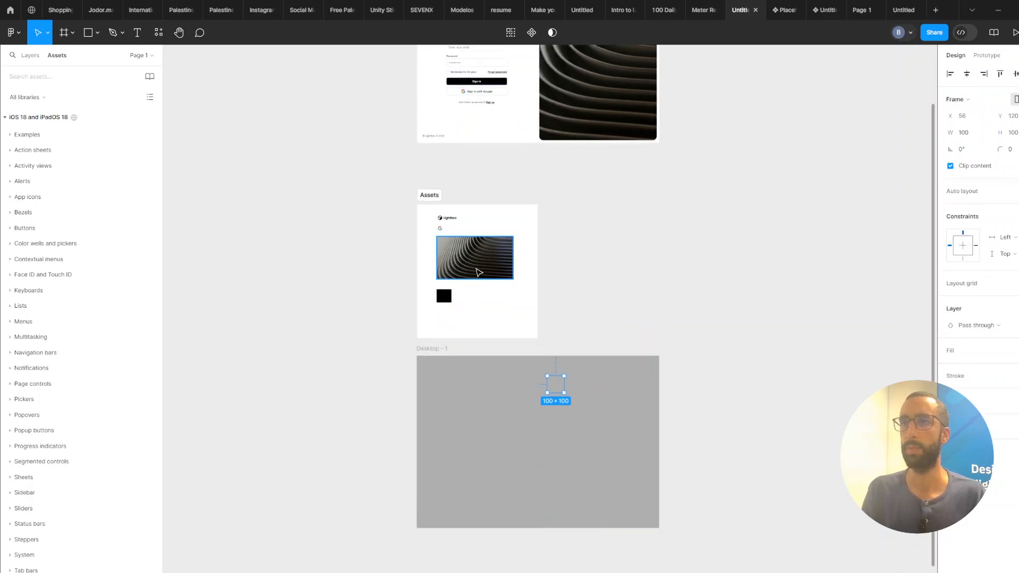
click(585, 389)
mouse_move(451, 253)
mouse_down()
mouse_move(599, 413)
mouse_move(551, 424)
mouse_move(565, 434)
mouse_up()
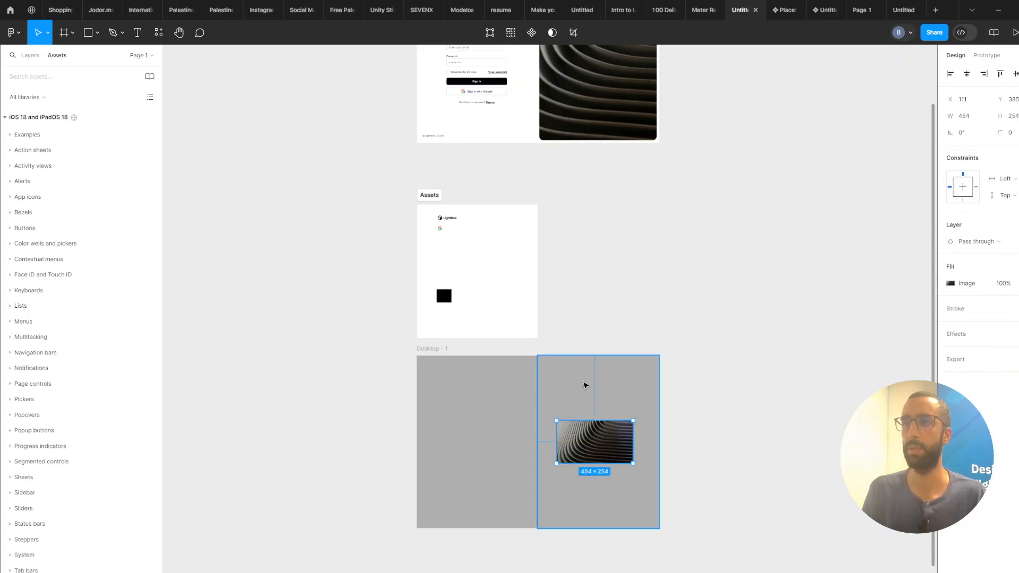
Add vertical auto layout to the right panel and set its horizontal and vertical padding to 16.
click(585, 385)
key(shift+a)
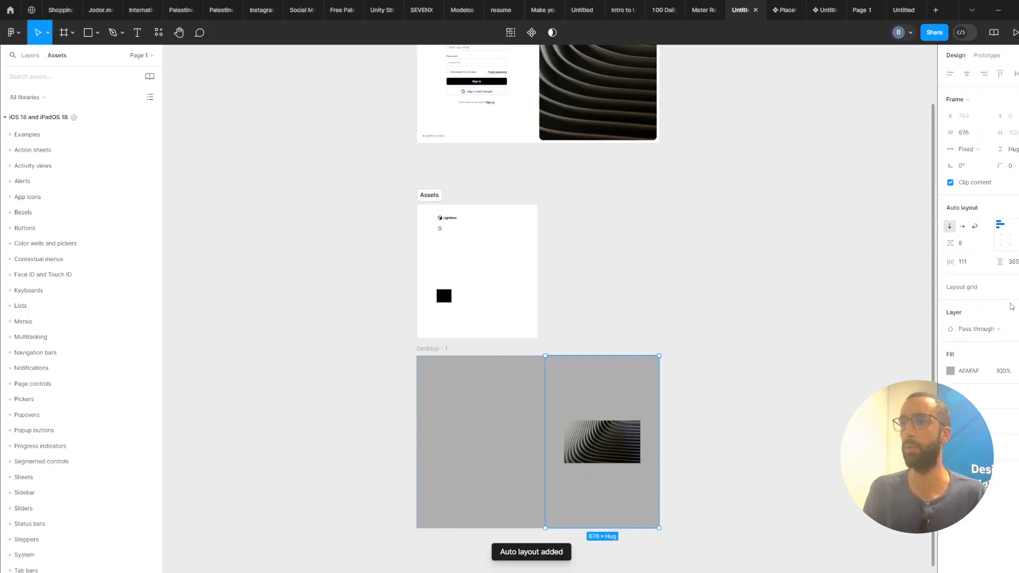
click(970, 266)
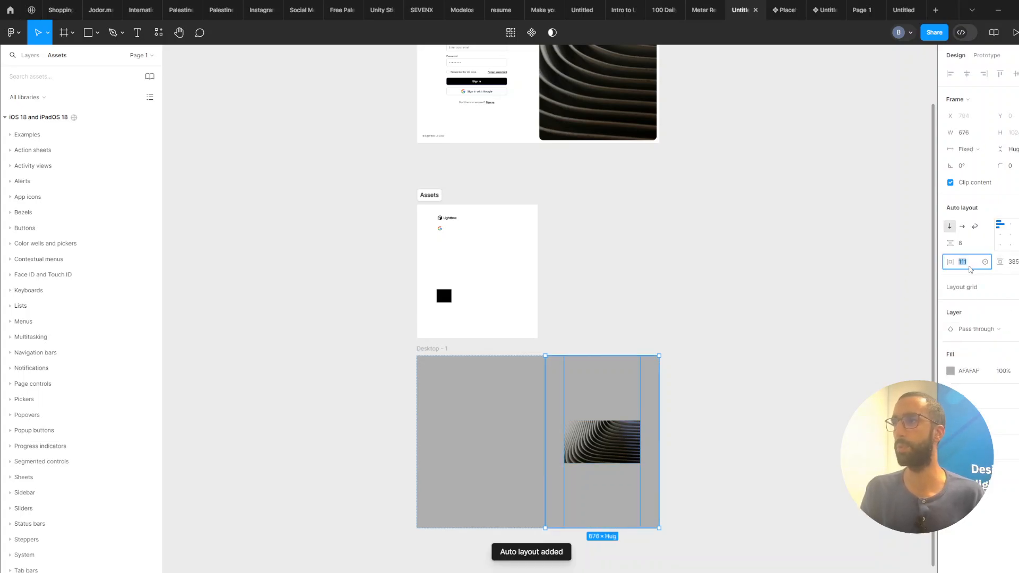
text(16)
key(Tab)
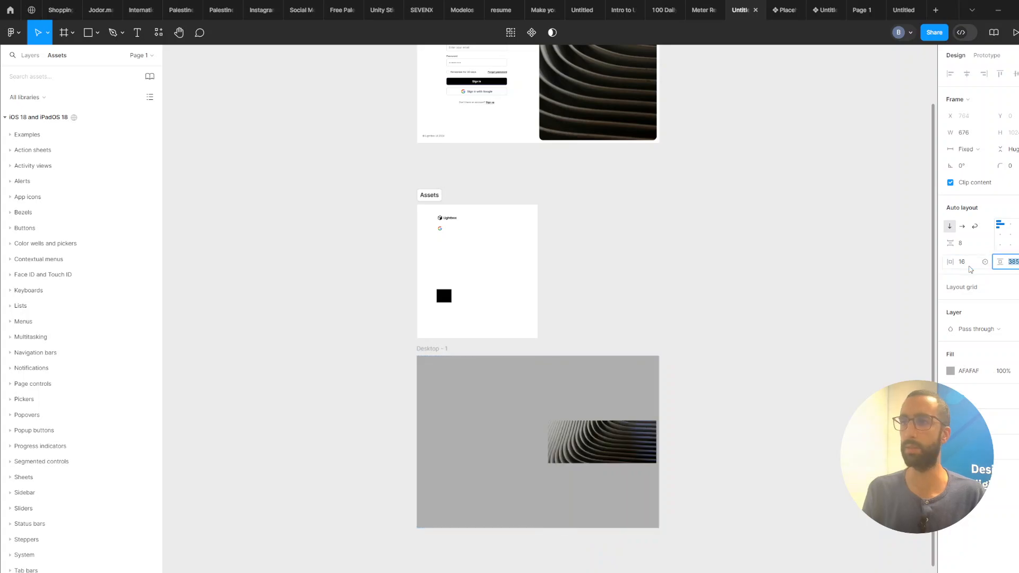
text(16)
key(Return)
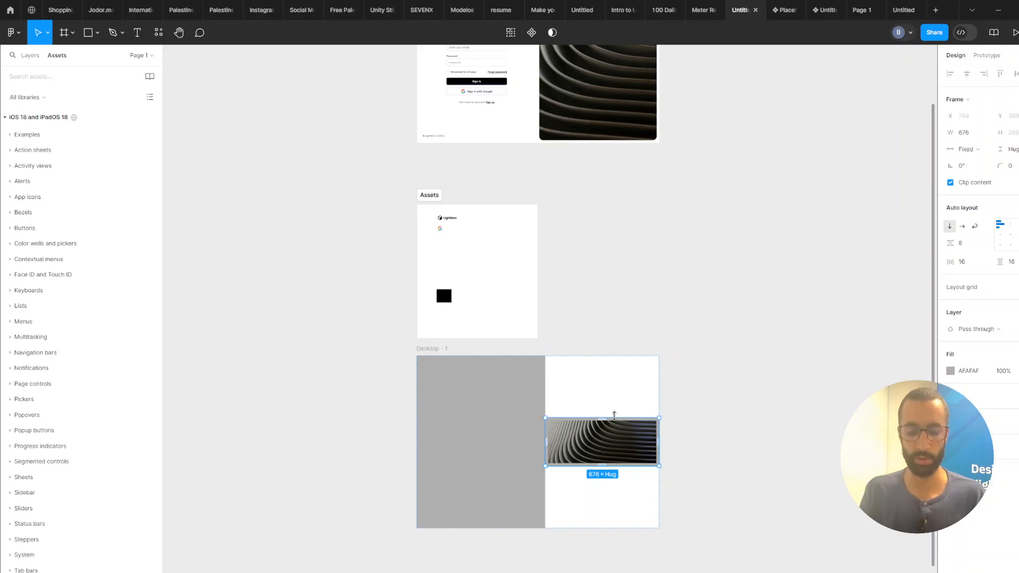
Select the image and set its width and height to Fill container.
double_click(614, 415)
click(609, 391)
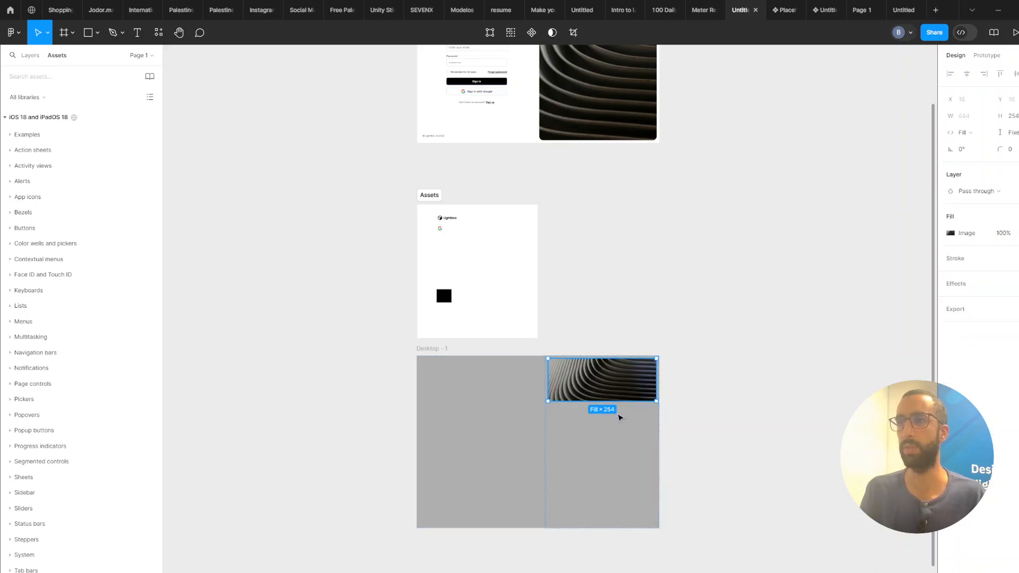
double_click(618, 401)
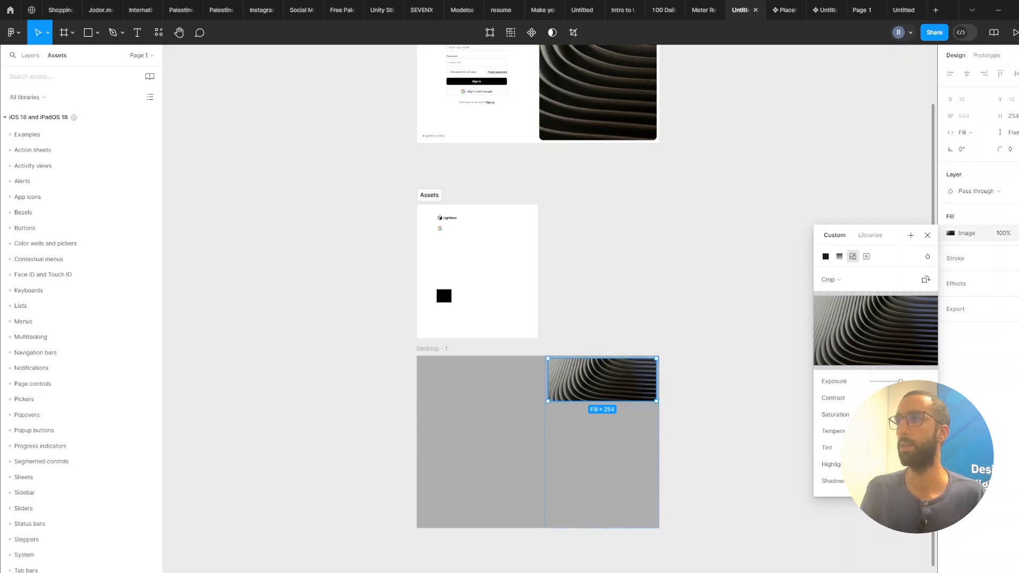
click(1008, 132)
click(998, 143)
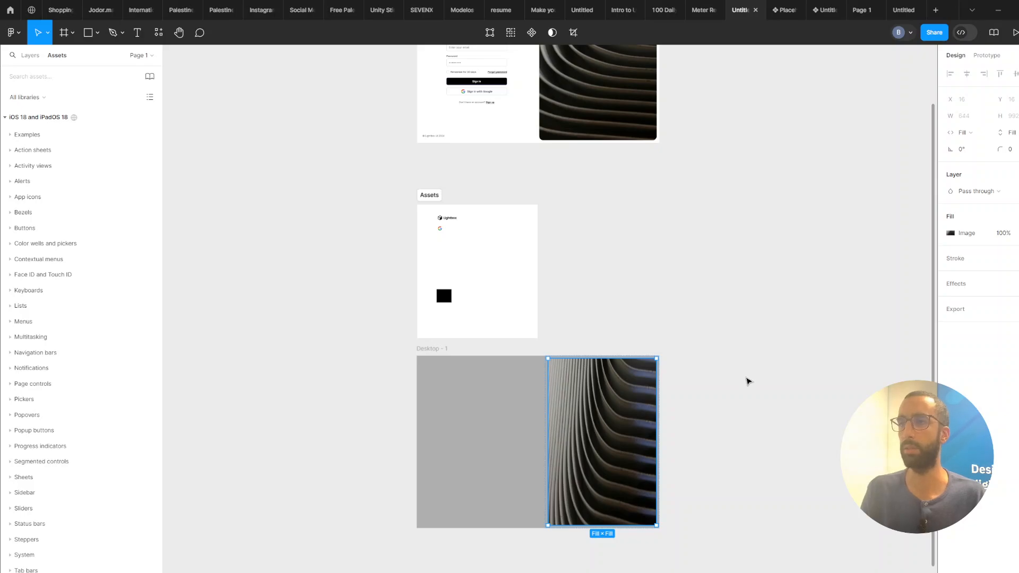
Change the image fill's scaling mode from Crop to Fill.
click(951, 233)
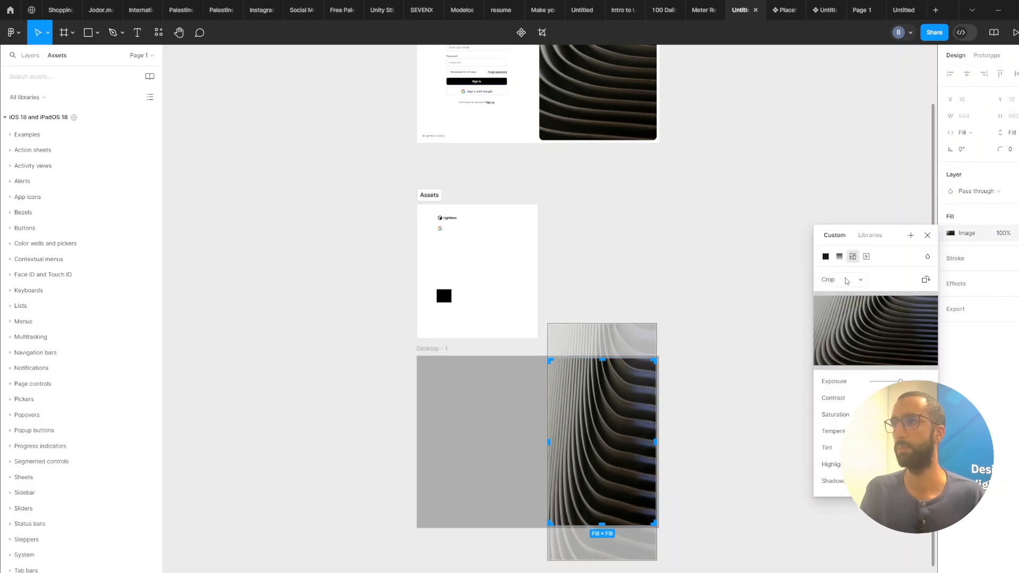
click(843, 256)
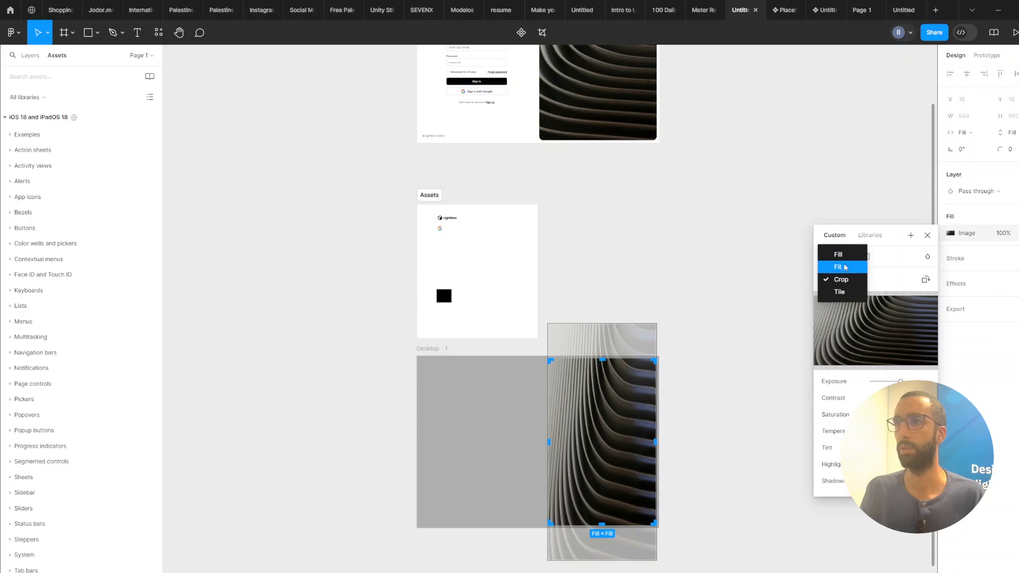
click(846, 267)
click(839, 284)
click(841, 270)
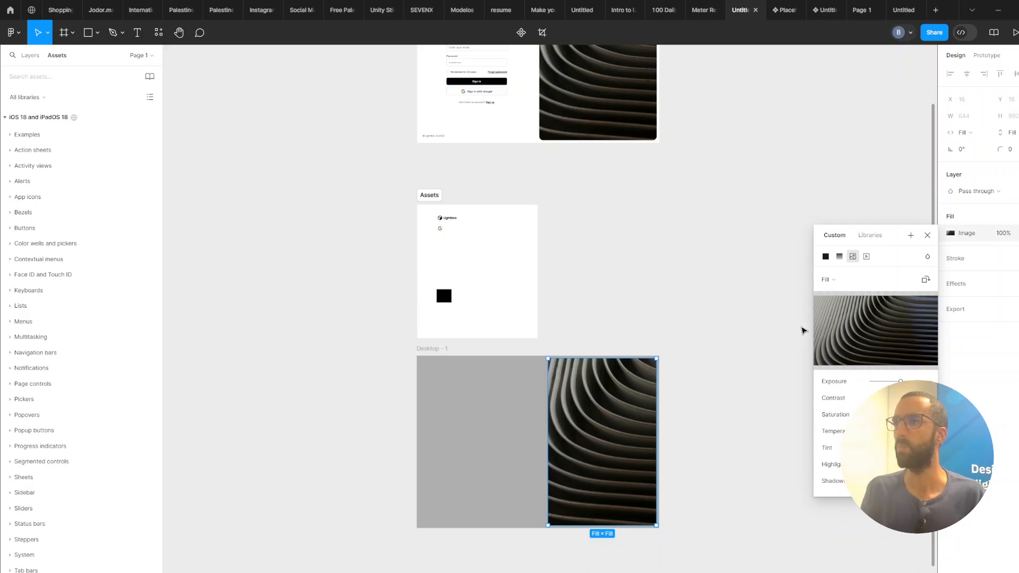
Set the right panel frame's fill colour to FFFFFF.
click(701, 295)
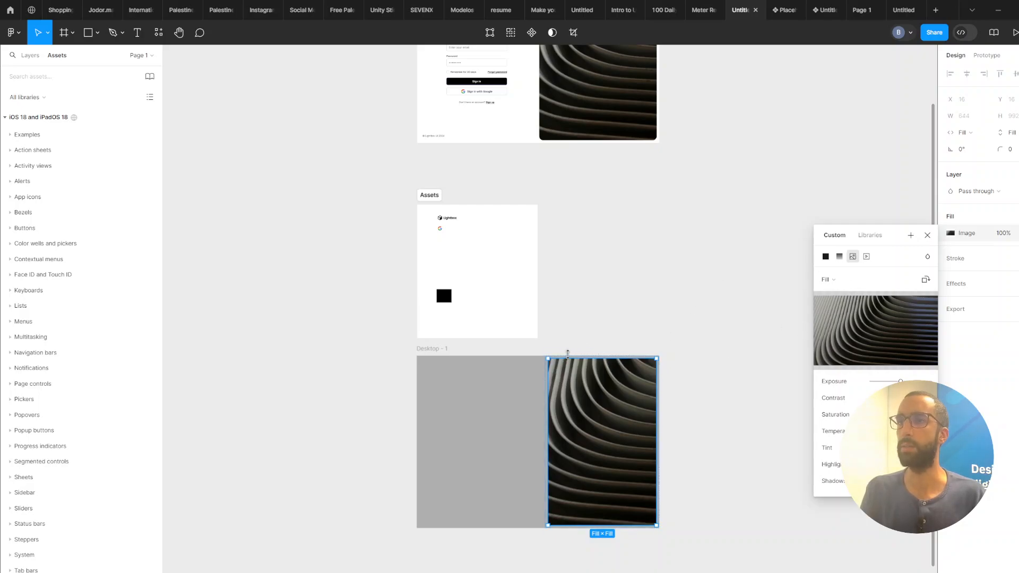
click(570, 358)
click(971, 371)
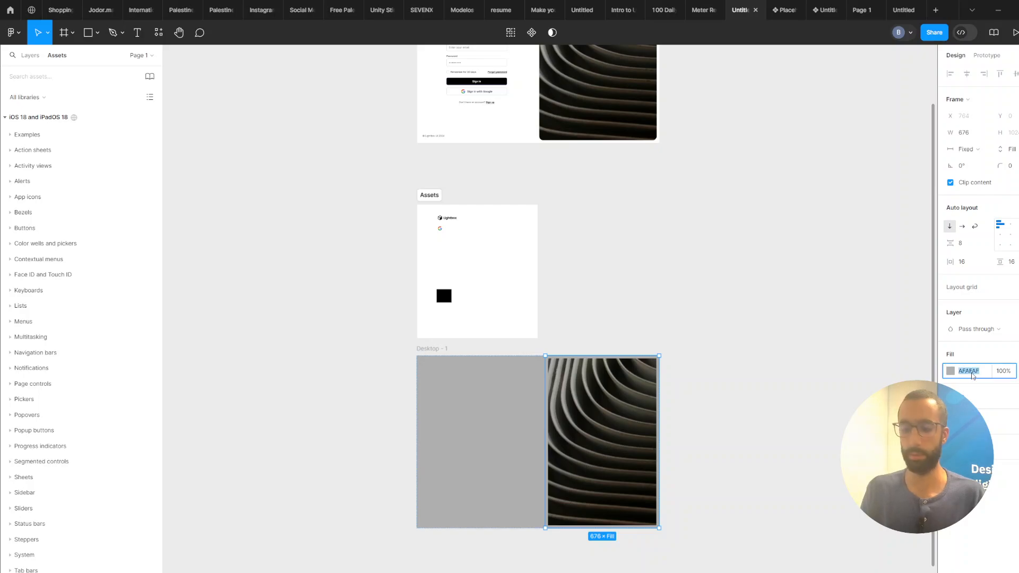
text(ffffff)
key(Return)
key(Return)
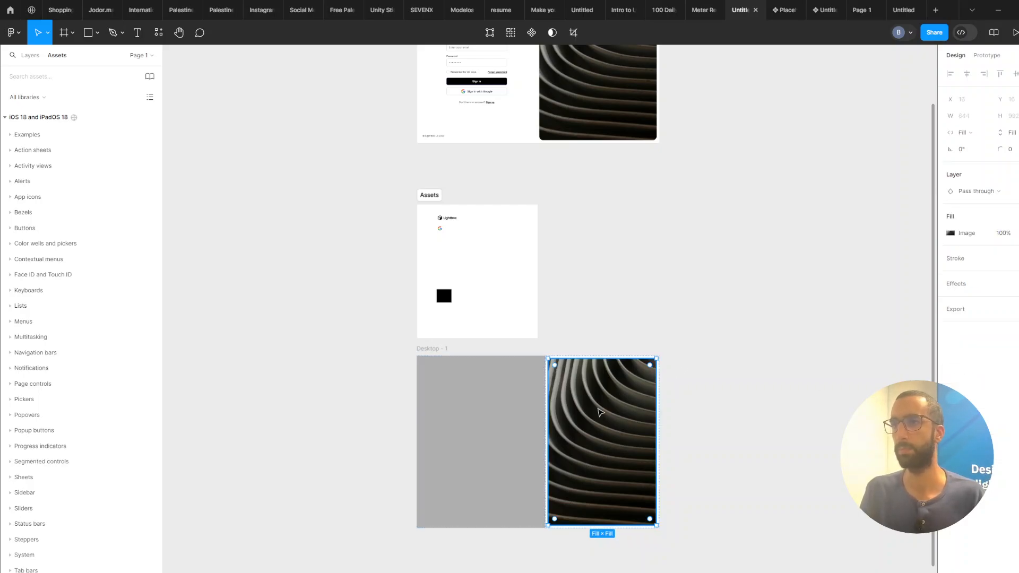
Round the image's corners with a corner radius of 16.
click(1016, 154)
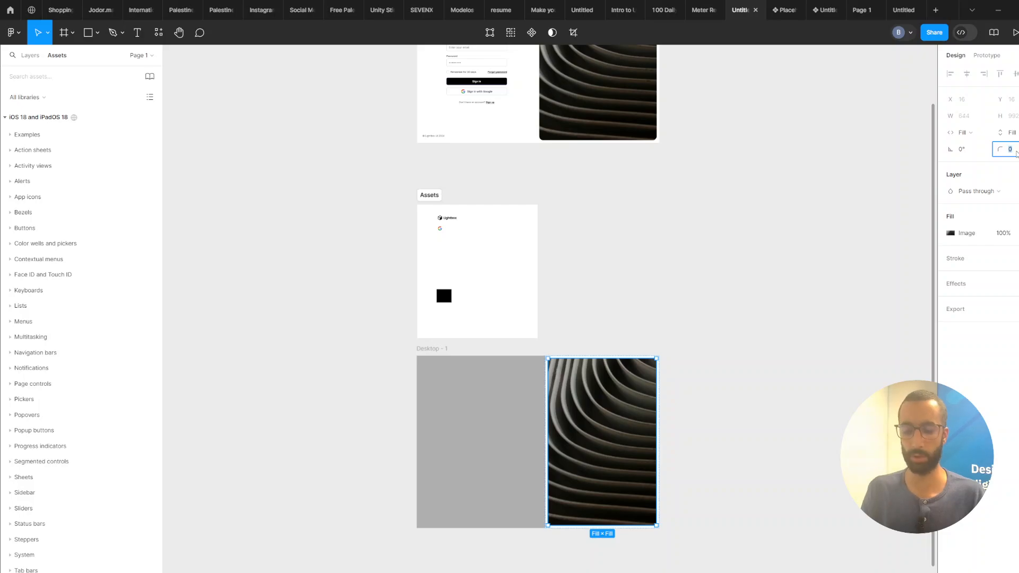
text(8)
click(802, 315)
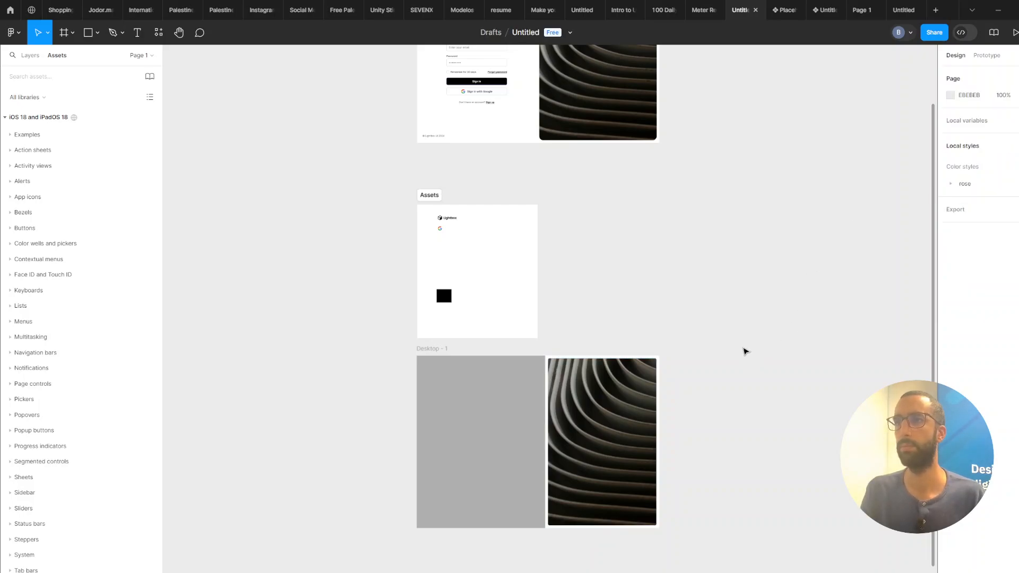
click(625, 409)
click(1008, 149)
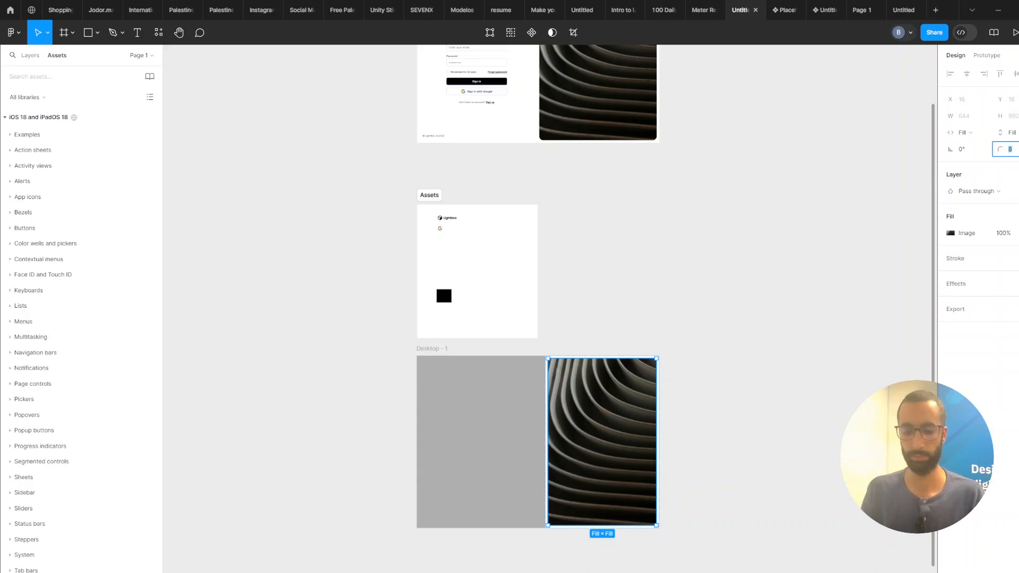
text(16)
key(Return)
Compare the new desktop frame with the original Desktop login design above it.
click(591, 306)
drag(616, 326, 669, 288)
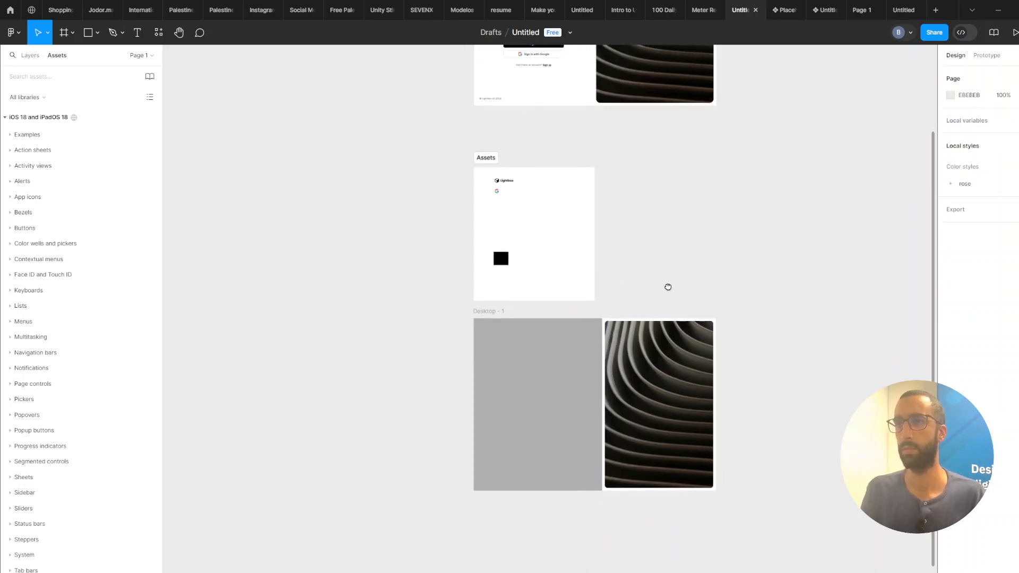
scroll(670, 288, up, 1)
scroll(747, 280, up, 1)
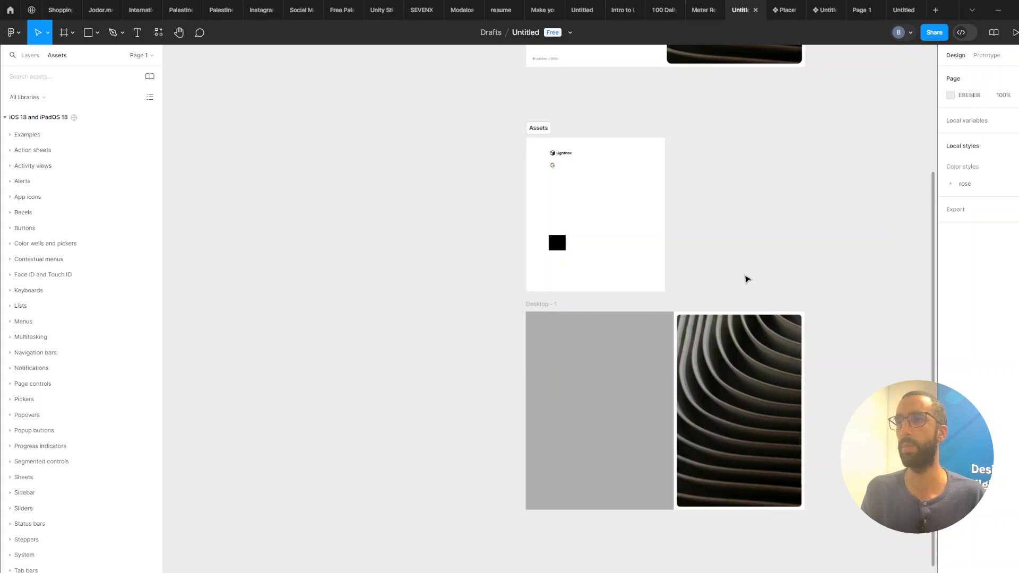
scroll(747, 279, down, 1)
drag(760, 273, 665, 296)
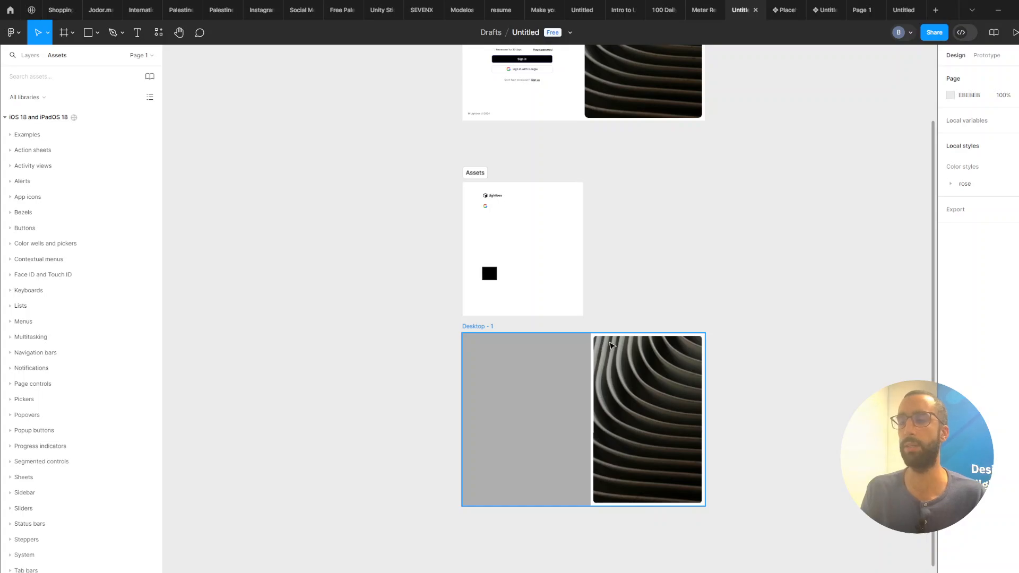
click(472, 330)
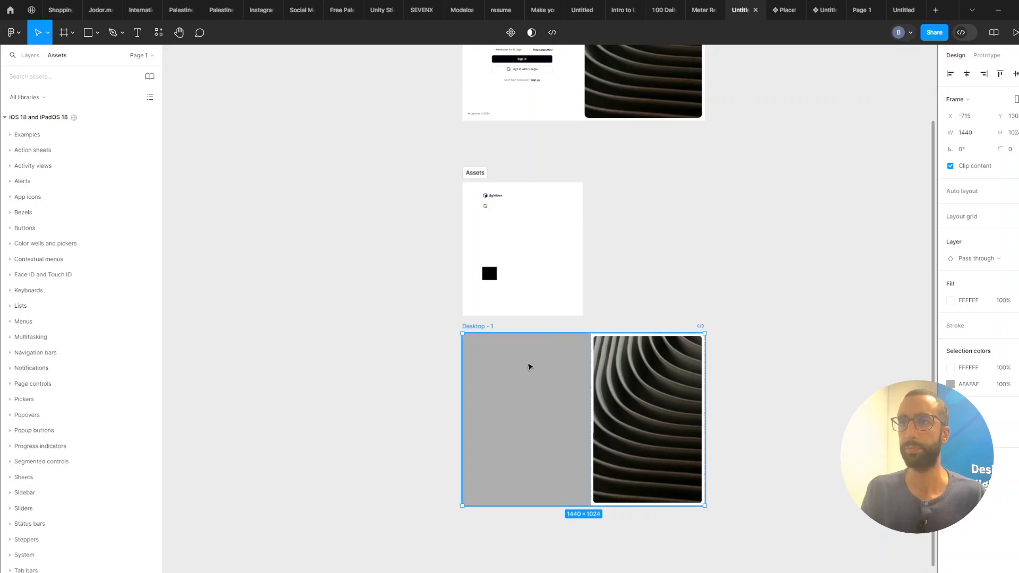
scroll(531, 364, down, 2)
scroll(530, 365, left, 2)
scroll(563, 324, up, 4)
scroll(563, 324, right, 2)
scroll(719, 430, down, 1)
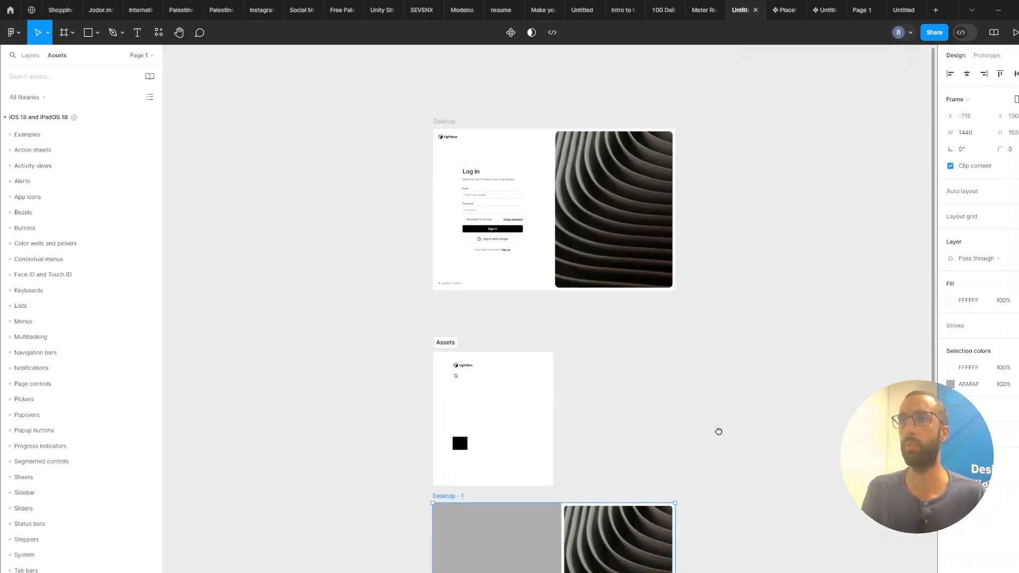
Set the image's corner radius to 20.
click(618, 471)
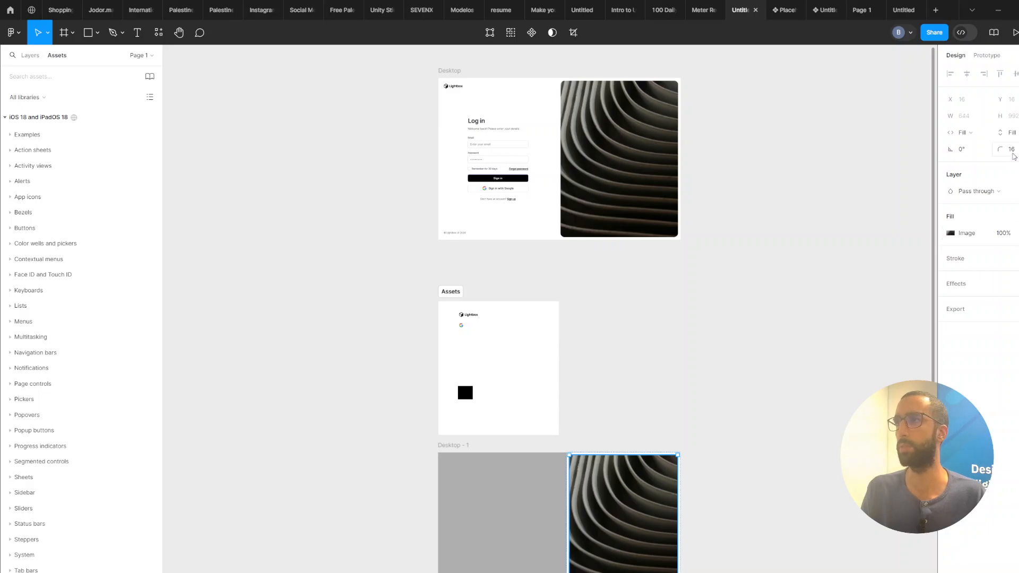
click(1014, 155)
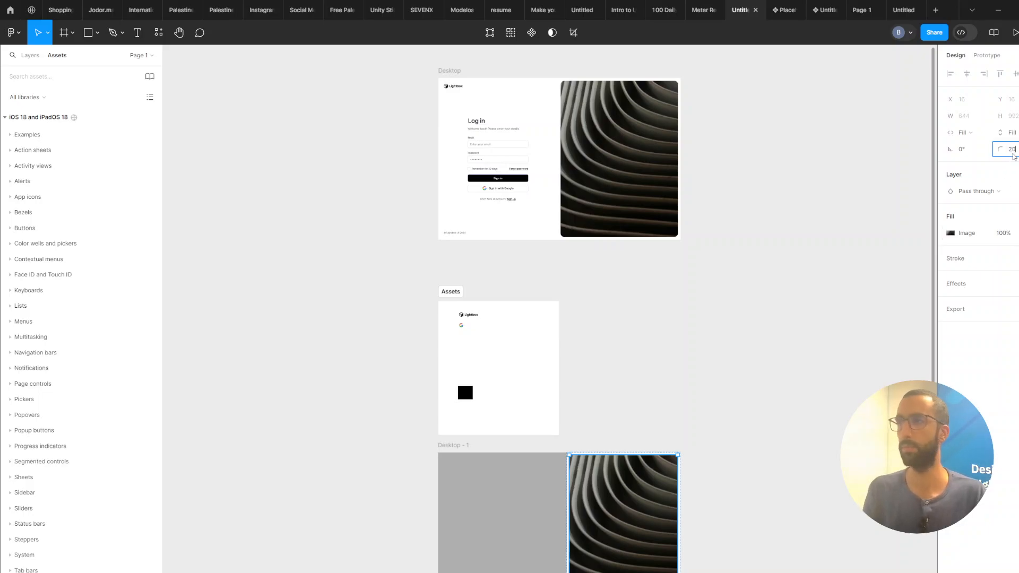
key(Return)
click(773, 405)
Add a "Log in" text layer near the top of the left panel.
scroll(769, 407, up, 1)
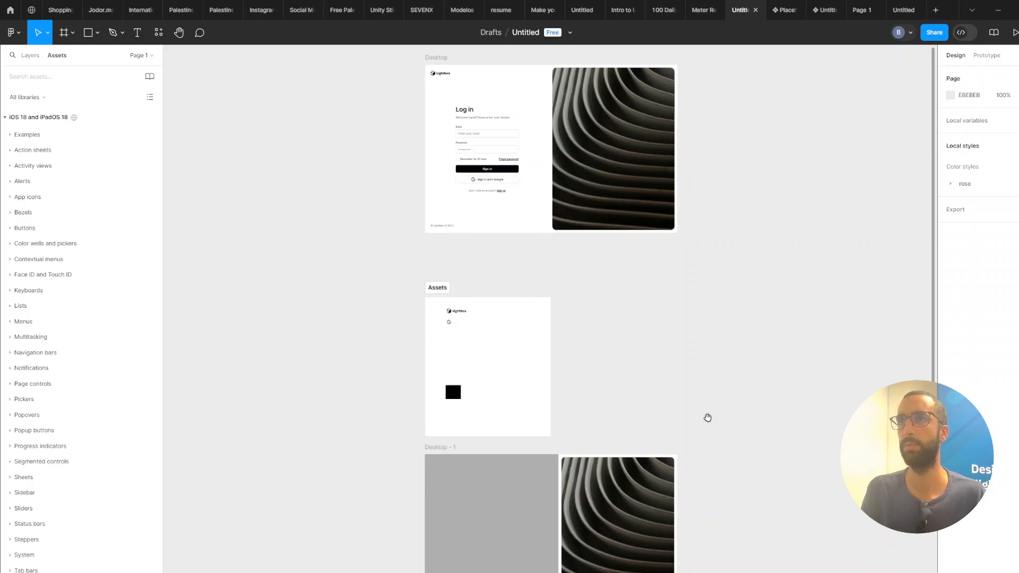
drag(708, 418, 758, 378)
scroll(731, 402, down, 2)
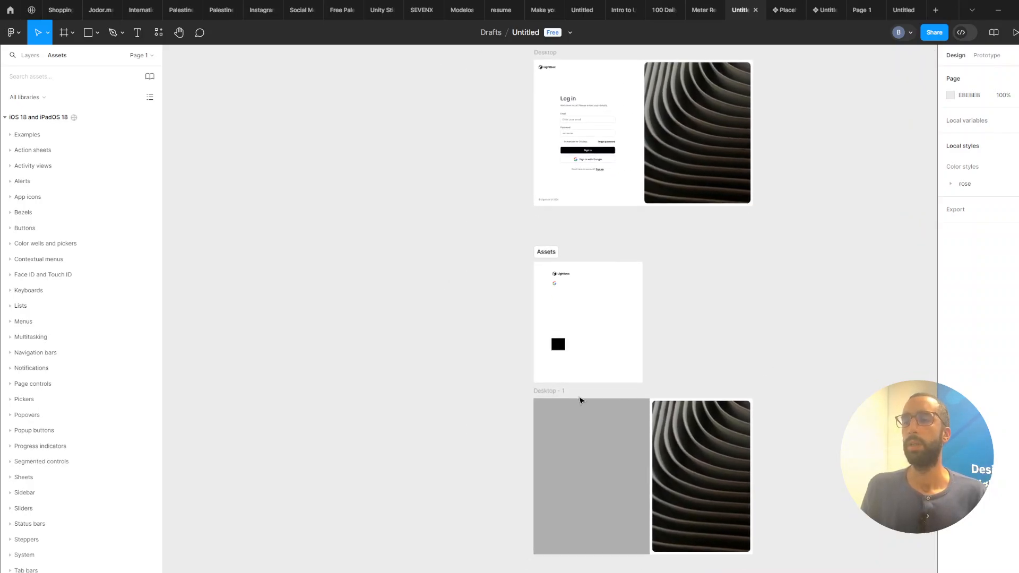
scroll(580, 400, up, 3)
drag(585, 378, 584, 337)
click(585, 336)
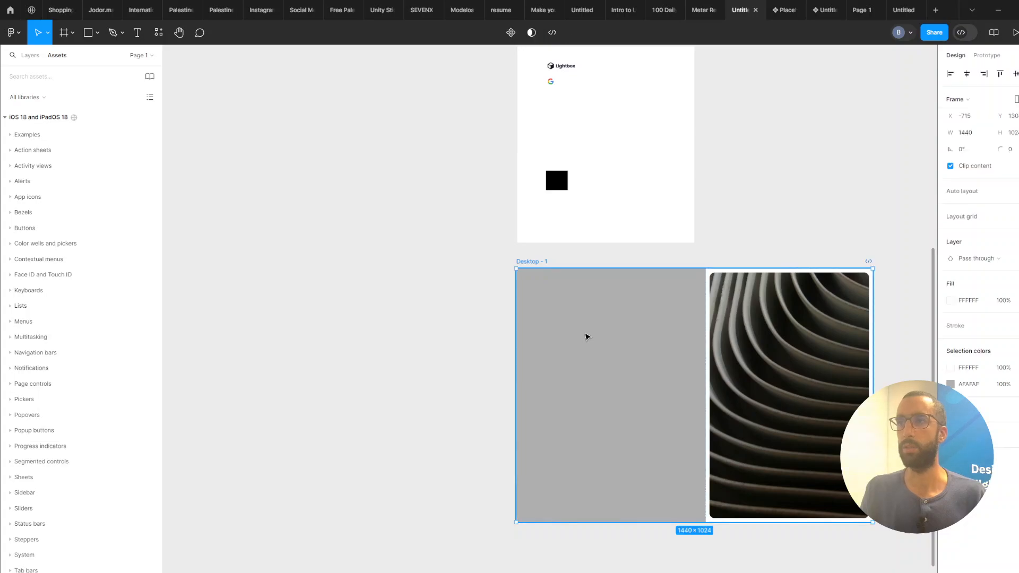
key(t)
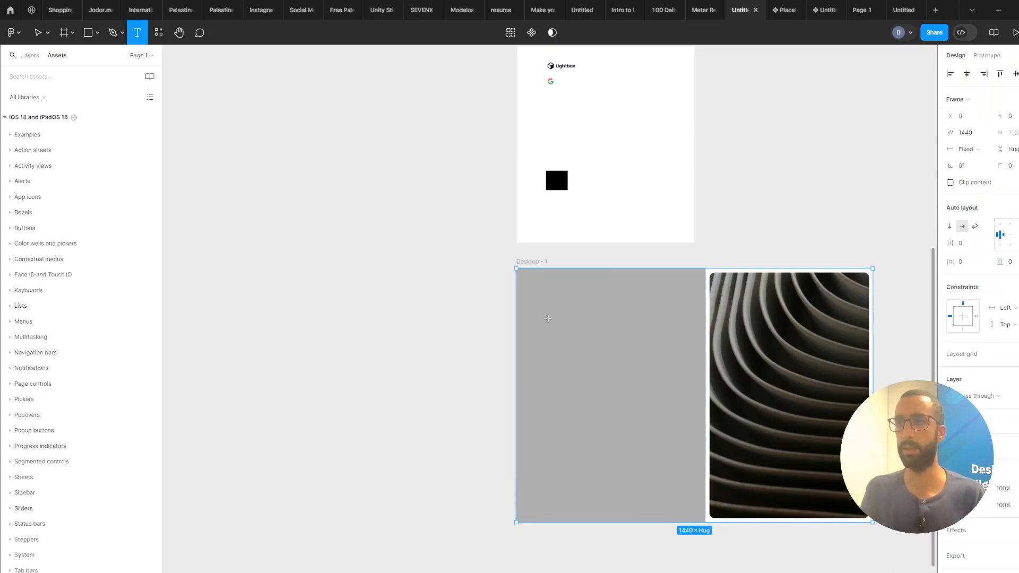
click(555, 322)
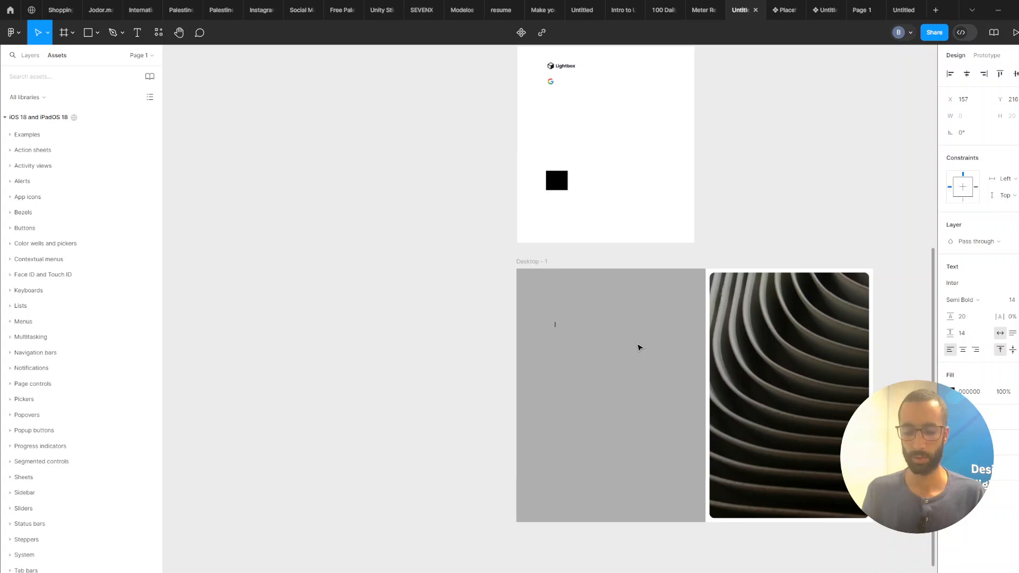
text(Log in)
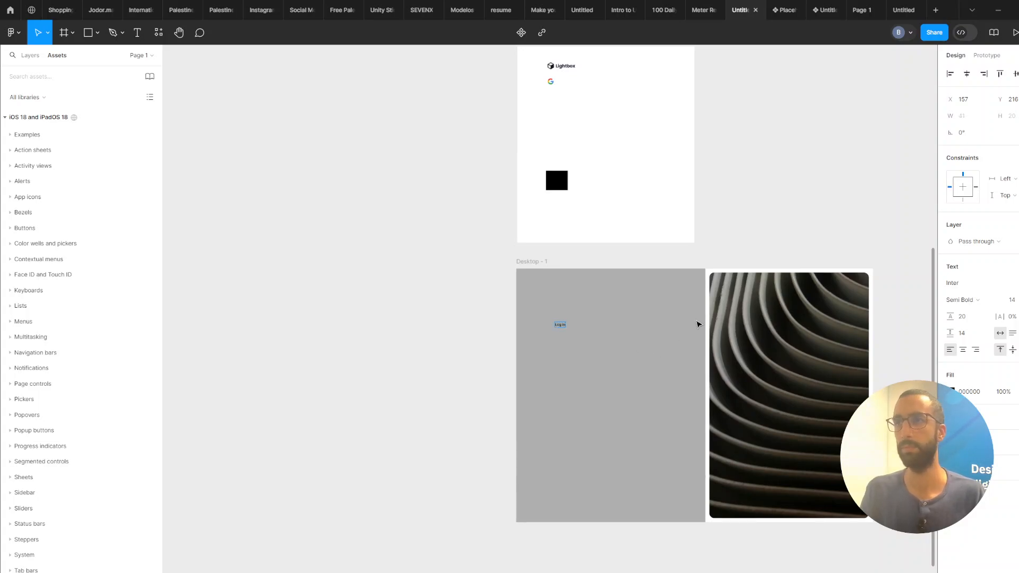
key(Escape)
Set the "Log in" heading's font size to 32 and its line height to Auto.
click(1012, 300)
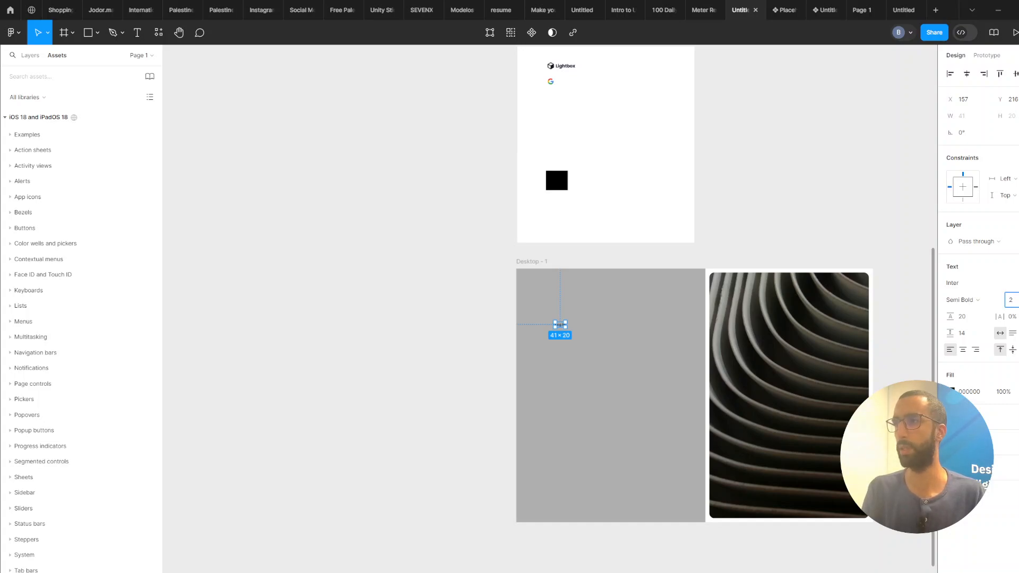
text(24)
key(Return)
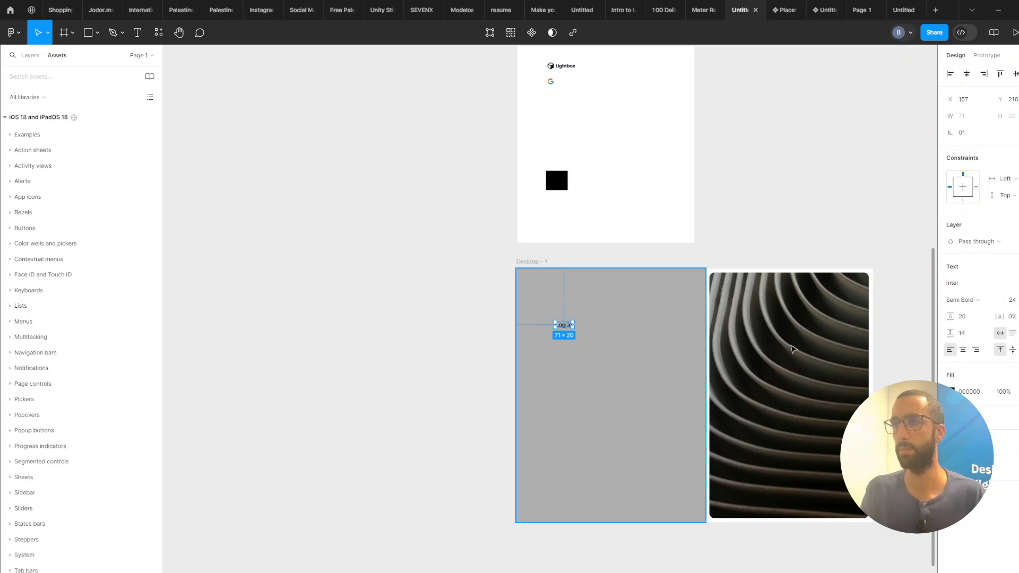
text(32)
key(Return)
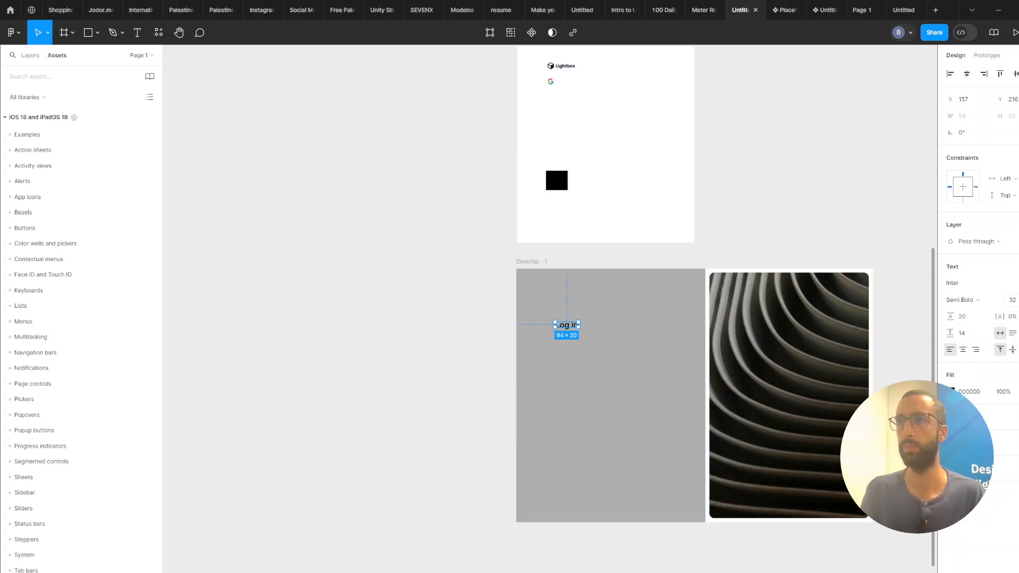
click(973, 317)
key(BackSpace)
key(Return)
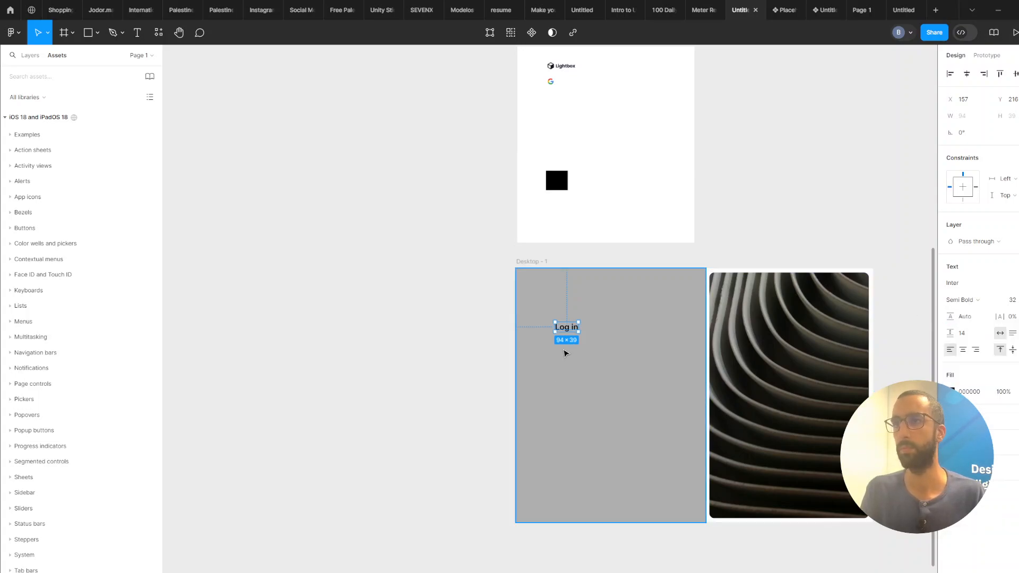
Set the left panel frame's fill colour to FFFFFF.
scroll(567, 350, up, 2)
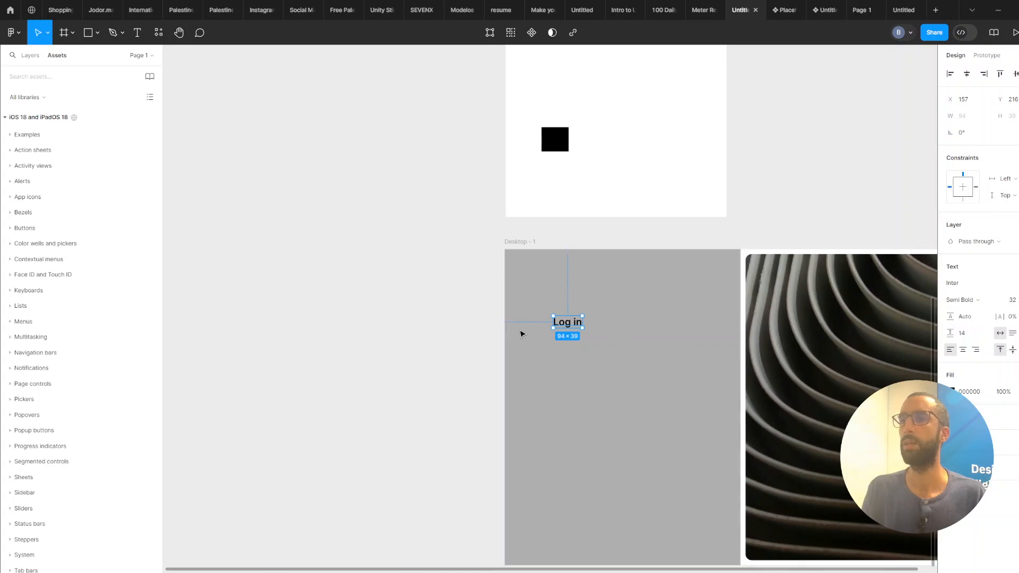
scroll(521, 333, up, 2)
click(623, 350)
click(984, 320)
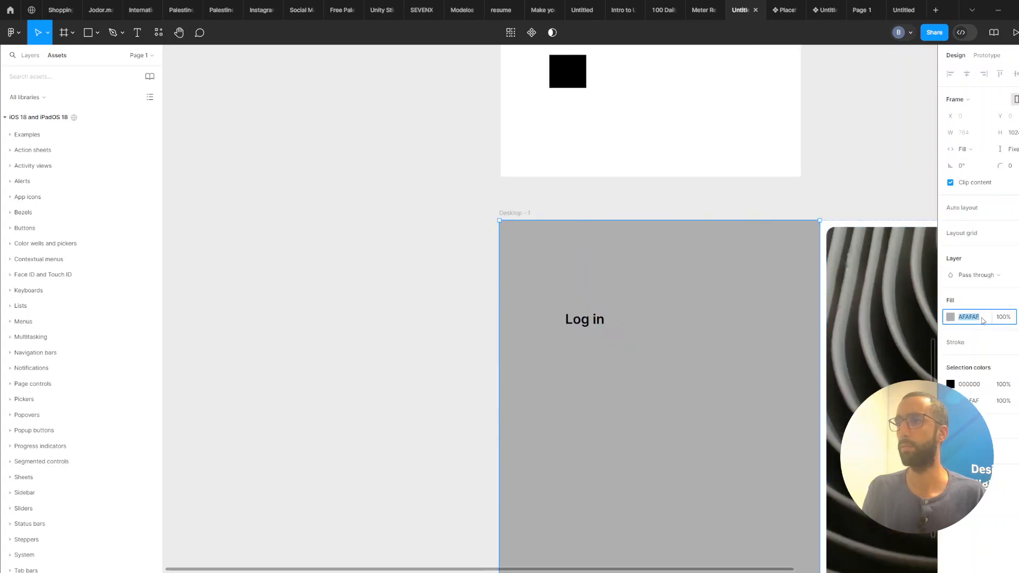
text(ffffff)
key(Return)
Duplicate the "Log in" heading just below the original.
scroll(621, 371, down, 2)
scroll(603, 291, down, 1)
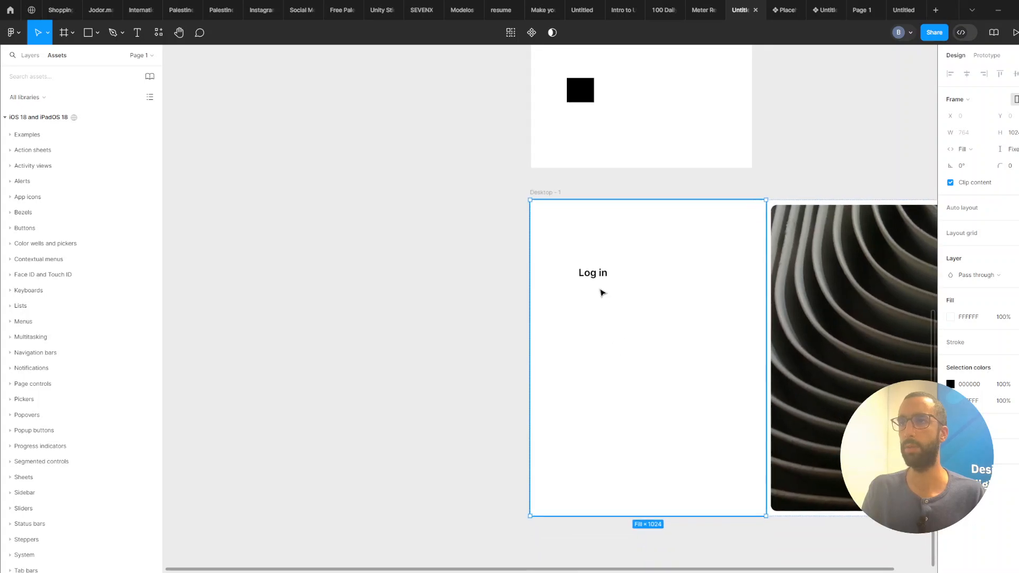
double_click(595, 275)
mouse_move(600, 277)
mouse_down()
mouse_move(600, 259)
mouse_move(602, 280)
mouse_up()
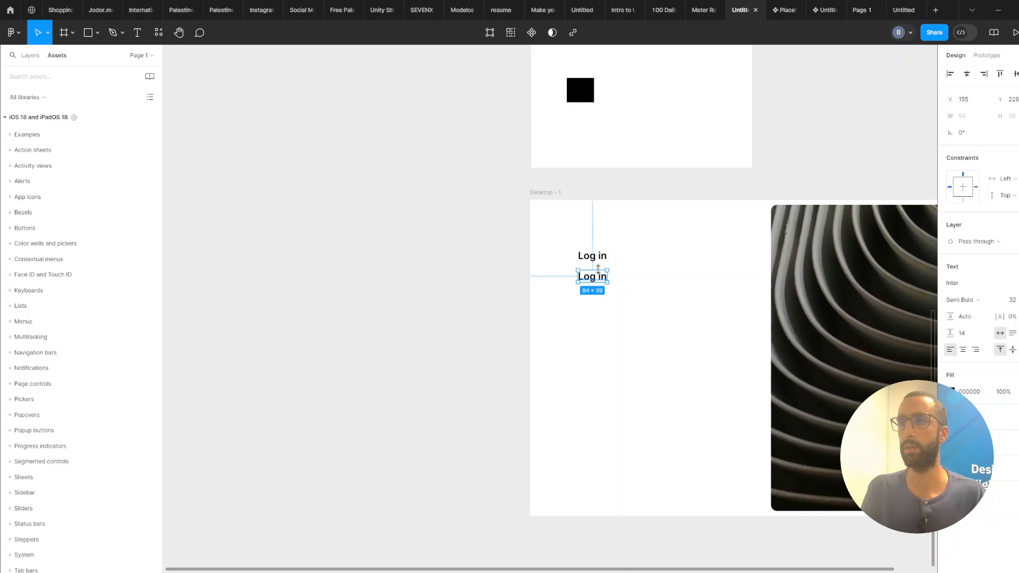
Set the duplicated text's font size to 16.
double_click(594, 280)
click(1014, 301)
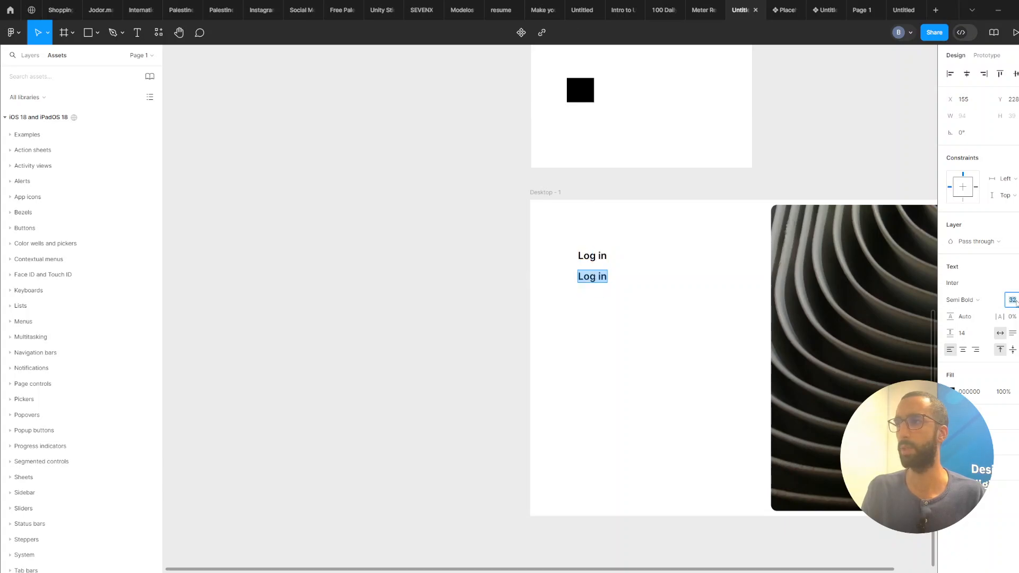
text(1)
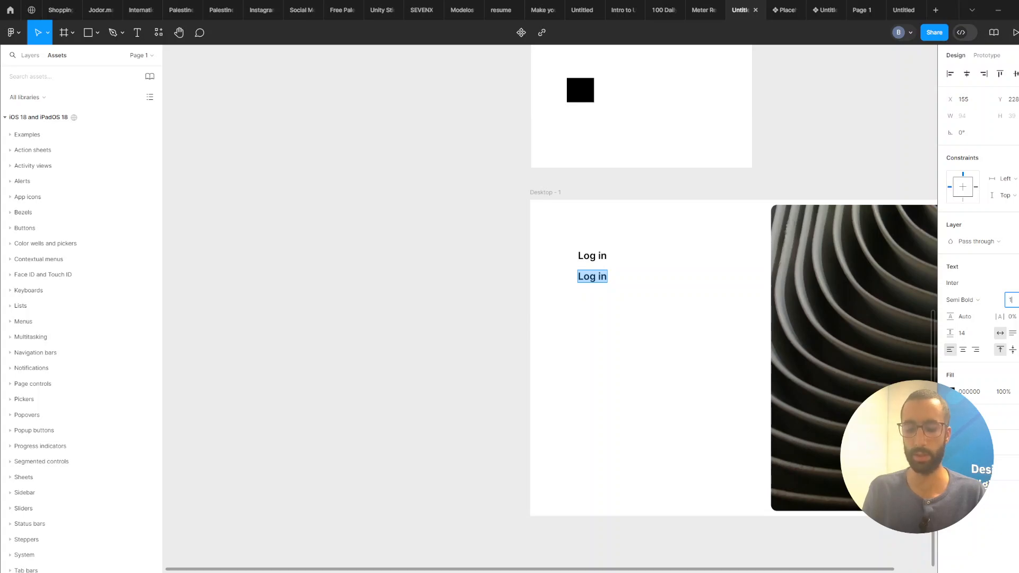
text(6)
key(Return)
key(Escape)
scroll(444, 307, up, 3)
scroll(444, 307, left, 1)
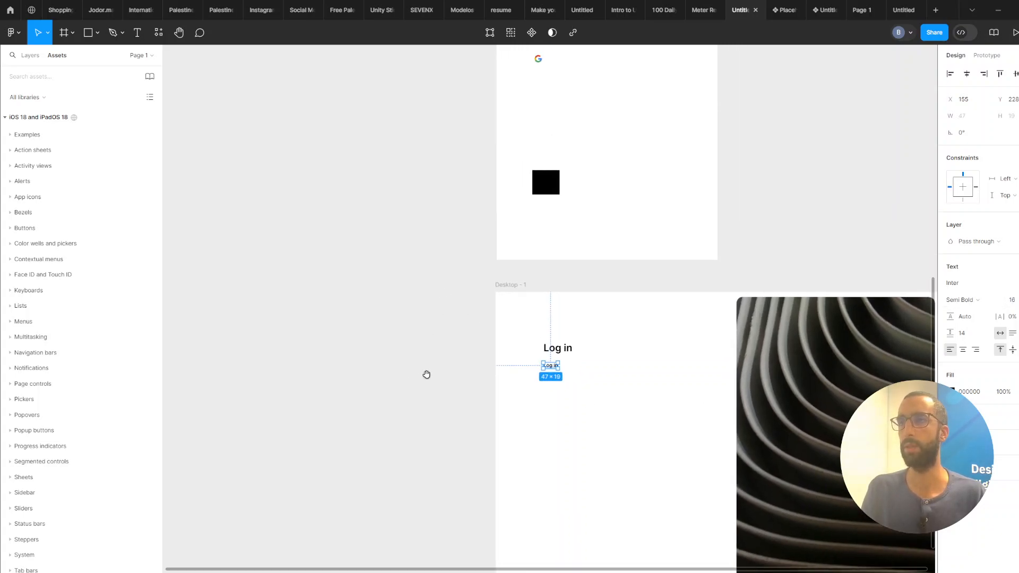
click(950, 392)
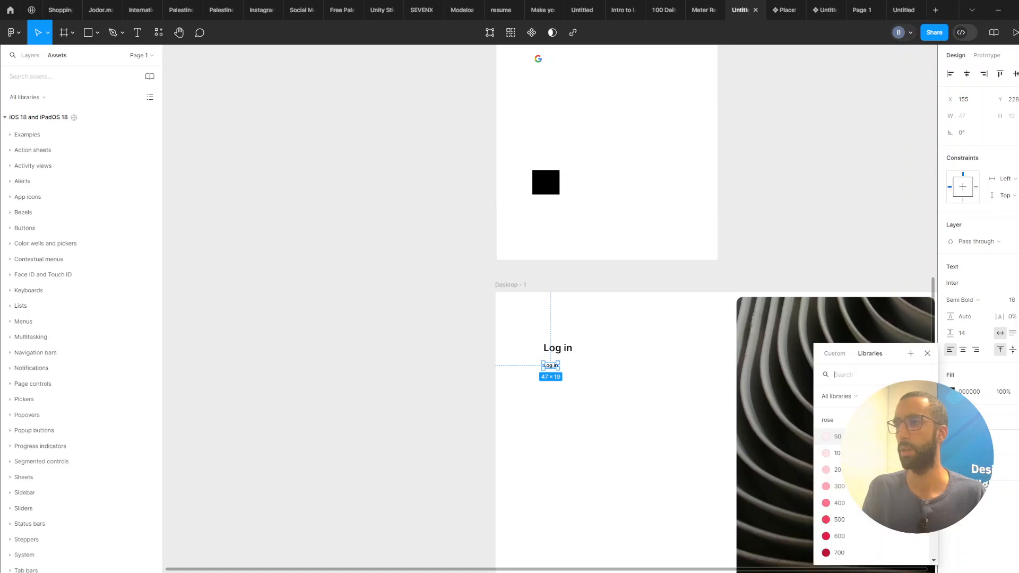
scroll(881, 485, down, 8)
scroll(876, 478, up, 8)
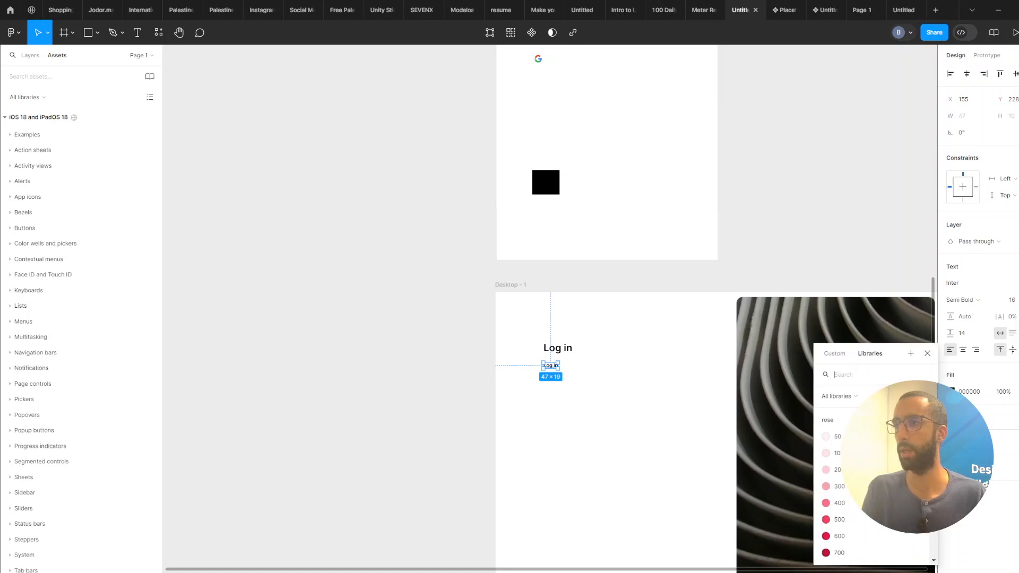
click(382, 352)
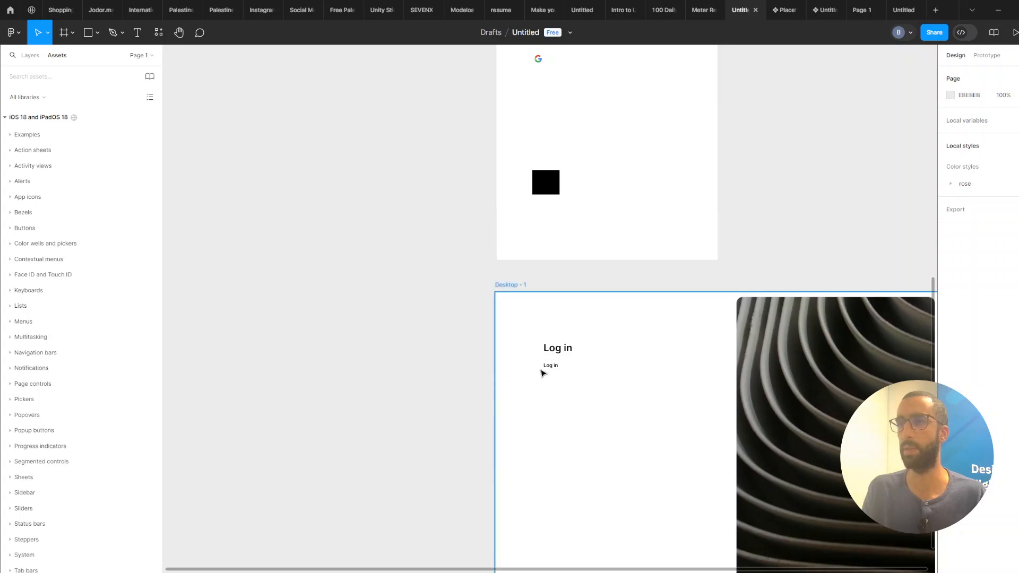
Run the Tailwind Color Palettes plugin to add the Tailwind colour styles to the file.
click(159, 33)
click(209, 55)
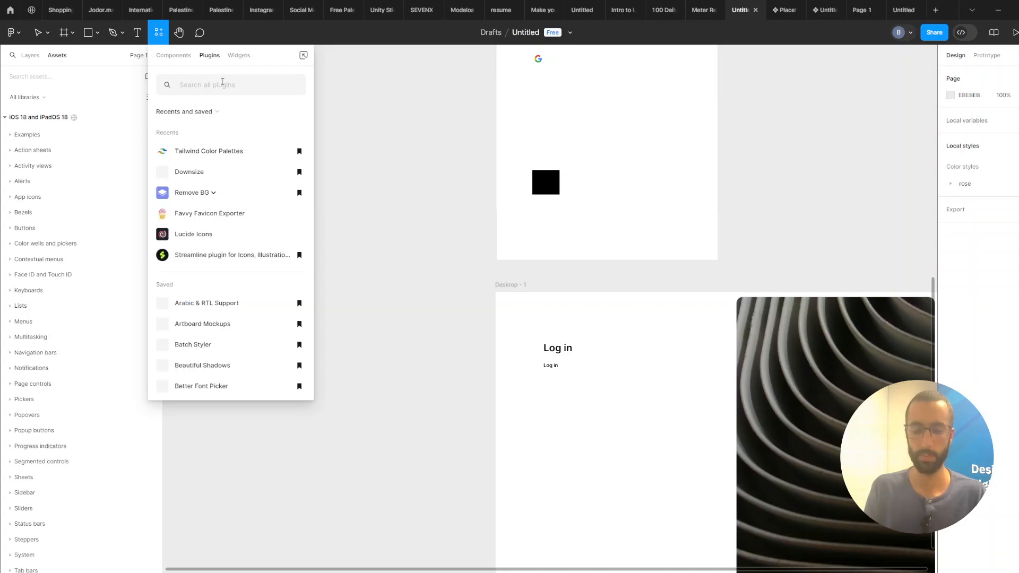
text(colo)
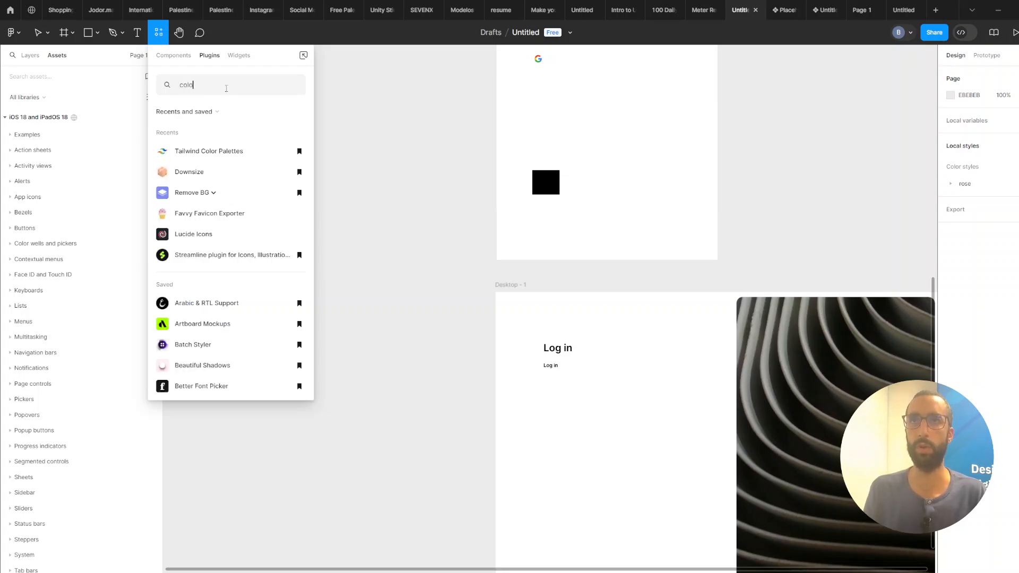
key(BackSpace)
text(t)
key(BackSpace)
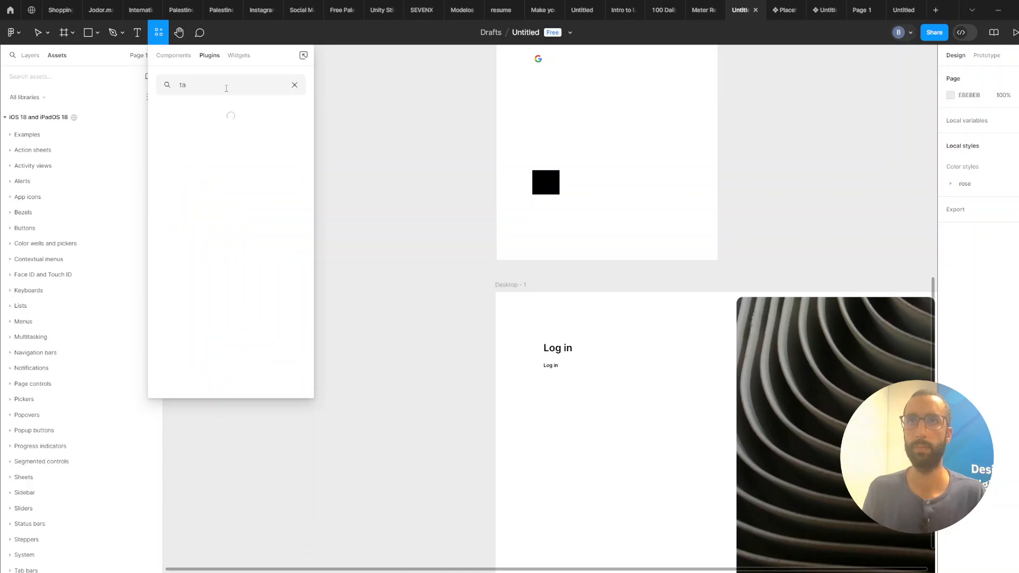
text(llwind)
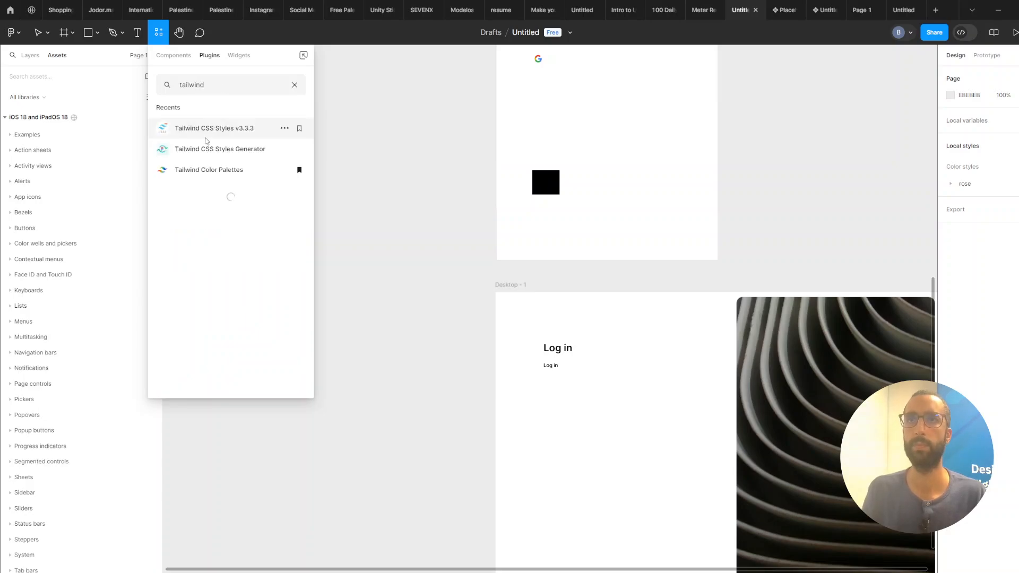
click(218, 170)
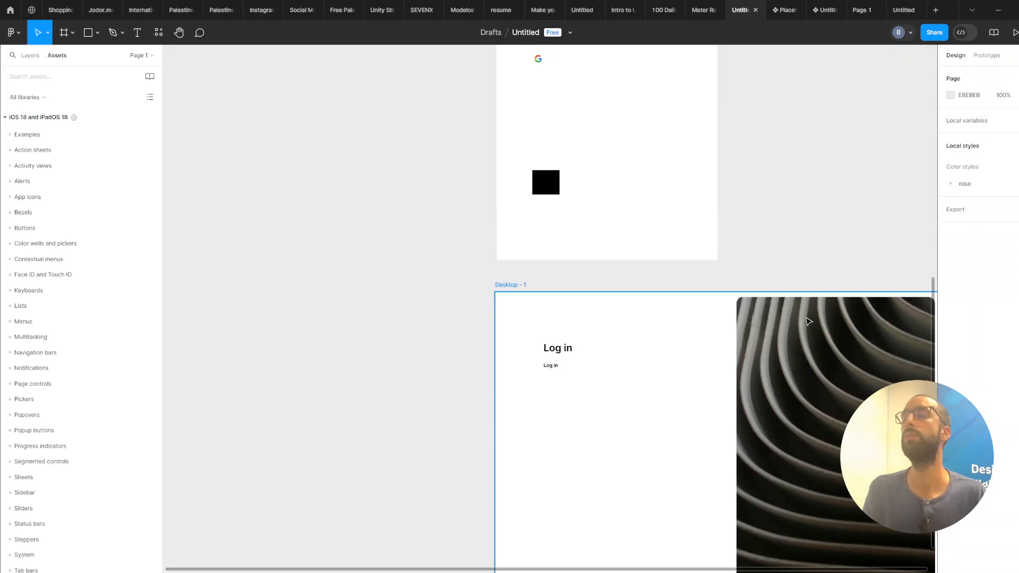
click(458, 371)
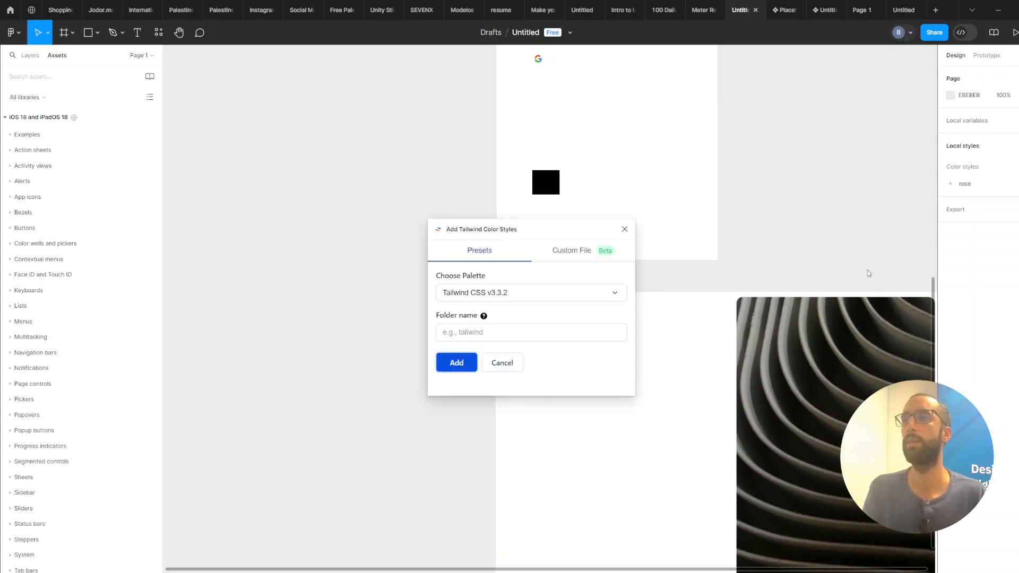
click(628, 232)
Colour the duplicated text with a slate Tailwind colour style and set its font weight to Regular.
scroll(549, 366, up, 3)
click(553, 367)
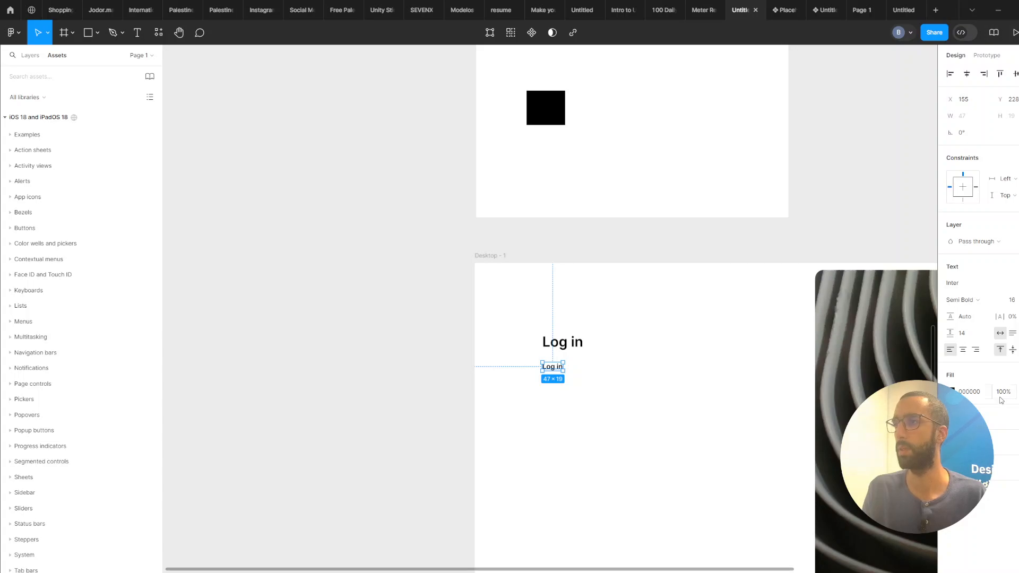
click(1018, 375)
scroll(876, 477, down, 10)
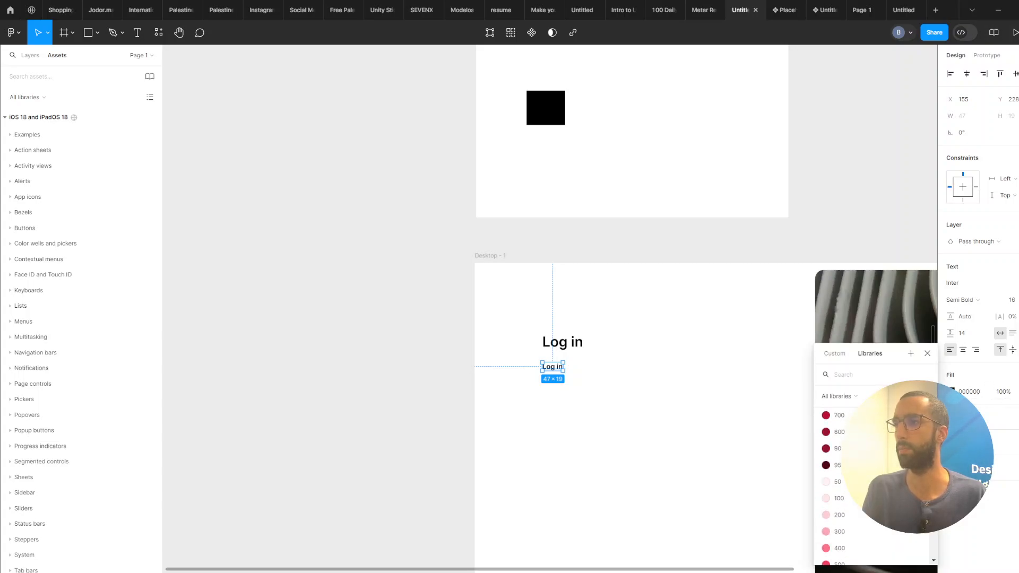
scroll(849, 478, down, 5)
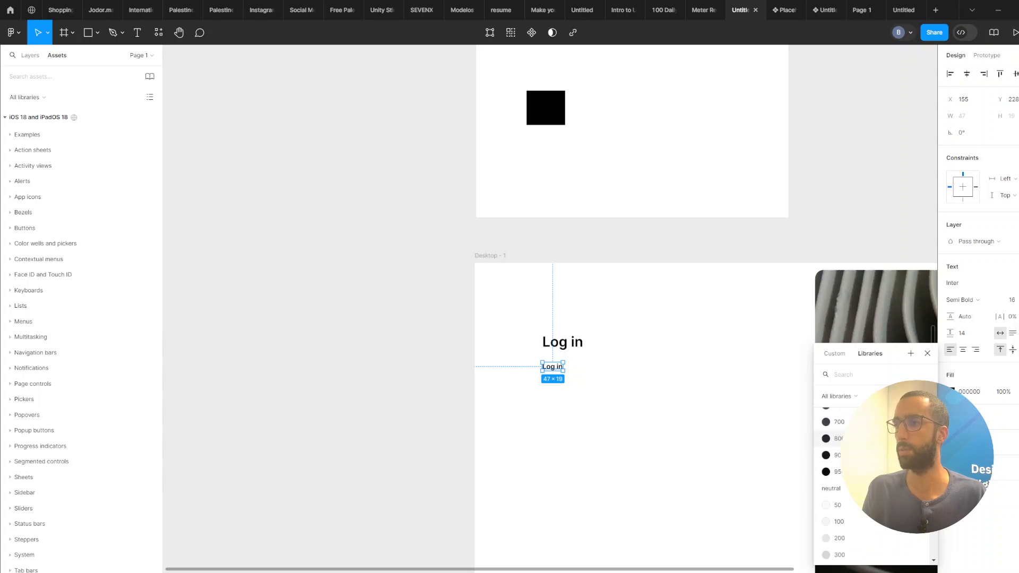
scroll(849, 478, down, 5)
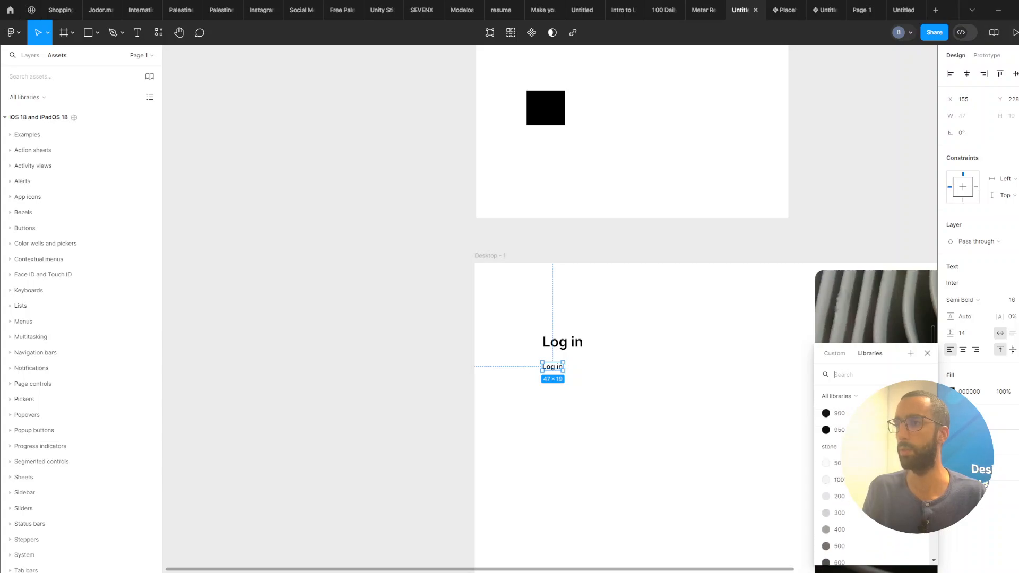
text(slate)
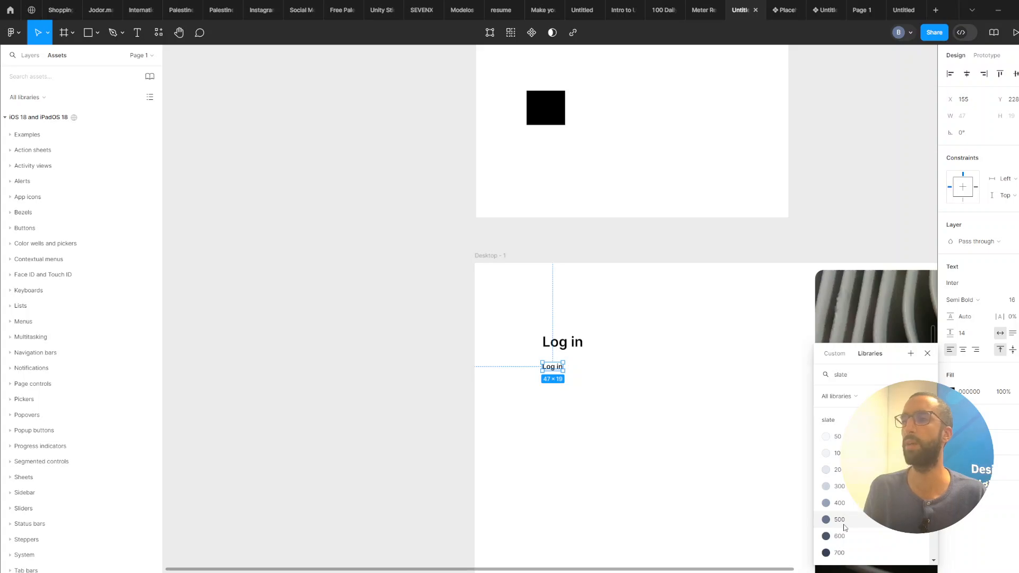
click(839, 535)
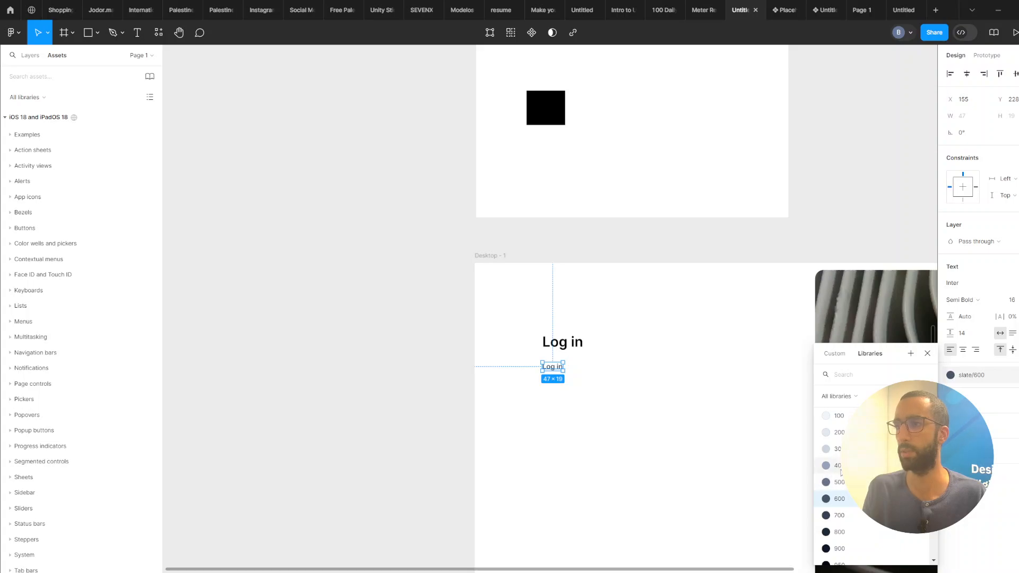
key(Escape)
click(962, 300)
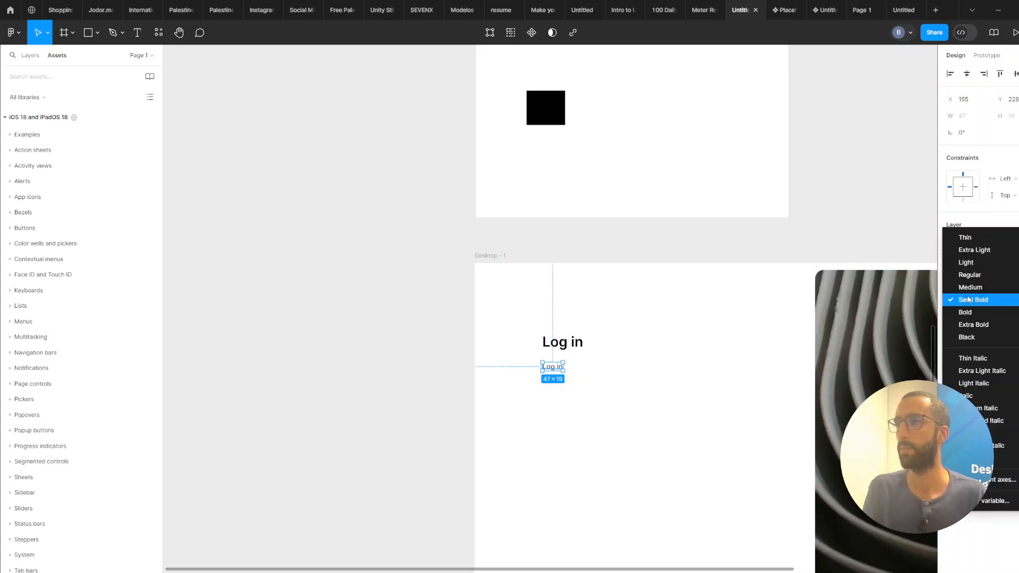
click(970, 275)
Replace the duplicated text with "Welcome back! Please enter your credentials".
scroll(589, 366, up, 3)
drag(540, 375, 538, 364)
double_click(538, 363)
text(Welcome)
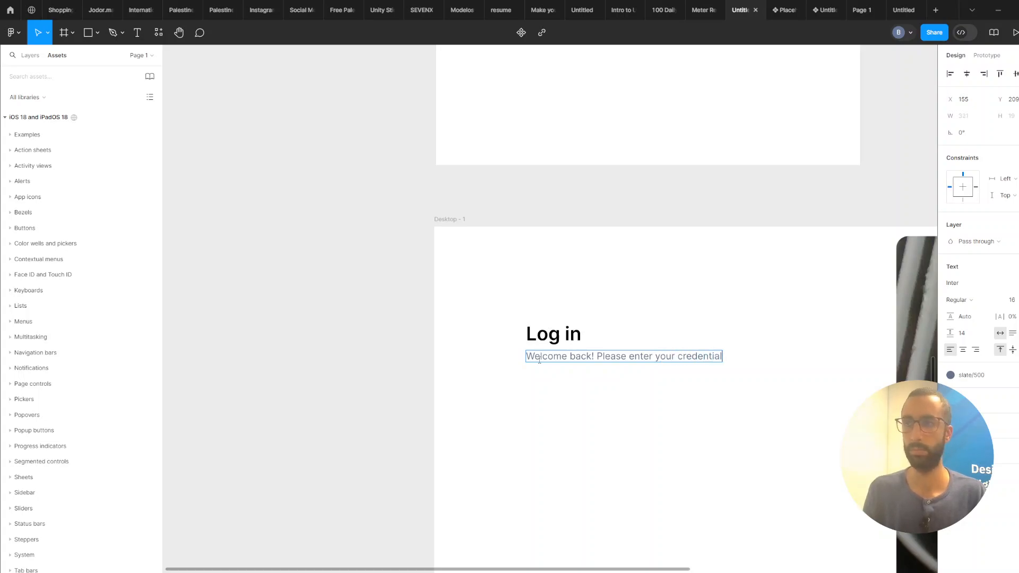
text(ms)
key(BackSpace)
key(BackSpace)
text(s)
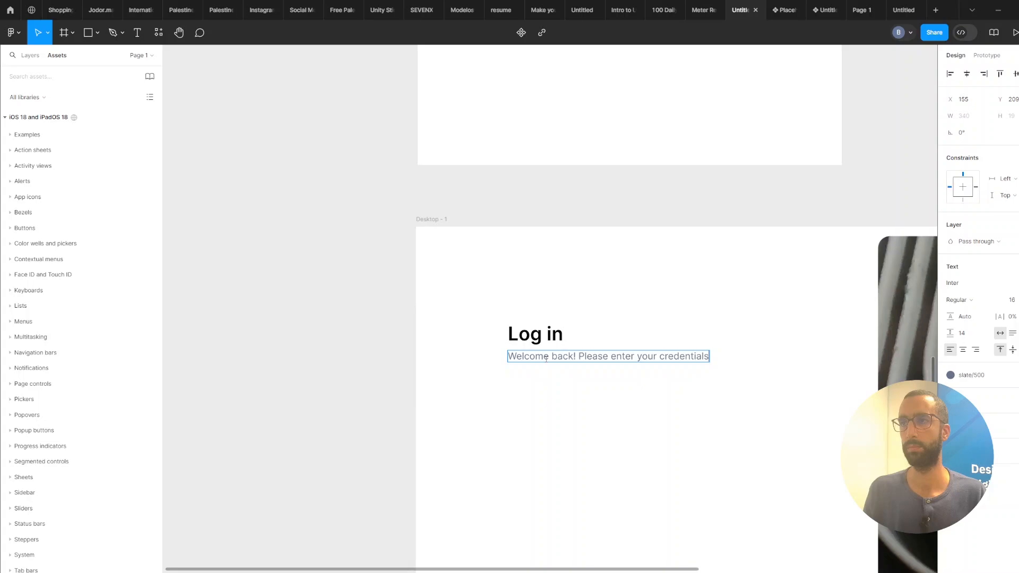
click(500, 278)
Pan over to the reference login design to compare its form fields and layout.
scroll(530, 265, down, 4)
drag(553, 220, 550, 435)
drag(602, 292, 529, 560)
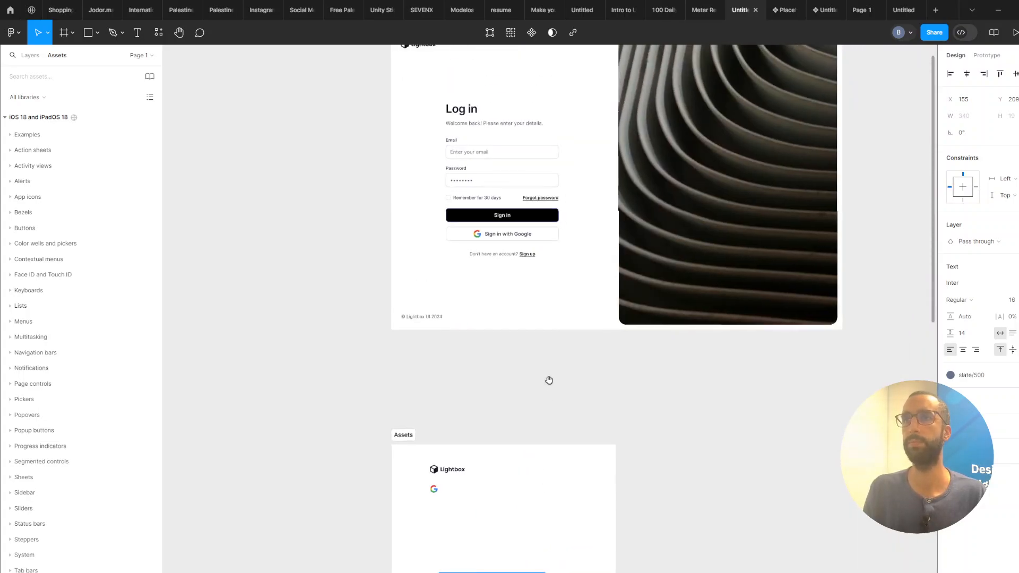
drag(548, 380, 504, 178)
drag(517, 312, 522, 98)
click(456, 328)
scroll(456, 327, up, 2)
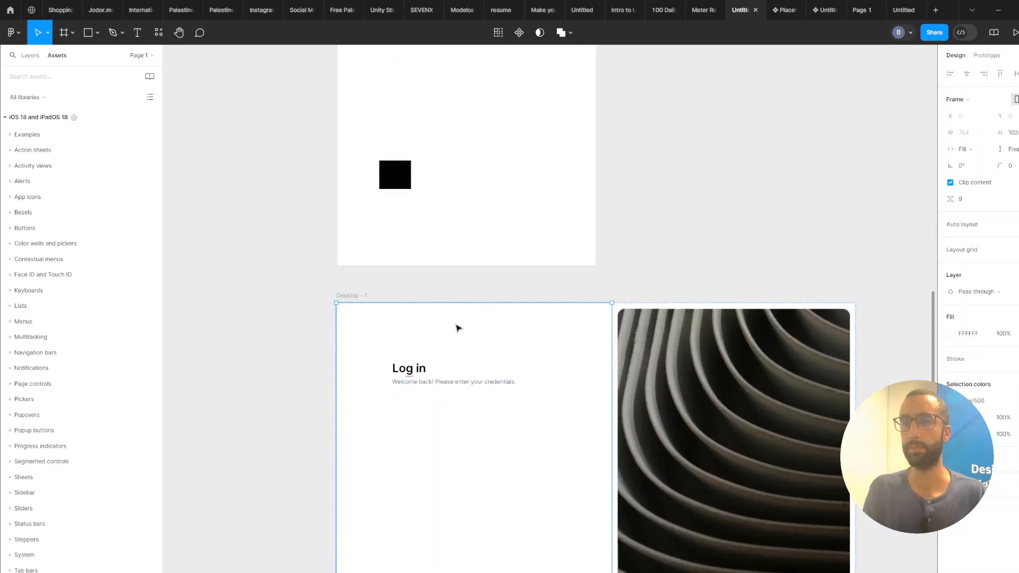
Duplicate the subtitle below itself as a Semi Bold label reading "Email".
drag(439, 392, 471, 351)
click(477, 328)
click(959, 300)
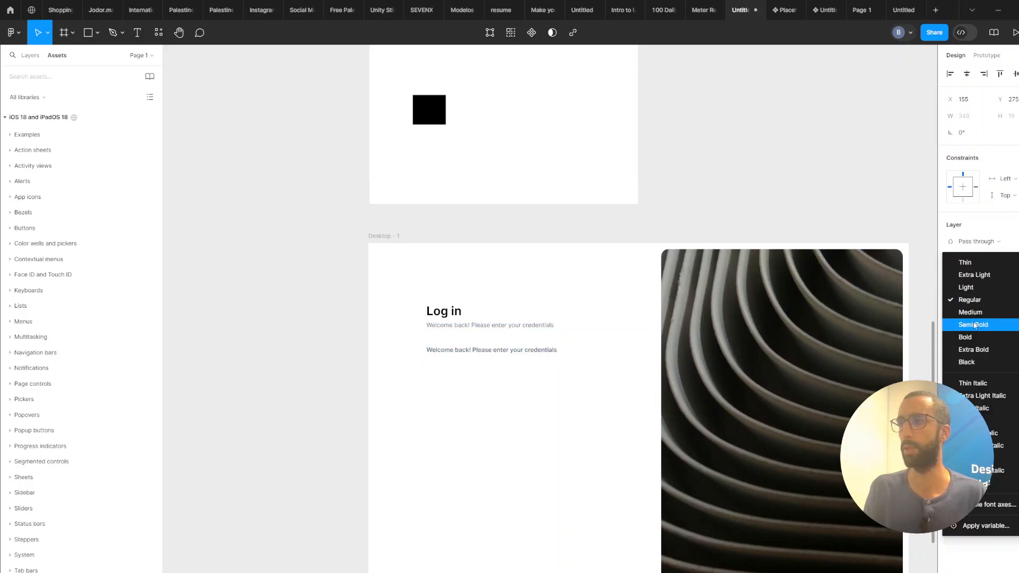
click(975, 325)
double_click(510, 352)
text(Email)
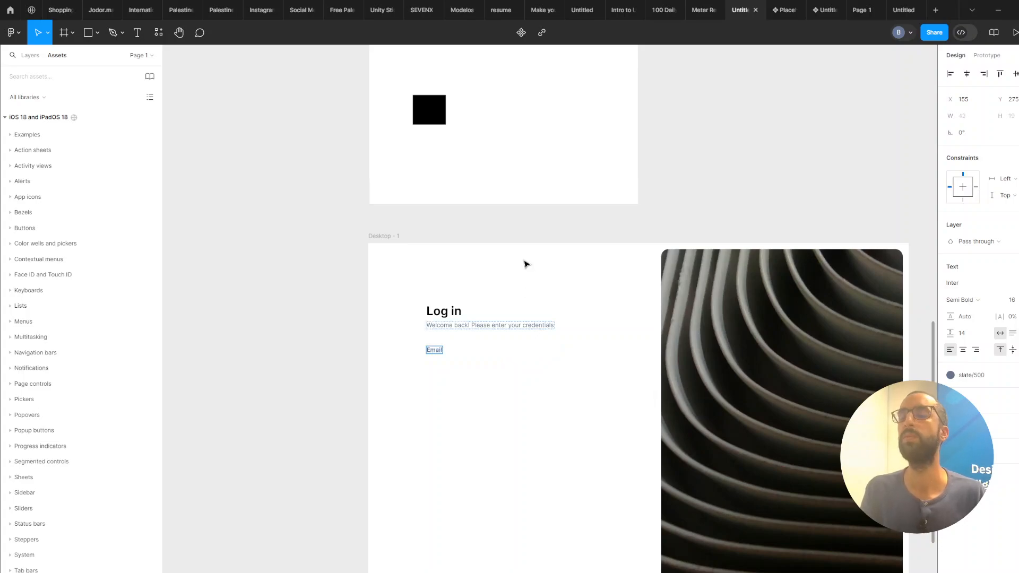
key(Escape)
Duplicate the Email label below it and set the copy's font weight to Regular.
scroll(524, 264, up, 2)
drag(428, 360, 431, 376)
click(971, 300)
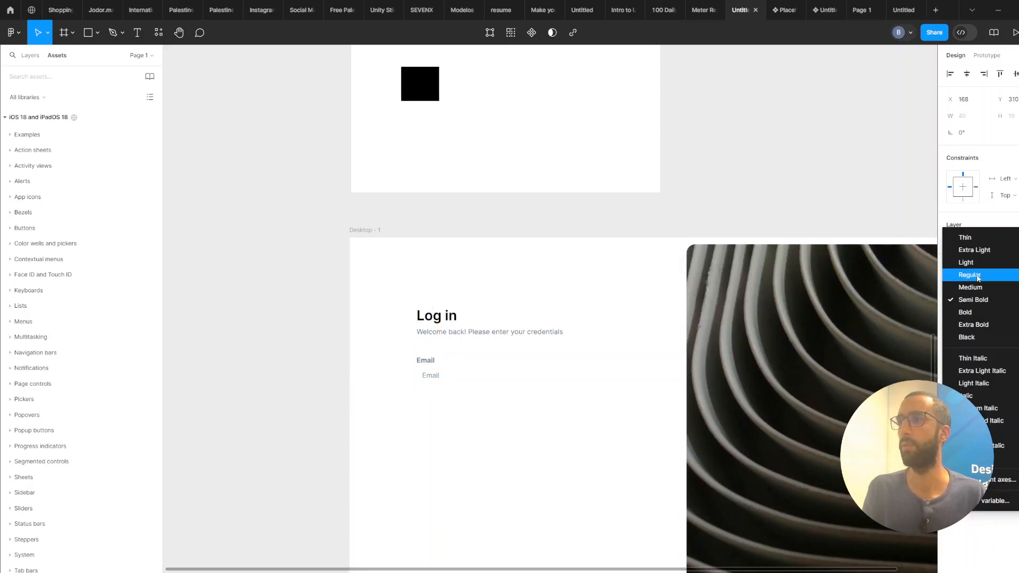
click(978, 282)
scroll(449, 361, up, 1)
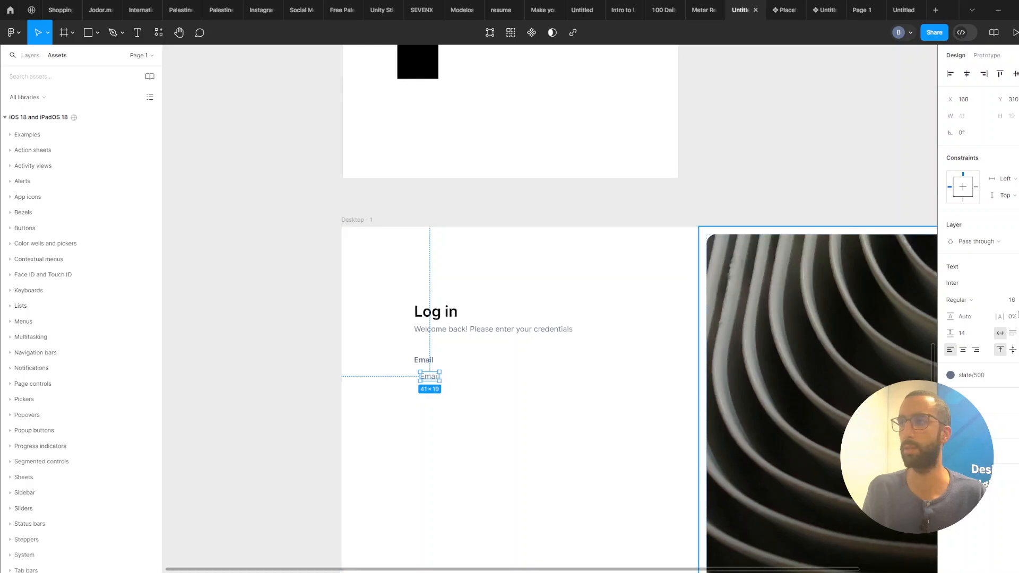
Wrap the lower Email text in an auto-layout frame with height 44 and horizontal padding 16.
key(shift+a)
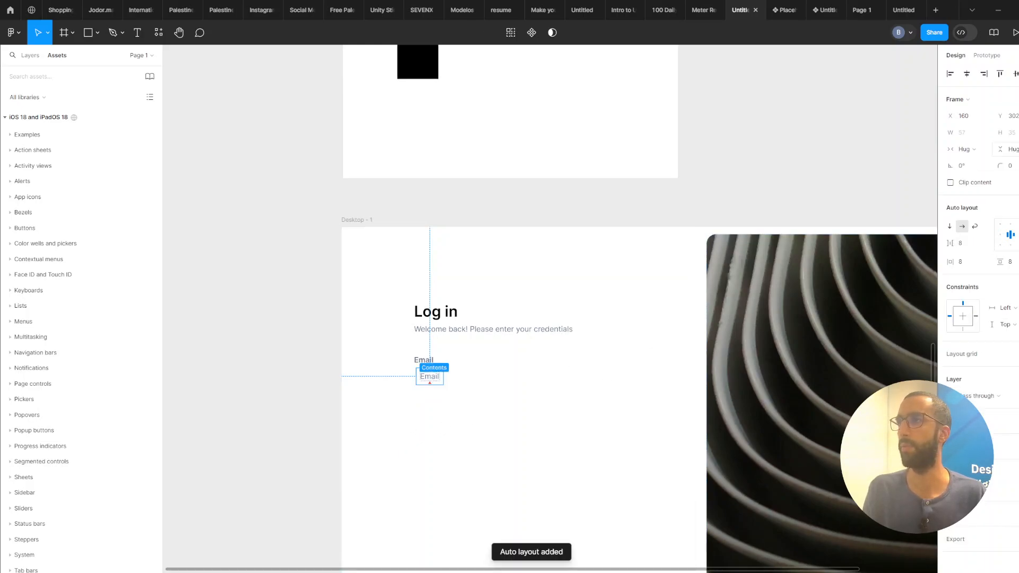
click(1015, 149)
click(1011, 136)
click(1015, 133)
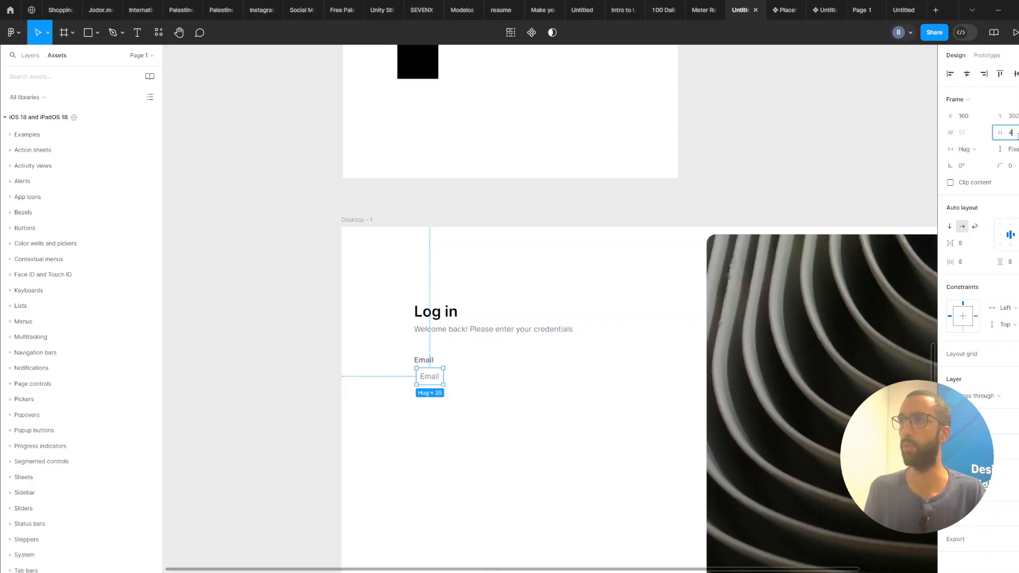
text(44)
key(Return)
click(972, 268)
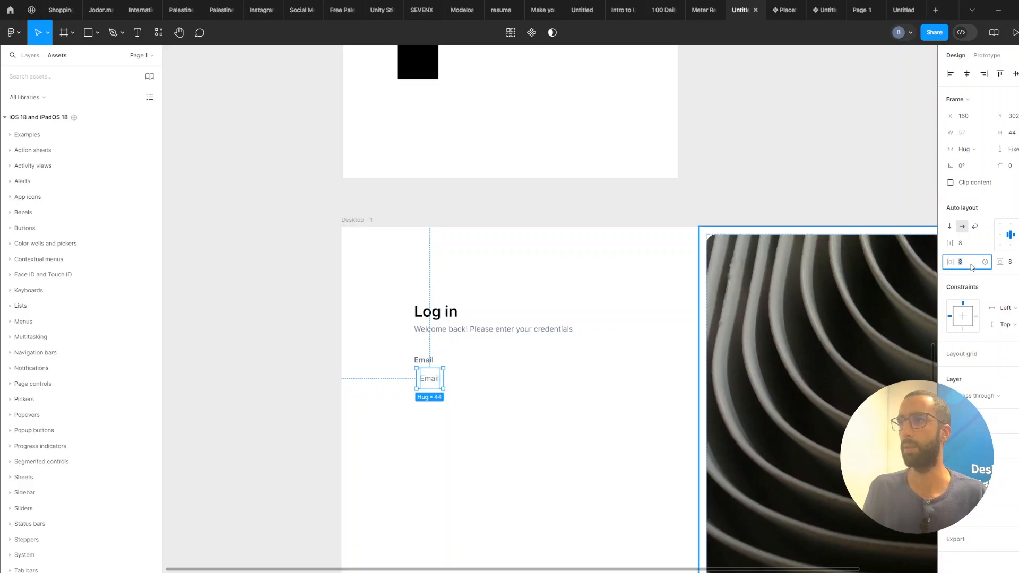
text(16)
key(Return)
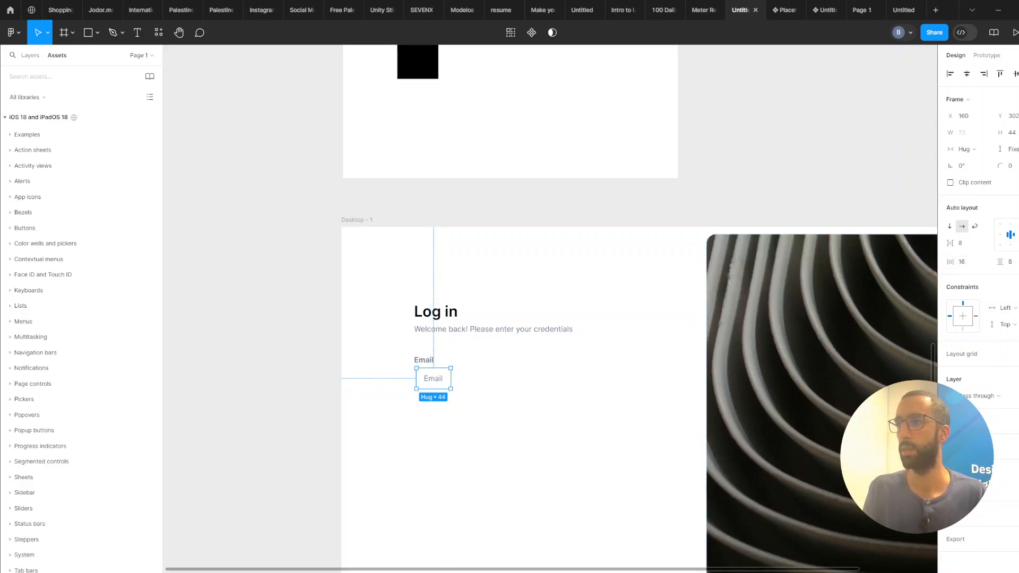
Give the input frame a slate/300 stroke colour from the Tailwind styles.
text(ne)
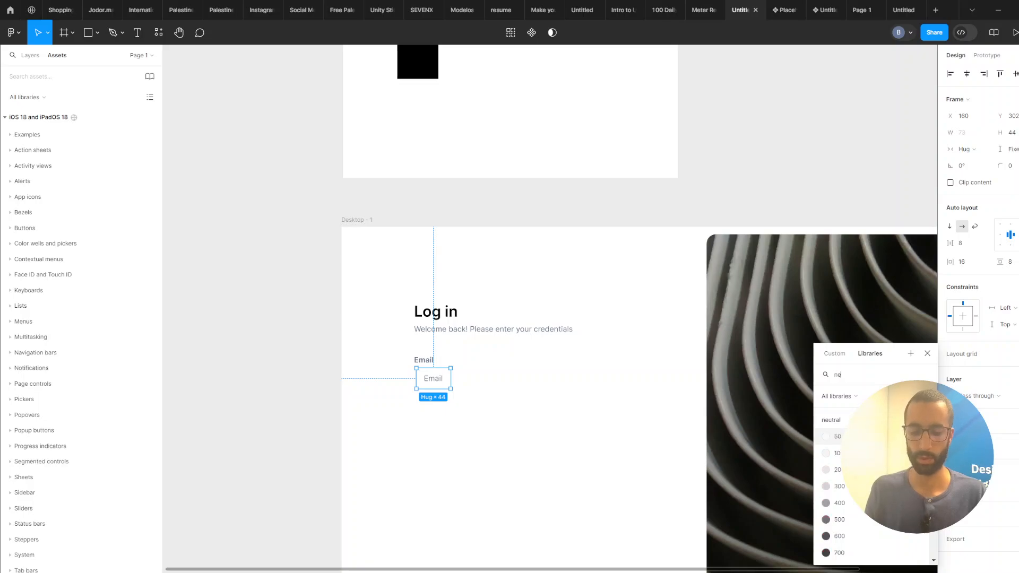
text(u)
key(BackSpace)
key(BackSpace)
key(BackSpace)
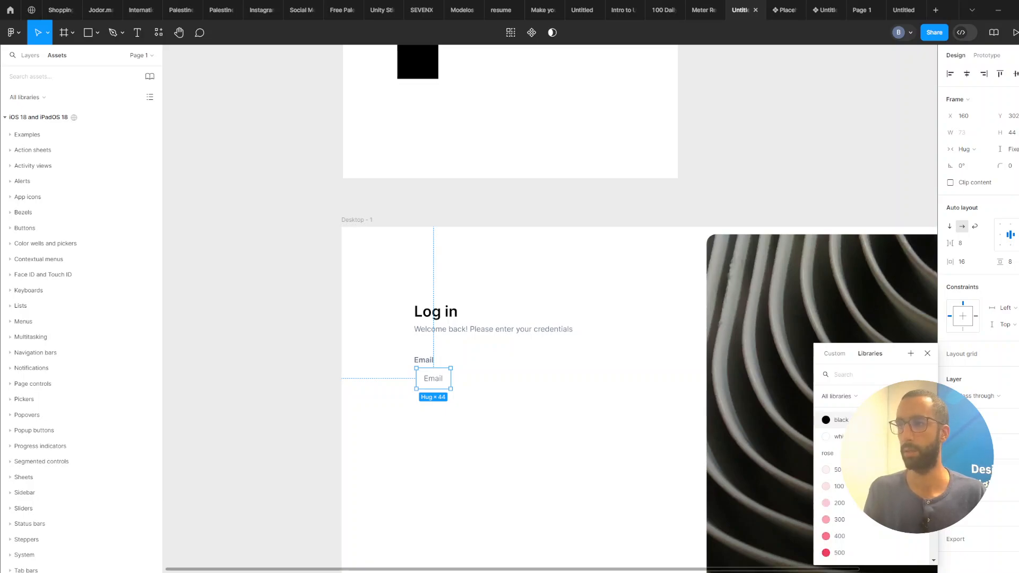
text(slate)
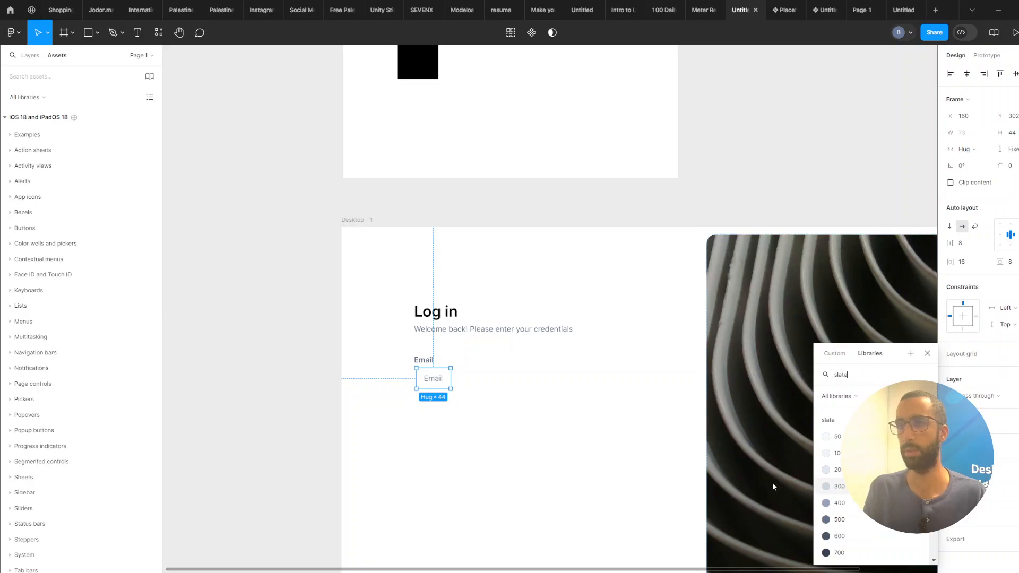
click(432, 405)
Widen the input frame to about 297 px, align its content left-centre, and round its corners.
scroll(432, 404, up, 3)
click(460, 379)
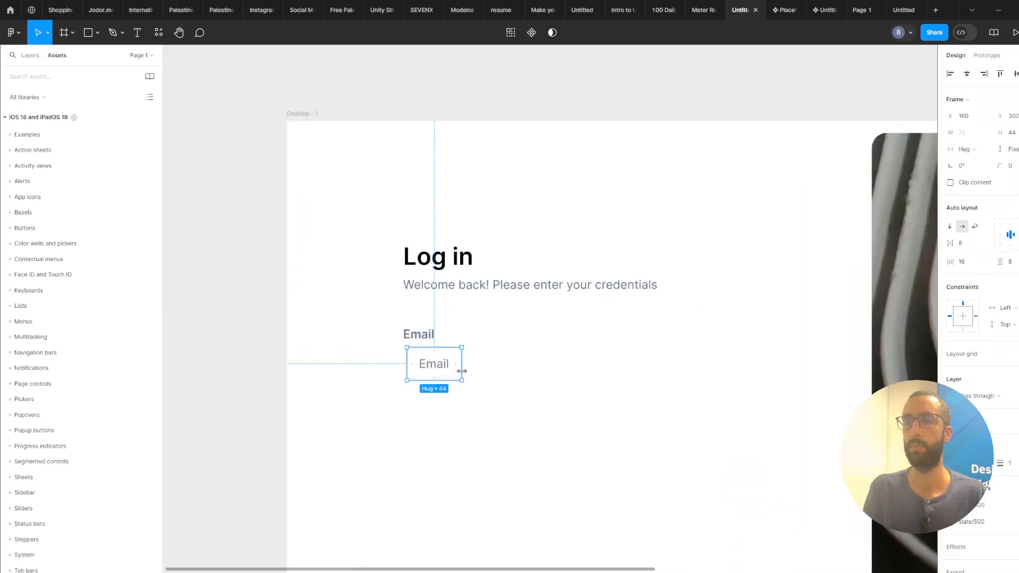
drag(461, 380, 630, 381)
click(1000, 234)
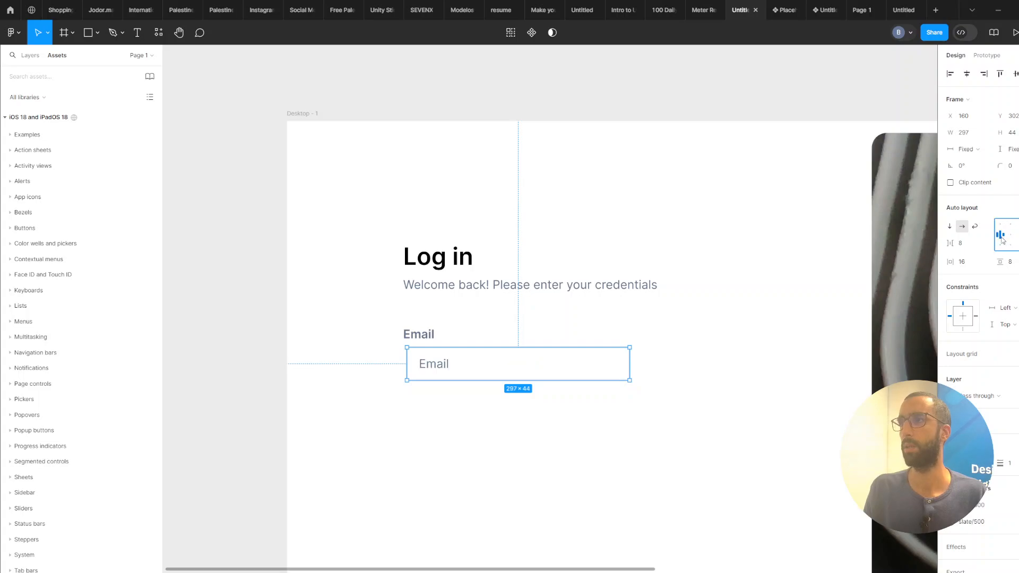
click(1011, 166)
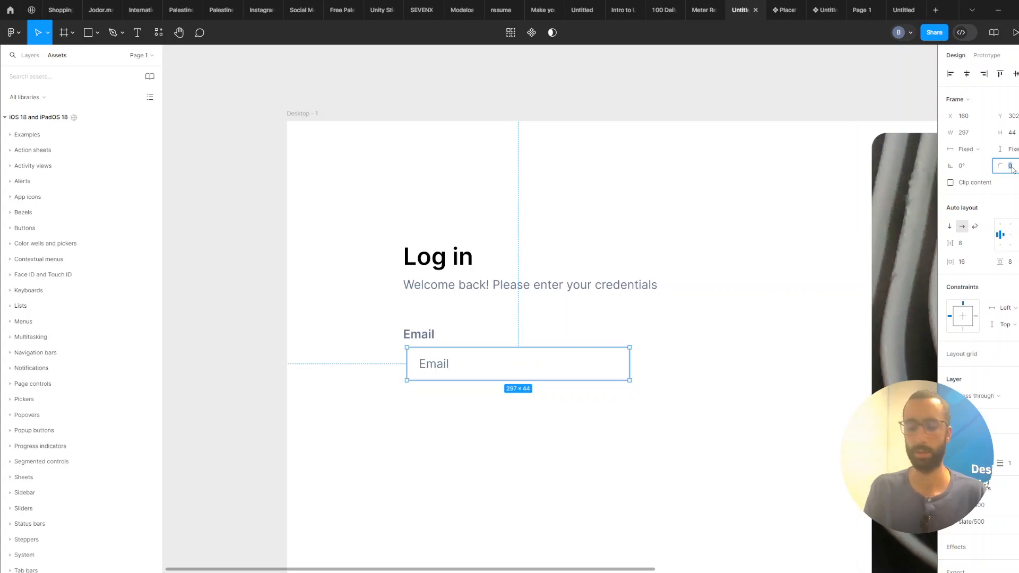
click(398, 421)
scroll(415, 430, down, 3)
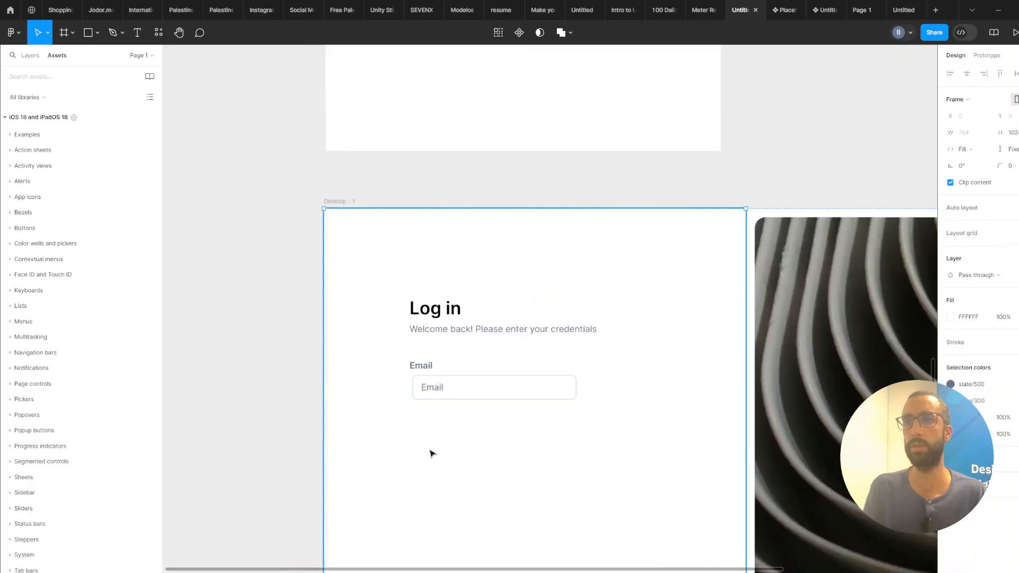
Change the input's placeholder text to "Please enter your email".
double_click(391, 390)
double_click(390, 385)
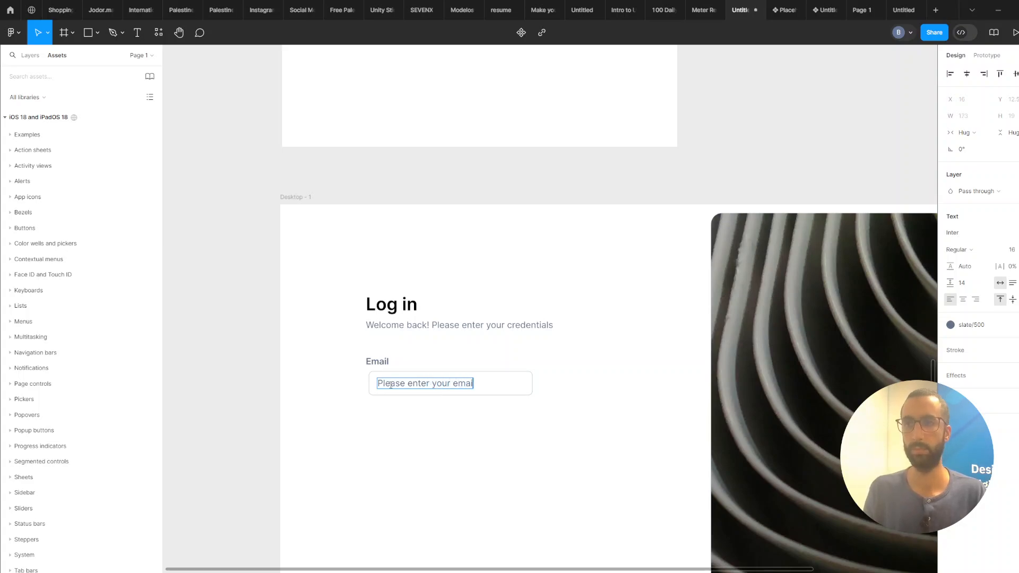
key(Escape)
Group the Email label and the input field into a vertical auto-layout frame.
drag(400, 437, 469, 458)
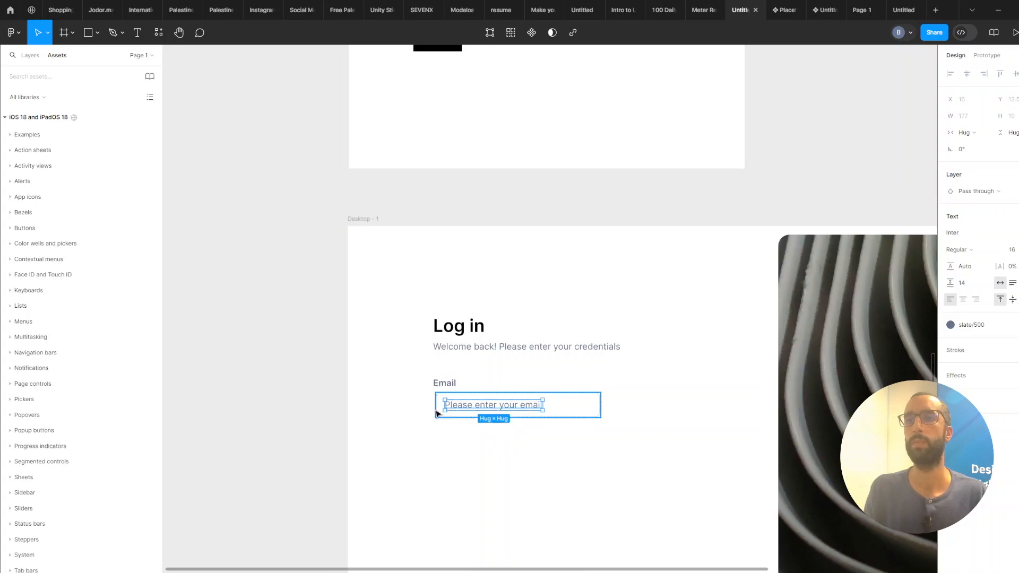
click(439, 415)
shift+click(440, 382)
key(shift+a)
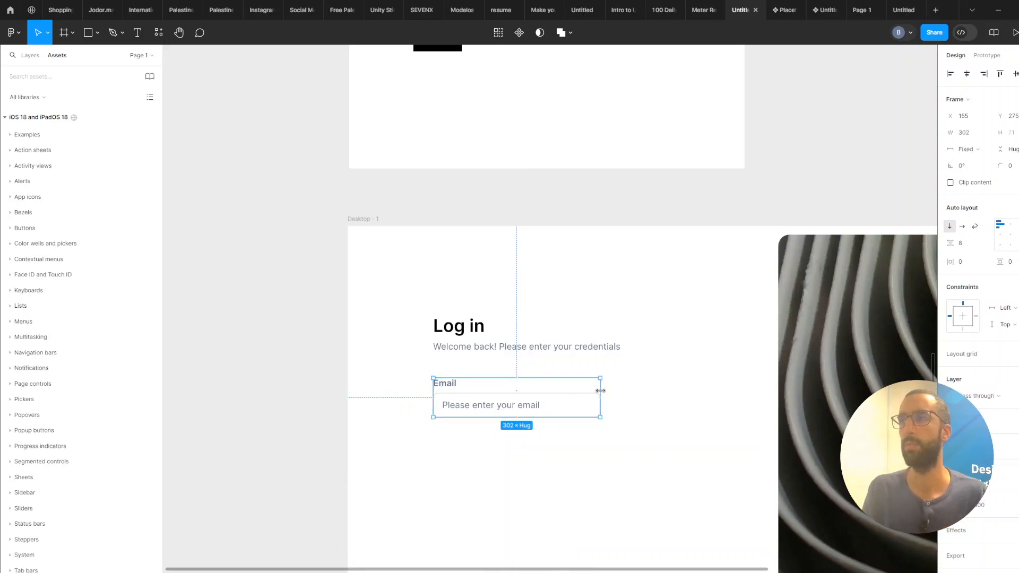
Set the Email field group's width to 350 px.
click(964, 133)
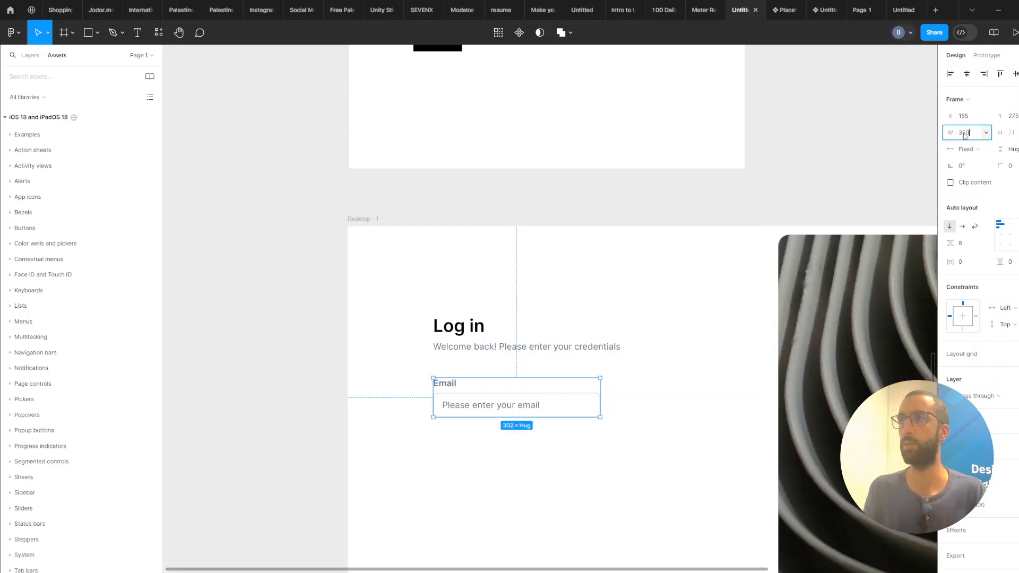
key(Return)
Duplicate the Email field group below itself and rename the copy's label to "Password".
alt+drag(576, 392, 573, 448)
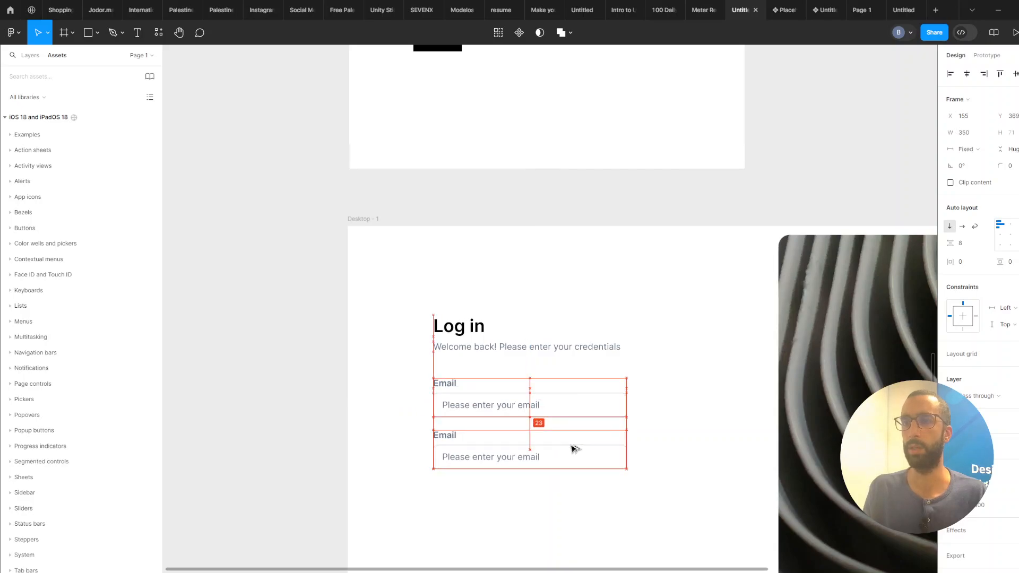
double_click(452, 437)
text(Passwor)
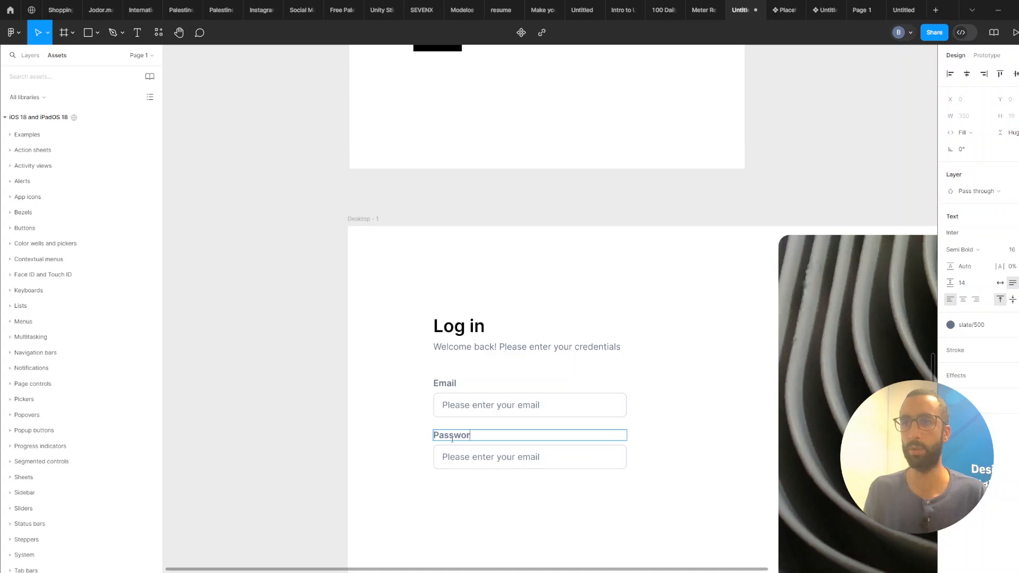
text(d)
key(Escape)
Replace the password input's placeholder with the masked dots copied from the reference design.
scroll(551, 224, down, 3)
drag(560, 257, 563, 460)
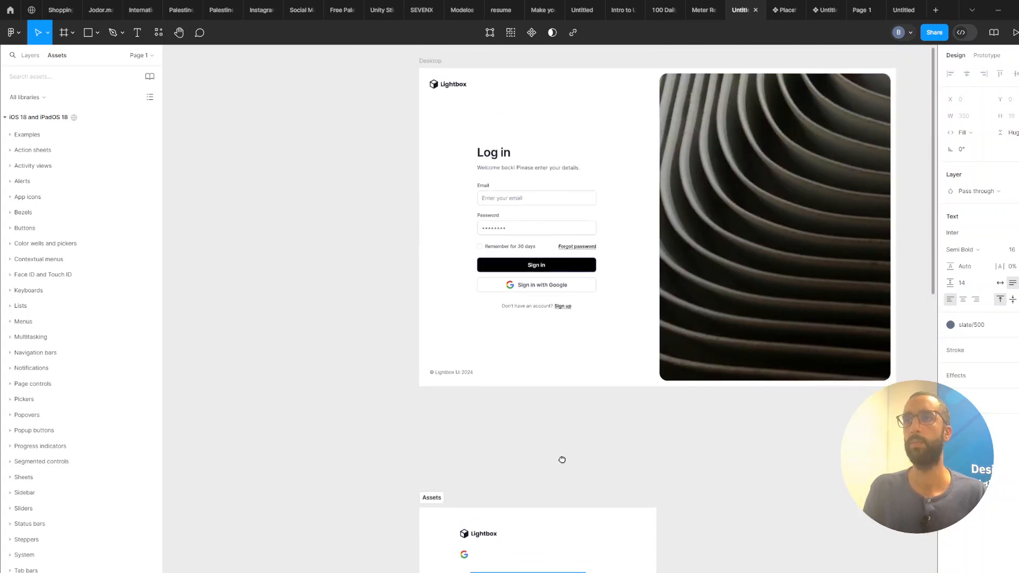
scroll(562, 460, up, 1)
click(503, 234)
double_click(502, 234)
double_click(503, 234)
key(ctrl+c)
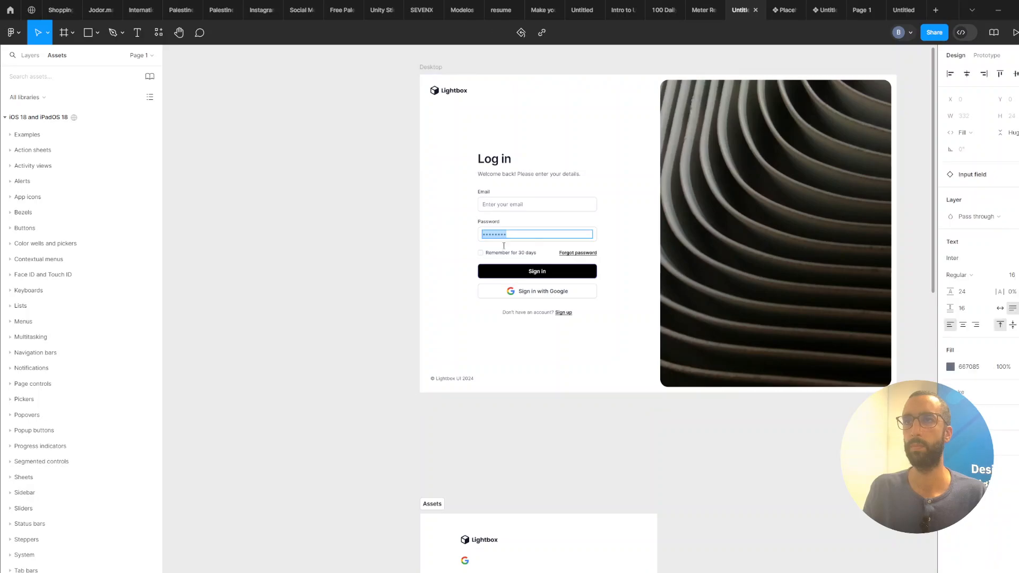
scroll(509, 382, down, 10)
ctrl+scroll(511, 393, up, 1)
click(495, 337)
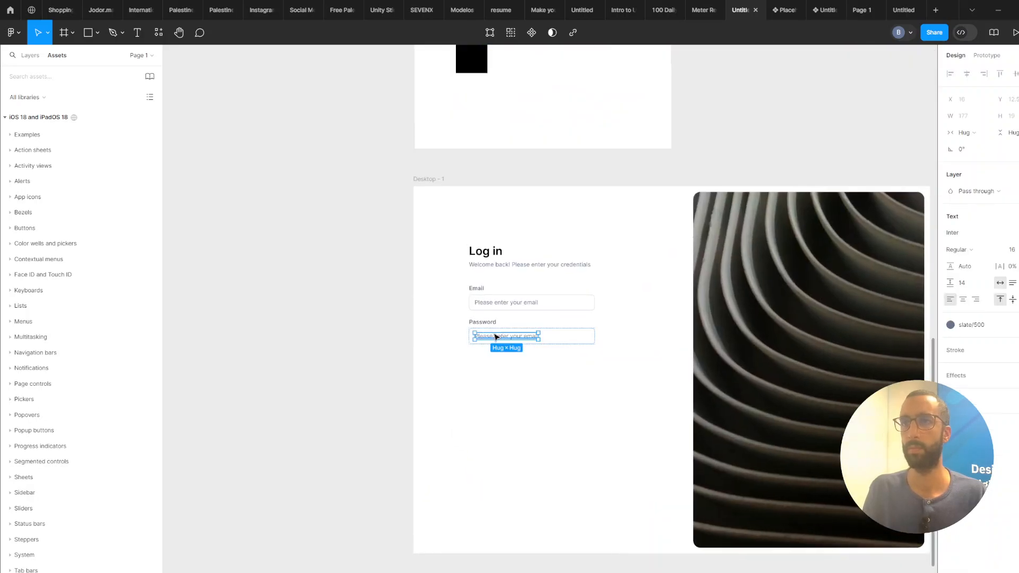
double_click(496, 337)
key(ctrl+v)
key(Escape)
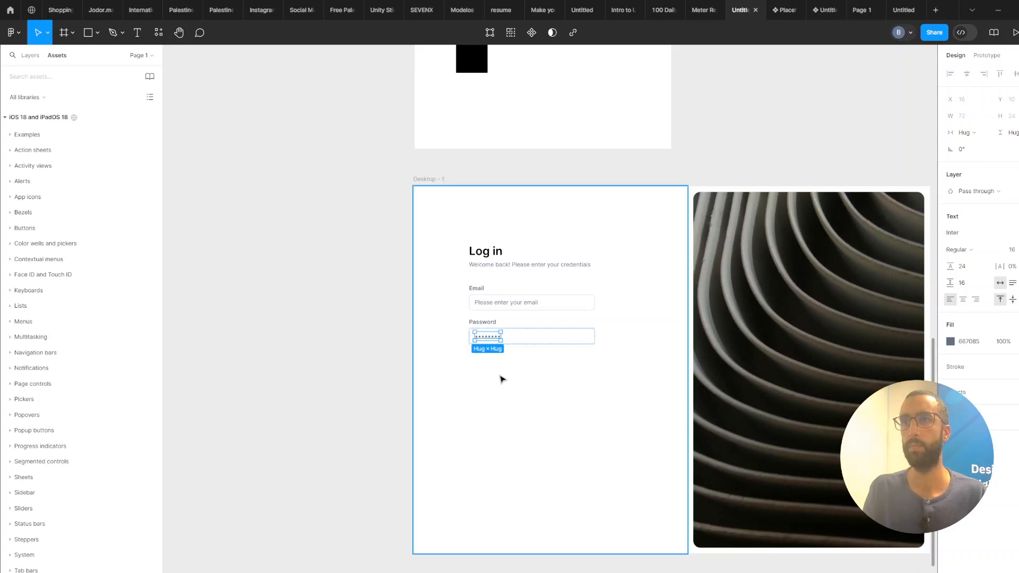
Create a copy of the input field below the Password field to serve as a button.
ctrl+scroll(499, 374, up, 2)
ctrl+scroll(536, 394, up, 1)
double_click(621, 348)
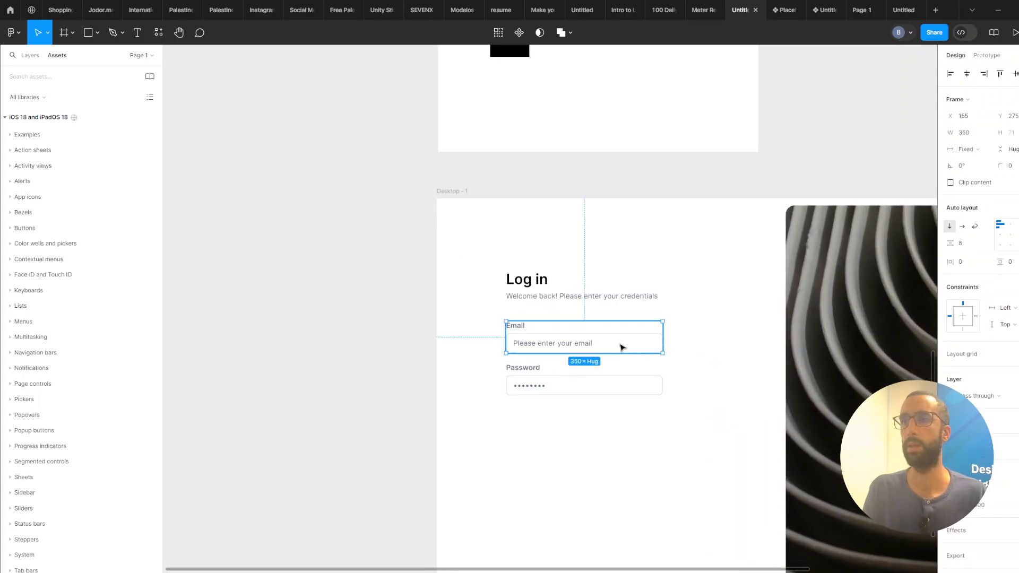
alt+drag(590, 347, 578, 423)
double_click(578, 422)
ctrl+scroll(576, 423, down, 1)
ctrl+scroll(576, 423, down, 3)
drag(624, 58, 621, 337)
drag(653, 460, 620, 282)
scroll(519, 457, down, 3)
ctrl+scroll(518, 457, up, 3)
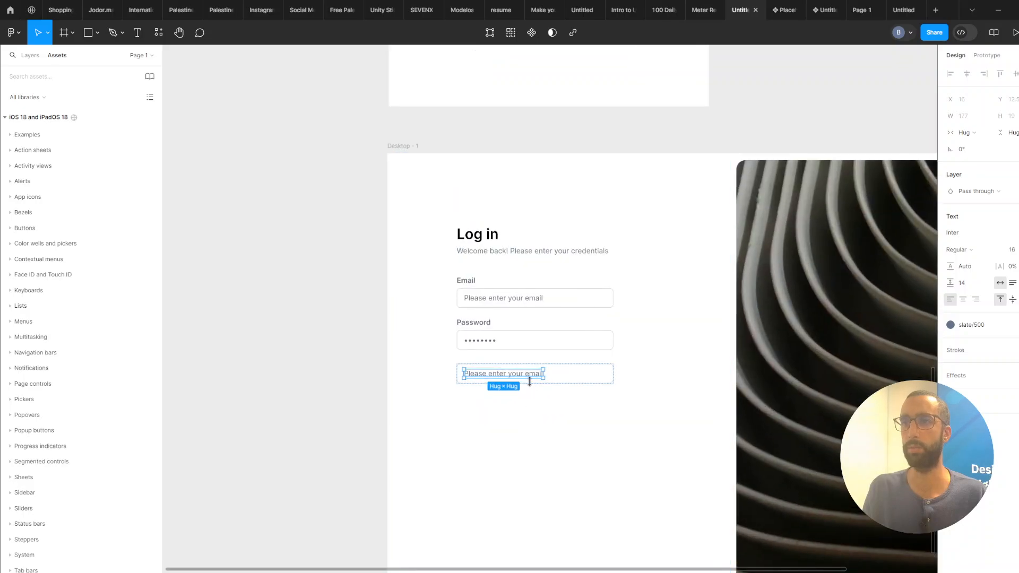
Change the copied field's text to "Sign in".
key(i)
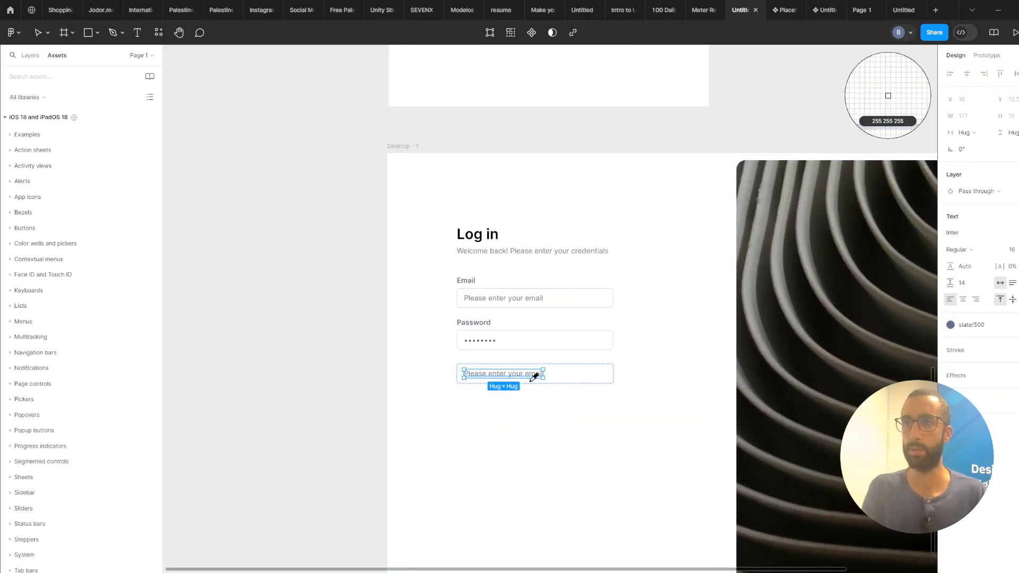
key(Escape)
double_click(535, 375)
text(Sign in)
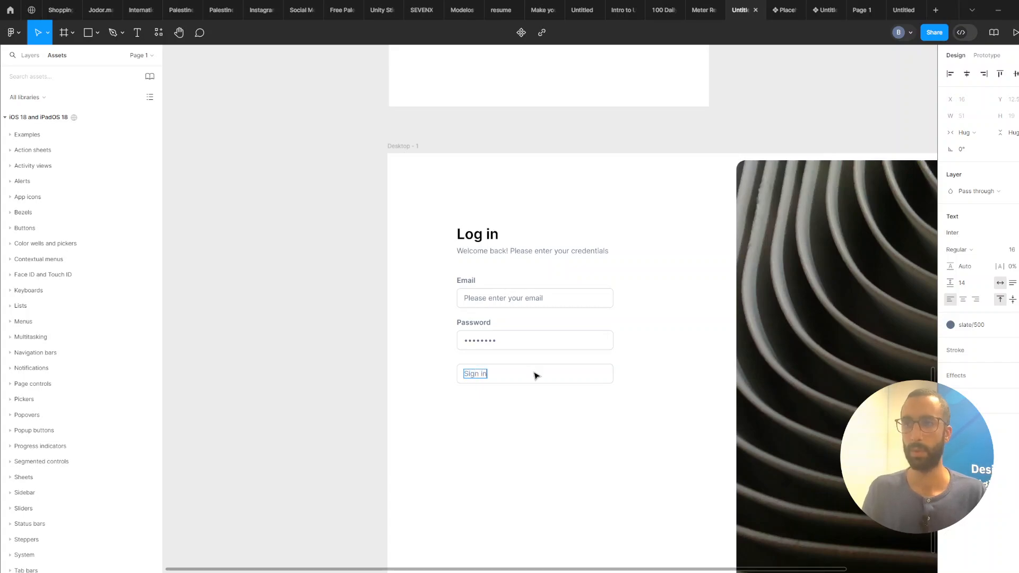
key(Escape)
Give the Sign in button frame a slate/900 fill from the Tailwind styles.
click(583, 380)
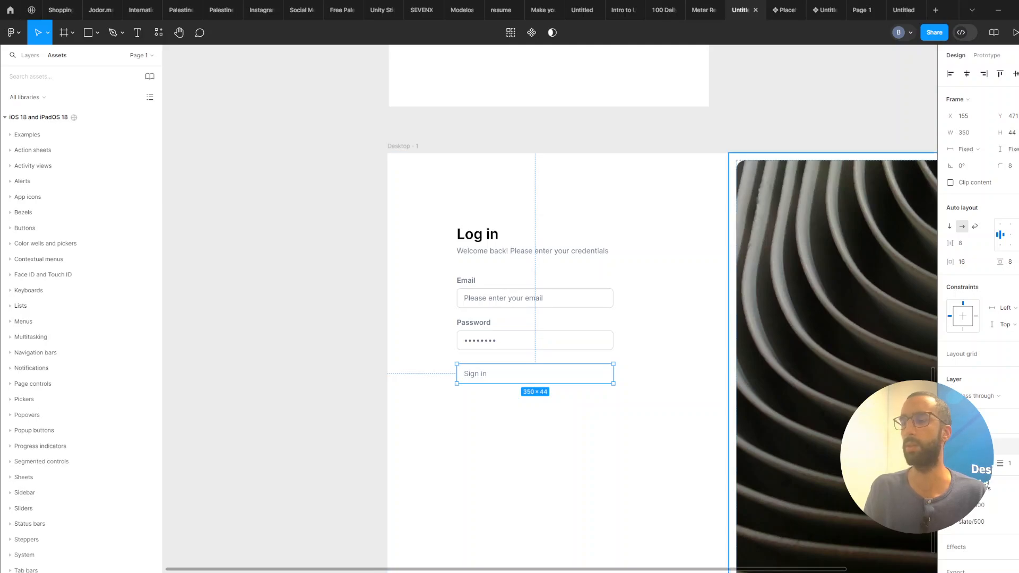
key(shift+x)
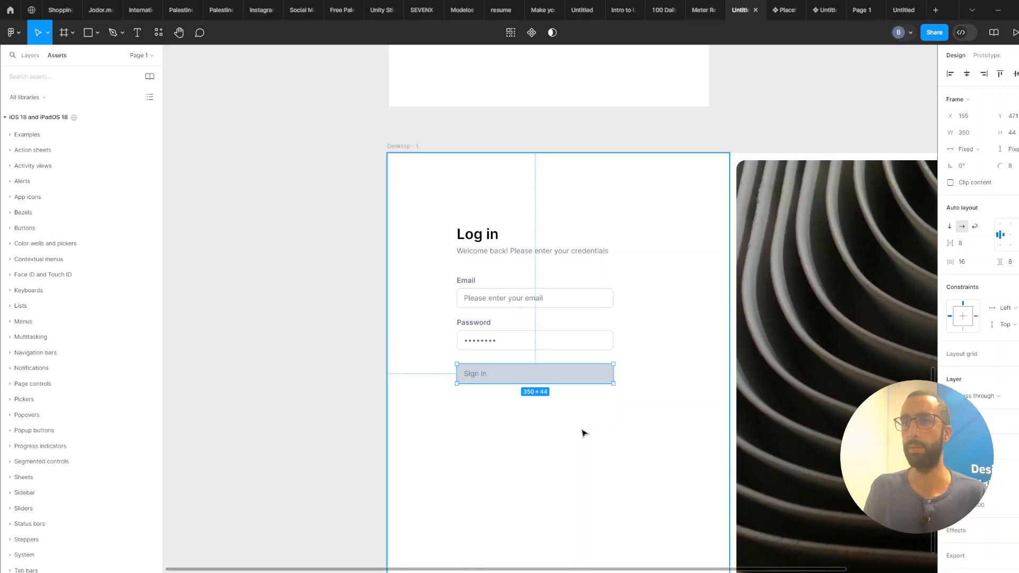
click(962, 421)
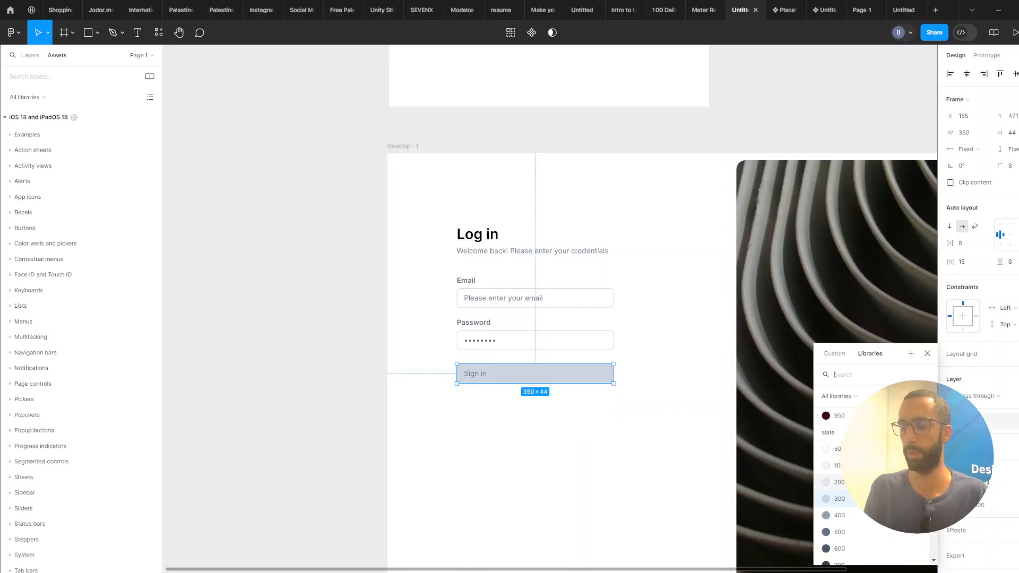
text(slate)
scroll(848, 537, down, 1)
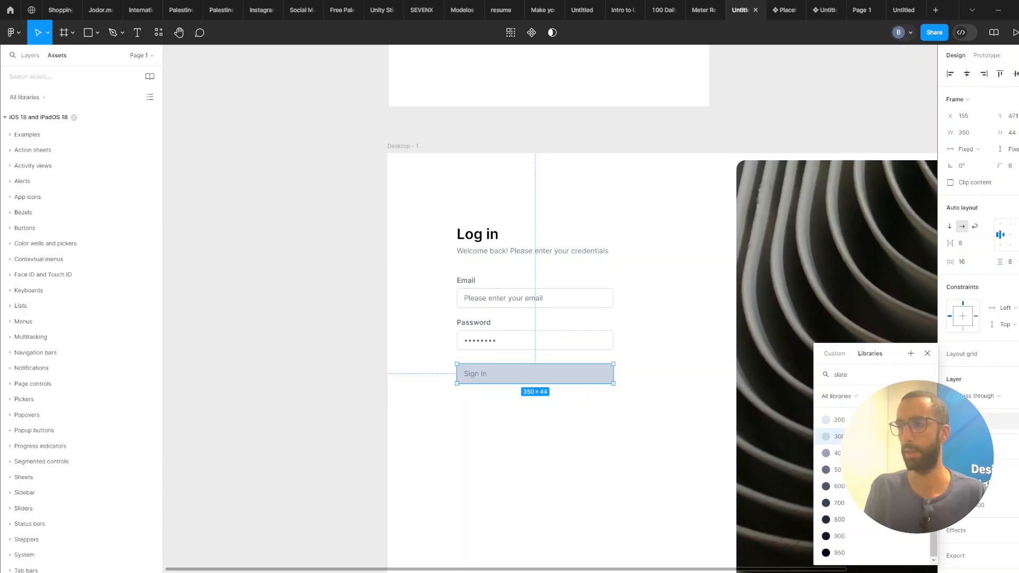
click(849, 539)
click(520, 453)
Set the Sign in label's text colour to white.
double_click(487, 382)
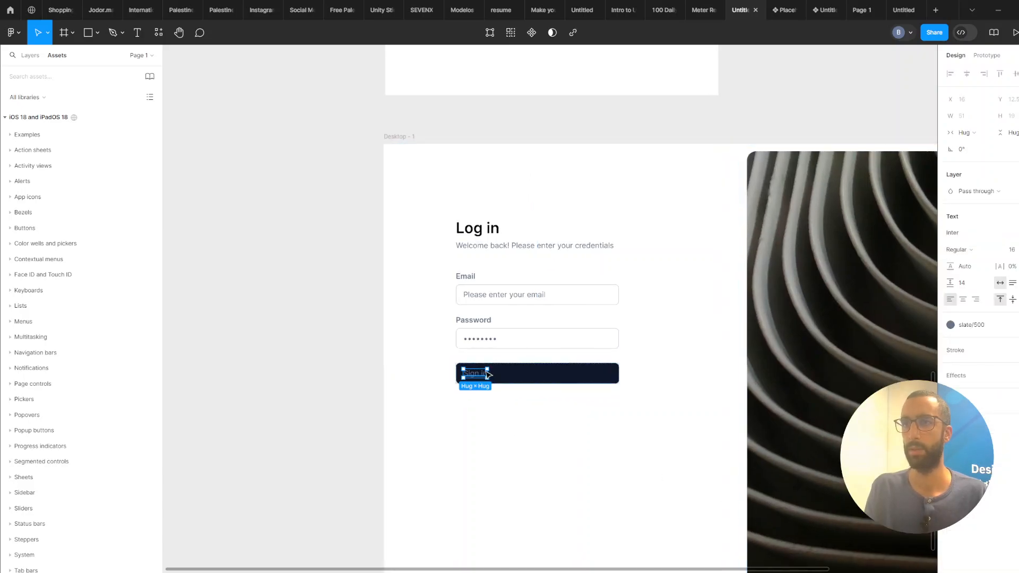
click(988, 325)
text(wh)
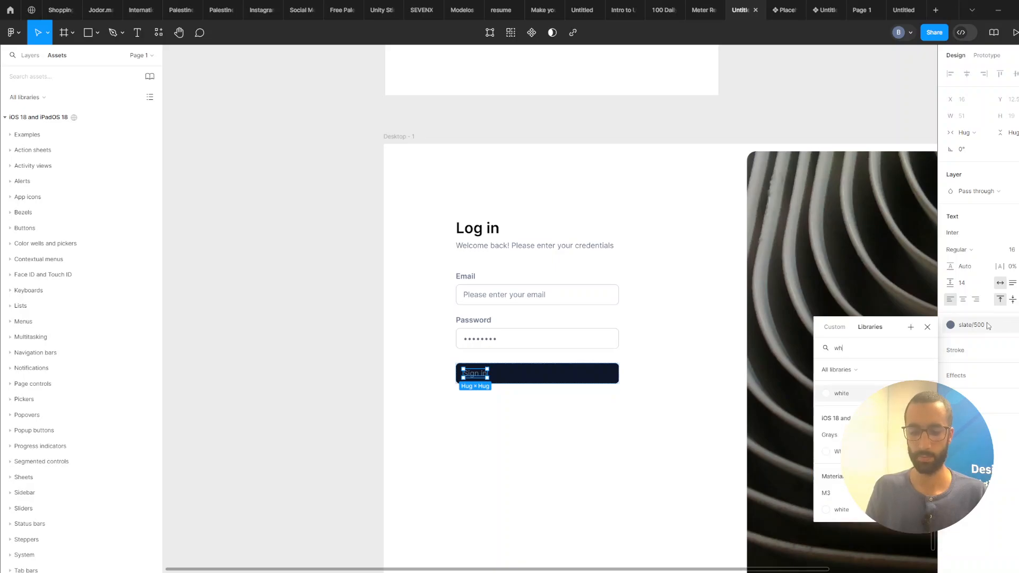
click(836, 396)
scroll(515, 395, up, 3)
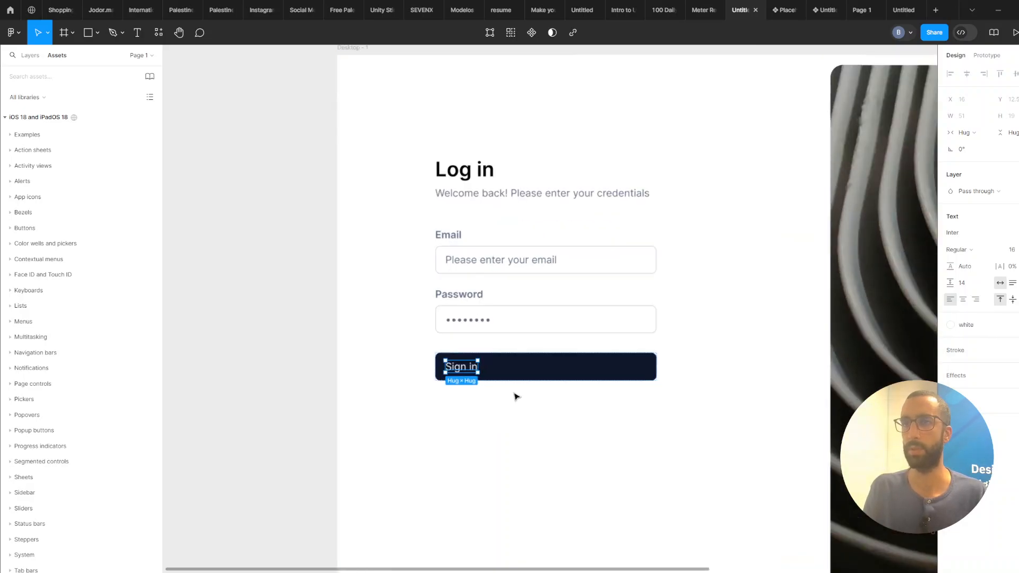
Centre the button's content and set the Sign in label's font weight to Semi Bold.
click(543, 371)
click(1009, 235)
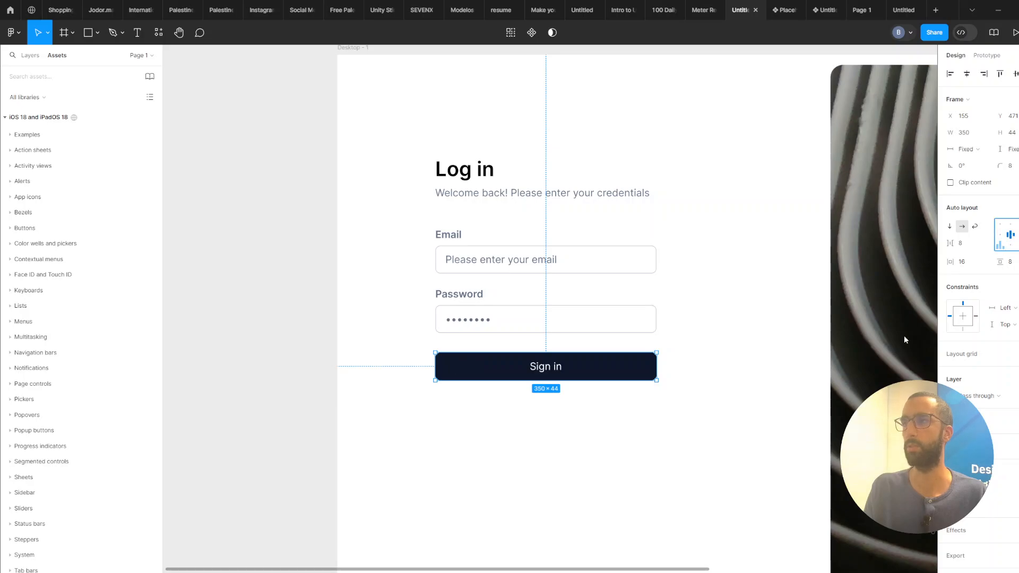
double_click(551, 372)
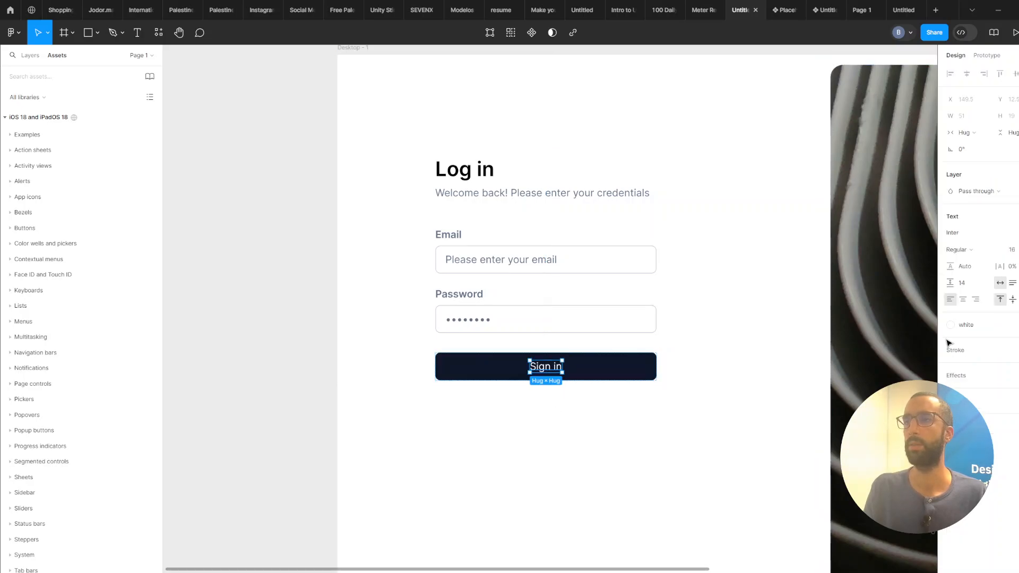
click(970, 253)
click(967, 274)
click(592, 413)
Duplicate the Sign in button below itself and swap its fill and stroke to make an outlined button.
scroll(591, 417, down, 2)
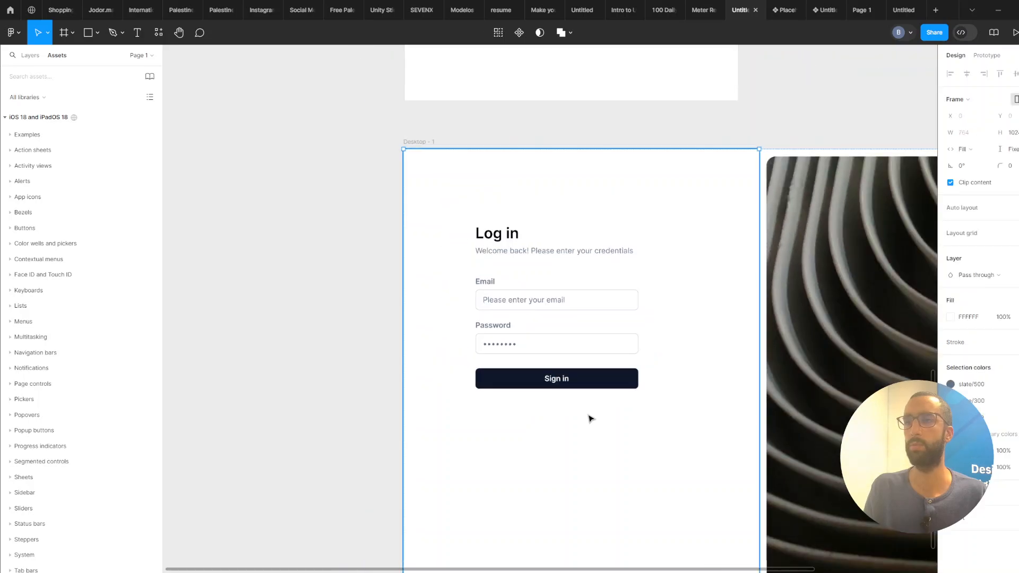
scroll(591, 419, down, 2)
click(595, 414)
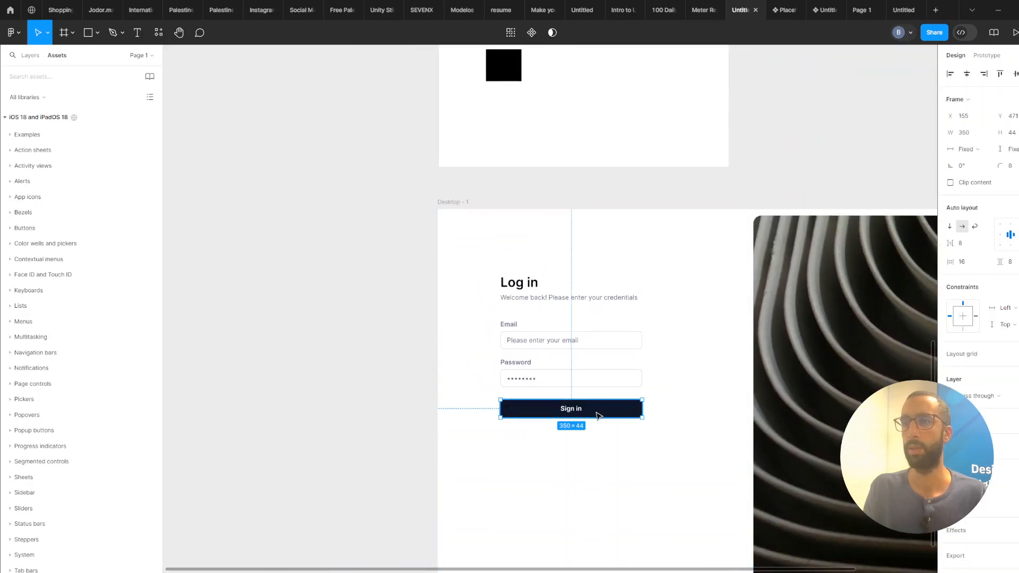
key(ctrl+d)
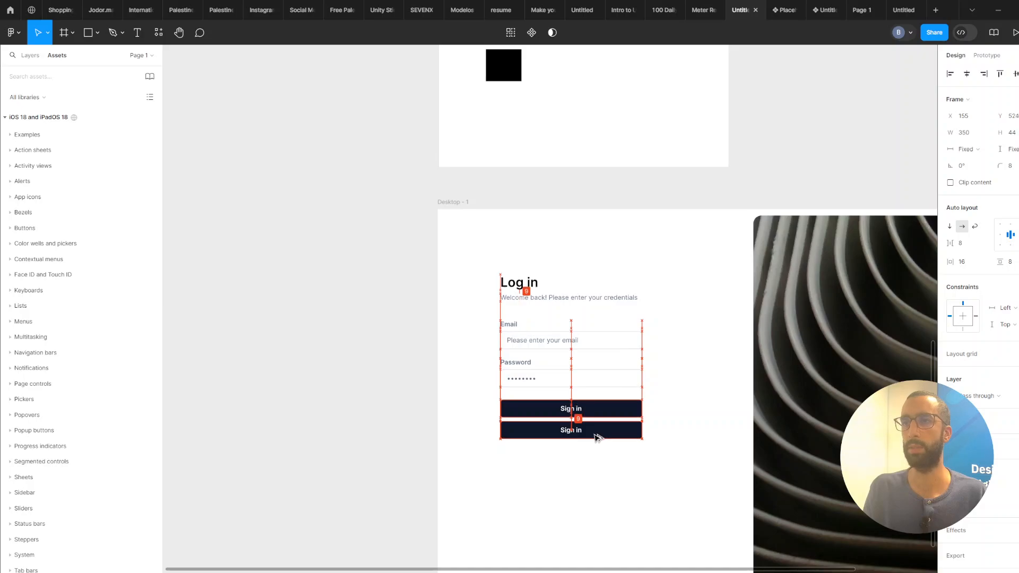
scroll(595, 404, up, 3)
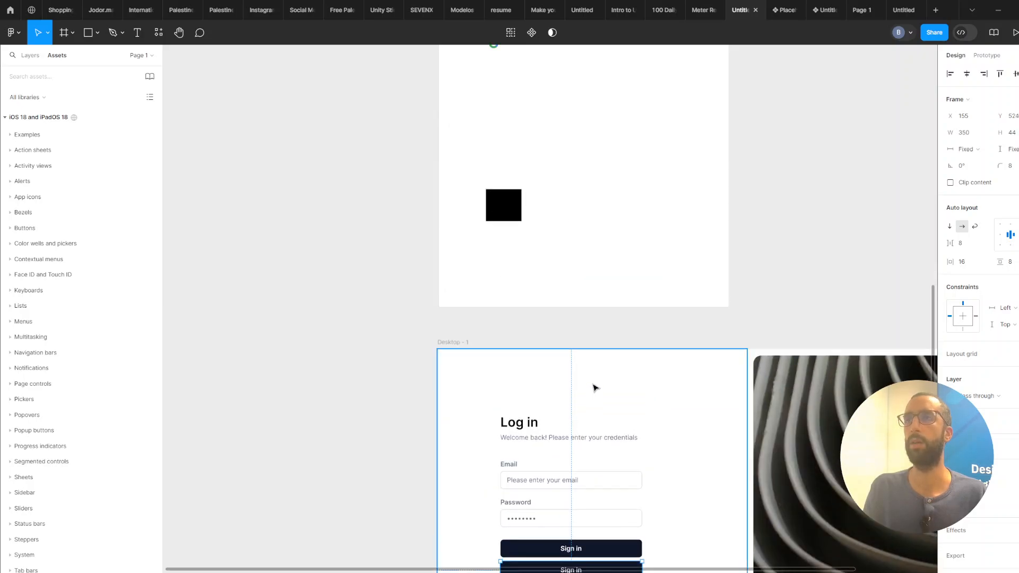
scroll(574, 289, up, 5)
scroll(574, 303, down, 7)
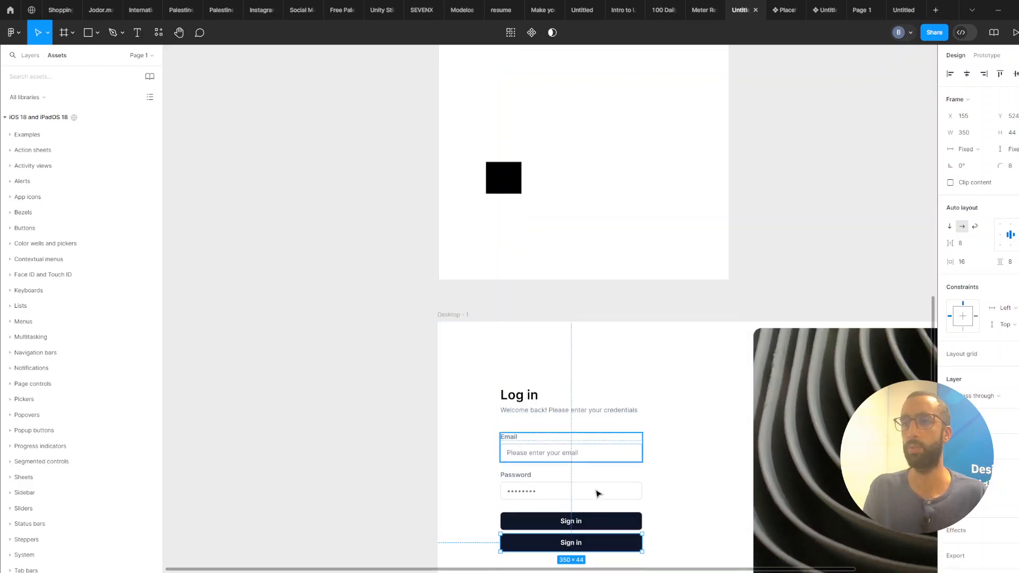
scroll(609, 439, up, 2)
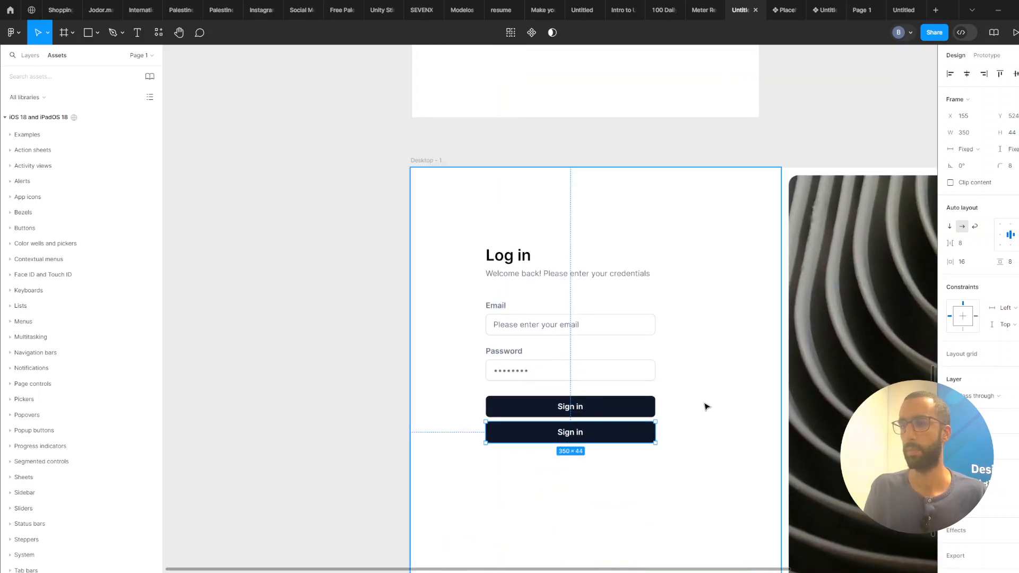
key(shift+x)
scroll(593, 429, up, 1)
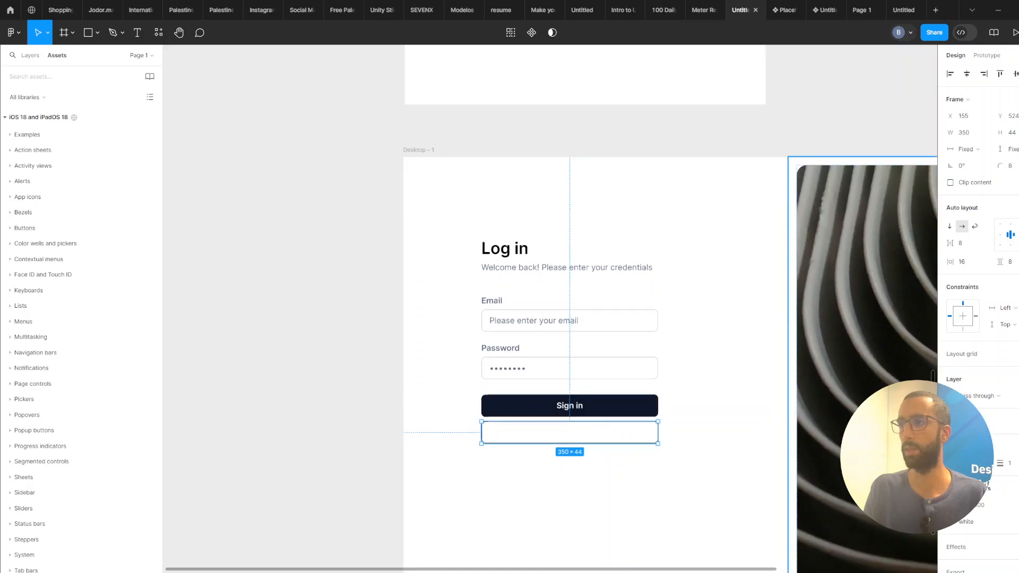
click(959, 447)
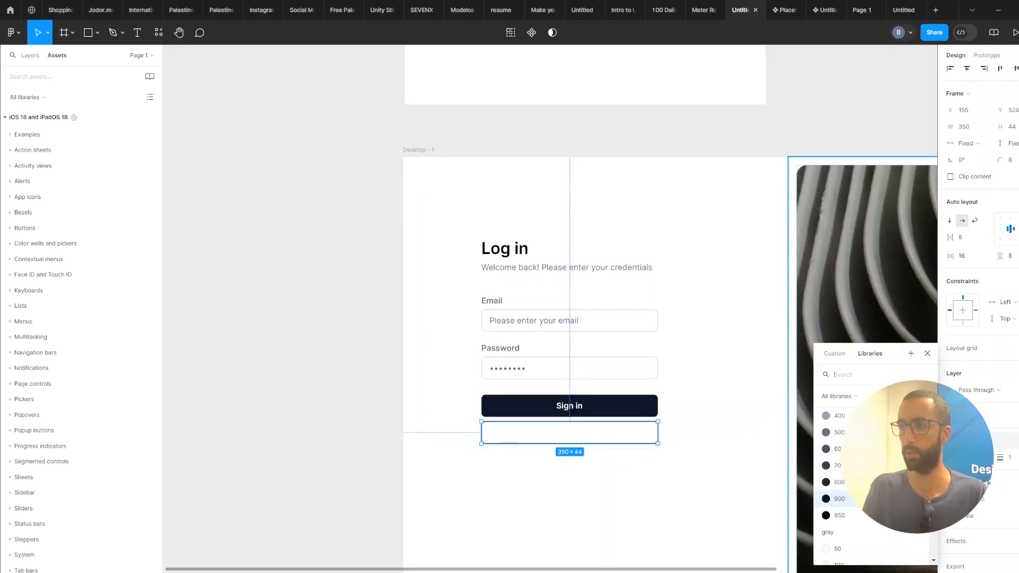
scroll(850, 483, up, 3)
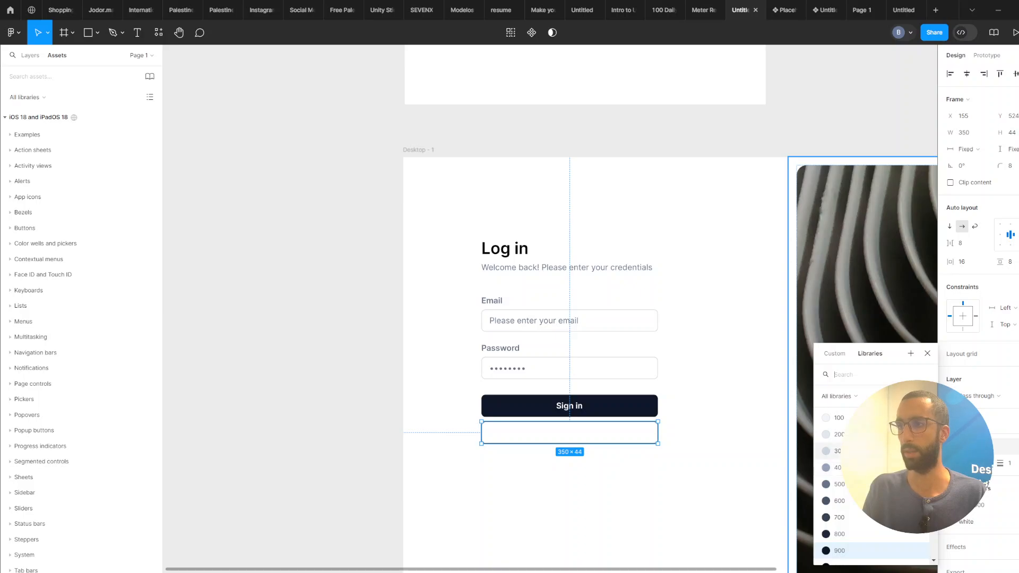
click(563, 437)
Set the outlined button's label colour to slate/900.
double_click(562, 433)
click(979, 329)
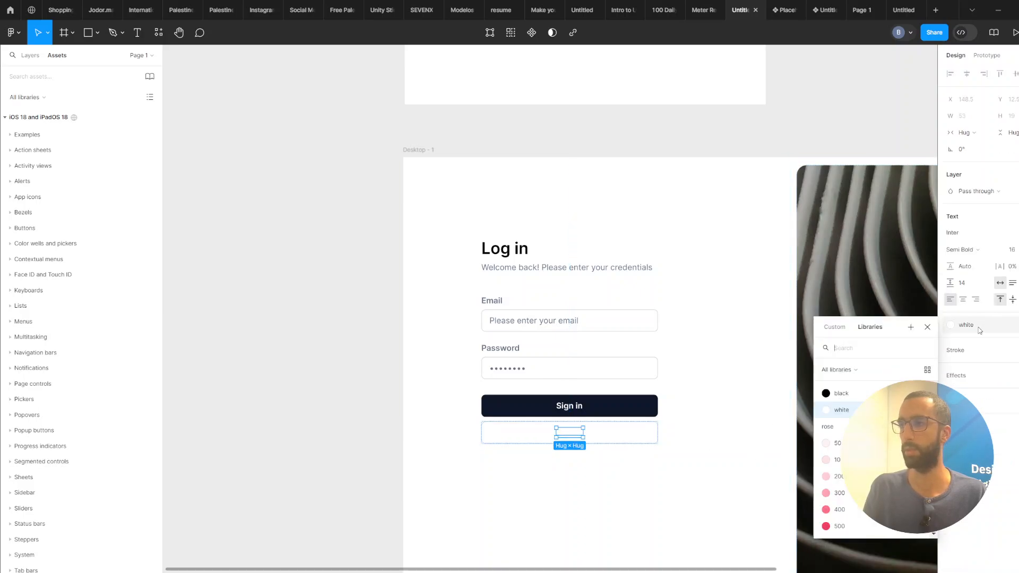
text(slat)
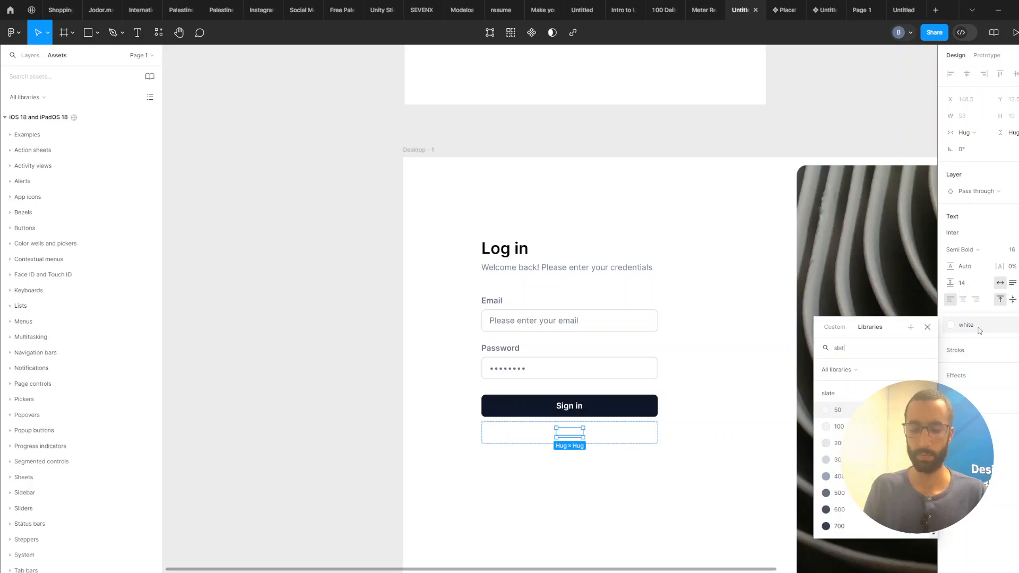
scroll(857, 460, down, 2)
click(848, 510)
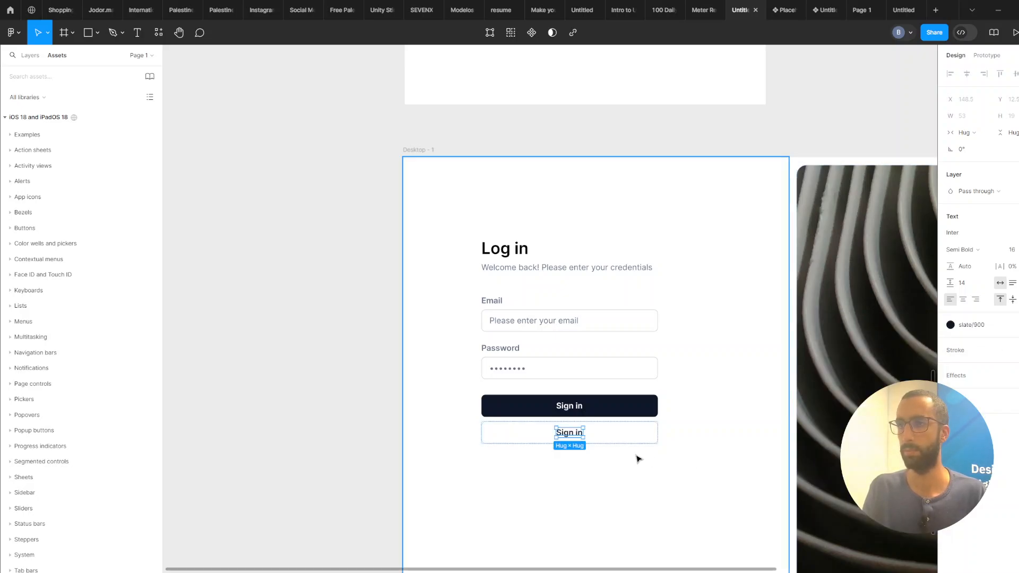
Set the outlined button's label font weight to Medium and open the label for editing.
scroll(576, 435, up, 2)
double_click(566, 433)
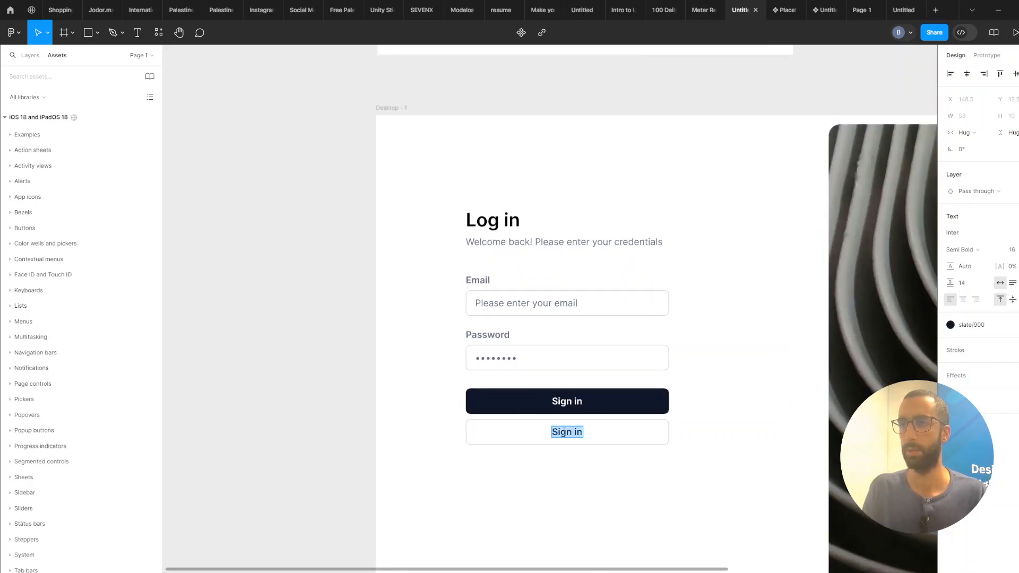
click(975, 249)
click(974, 236)
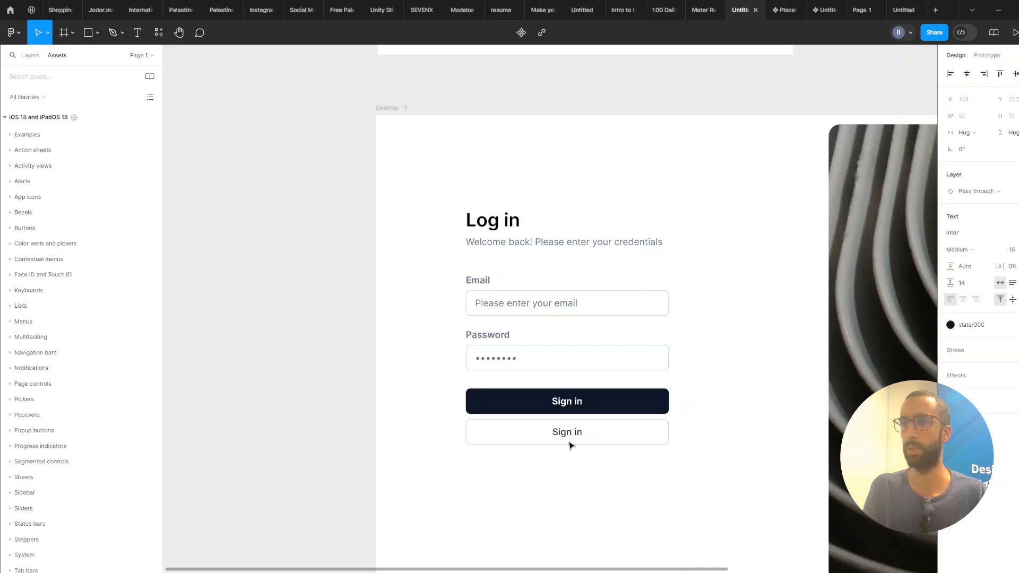
double_click(583, 434)
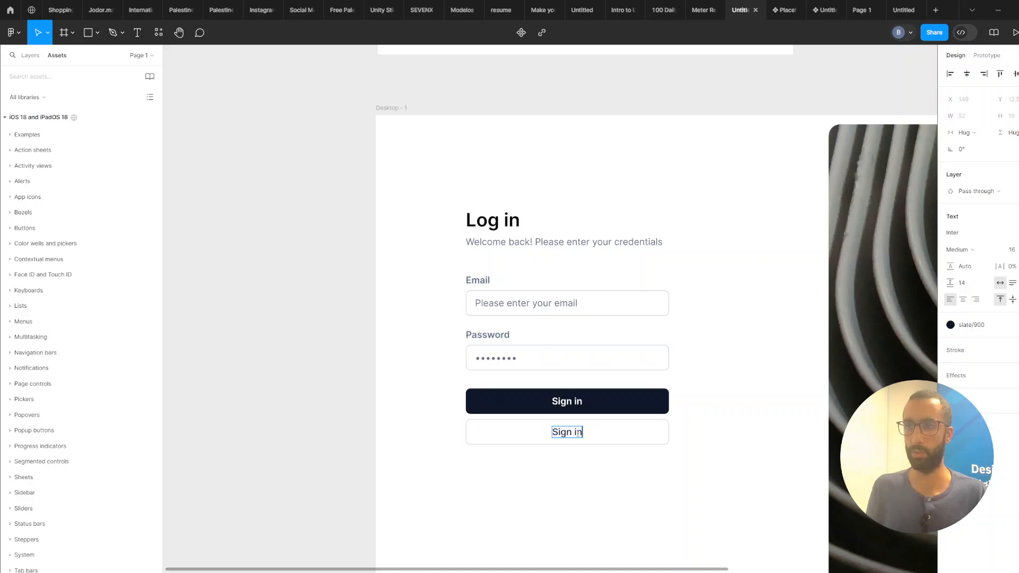
Change the outlined button's label text to Sign in with Google.
text(with Goofgl)
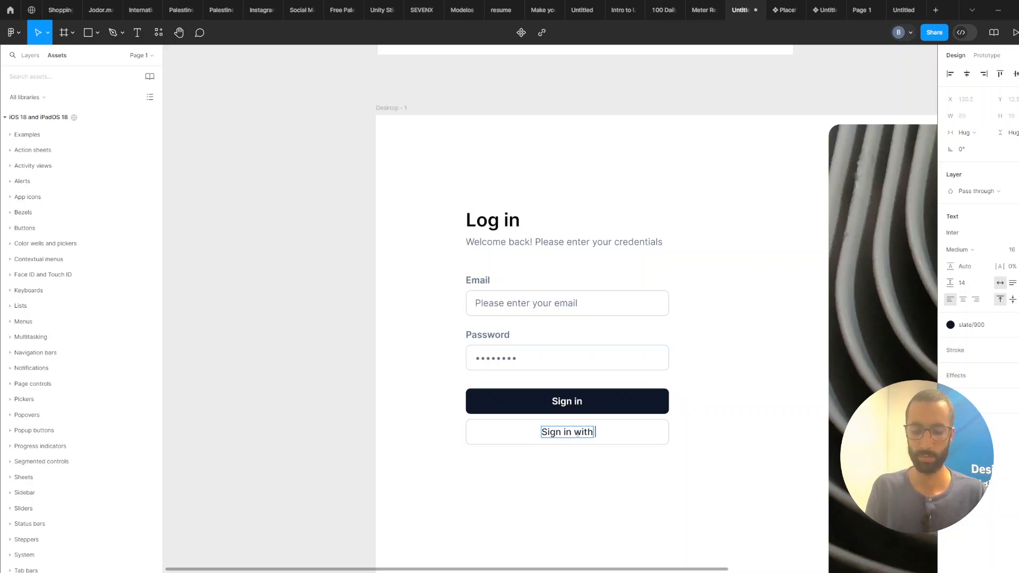
key(BackSpace)
key(BackSpace)
key(BackSpace)
text(gle)
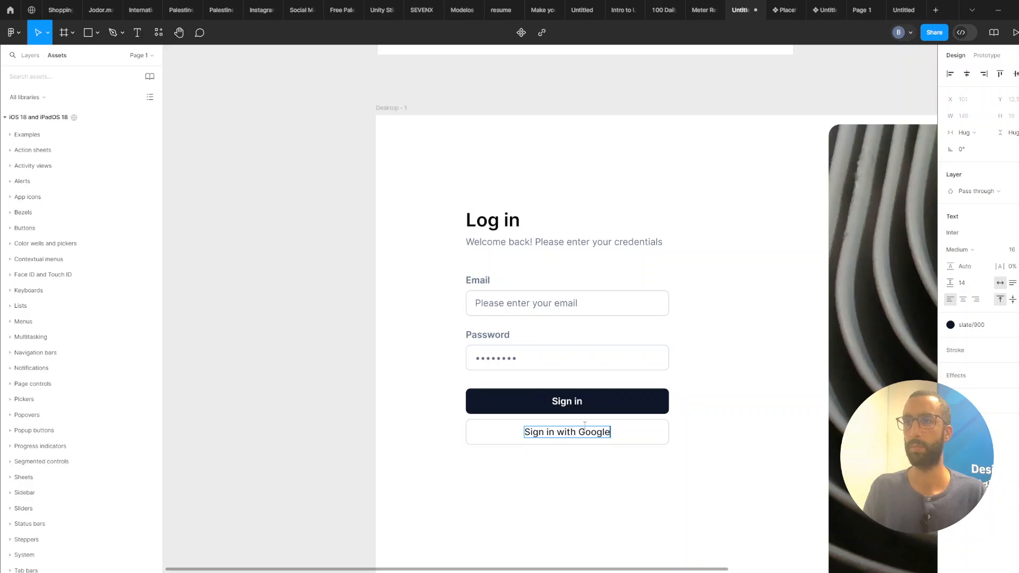
key(Escape)
Place the Google icon from the assets frame inside the outlined button and set the button's item spacing to 12.
scroll(614, 458, down, 3)
scroll(642, 204, up, 2)
click(513, 166)
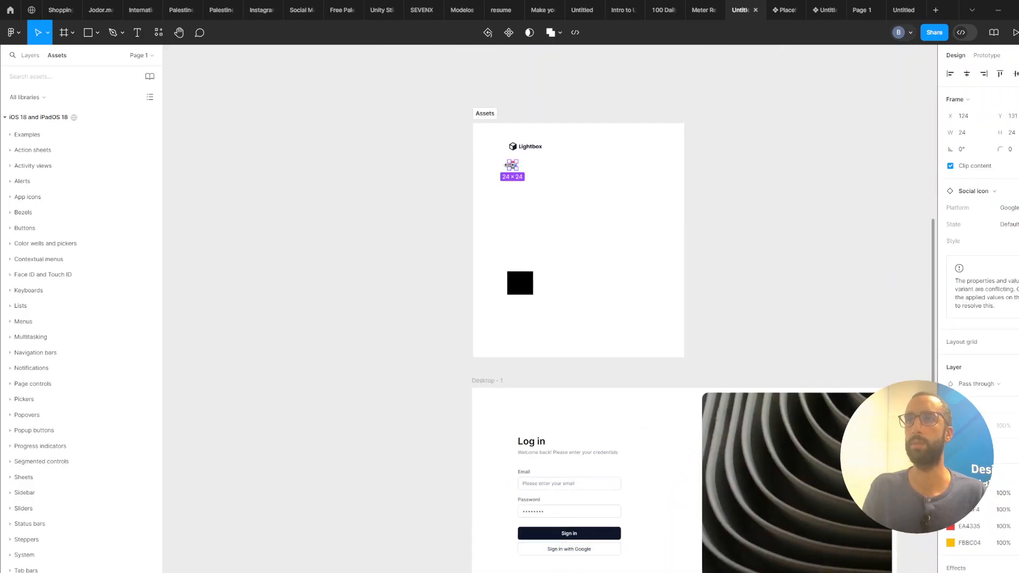
drag(512, 165, 551, 472)
scroll(538, 509, up, 3)
click(662, 473)
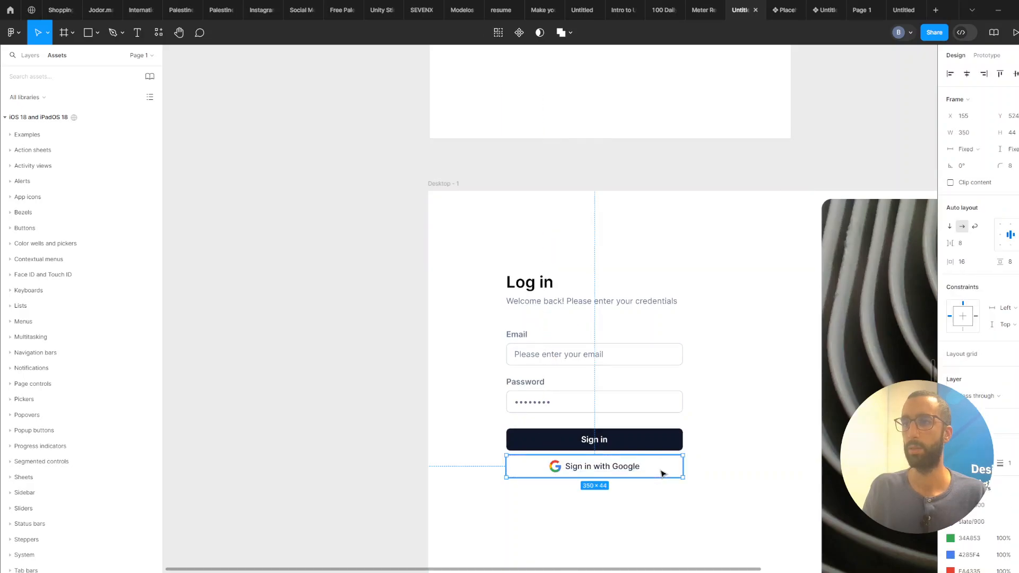
click(969, 244)
text(12)
key(Return)
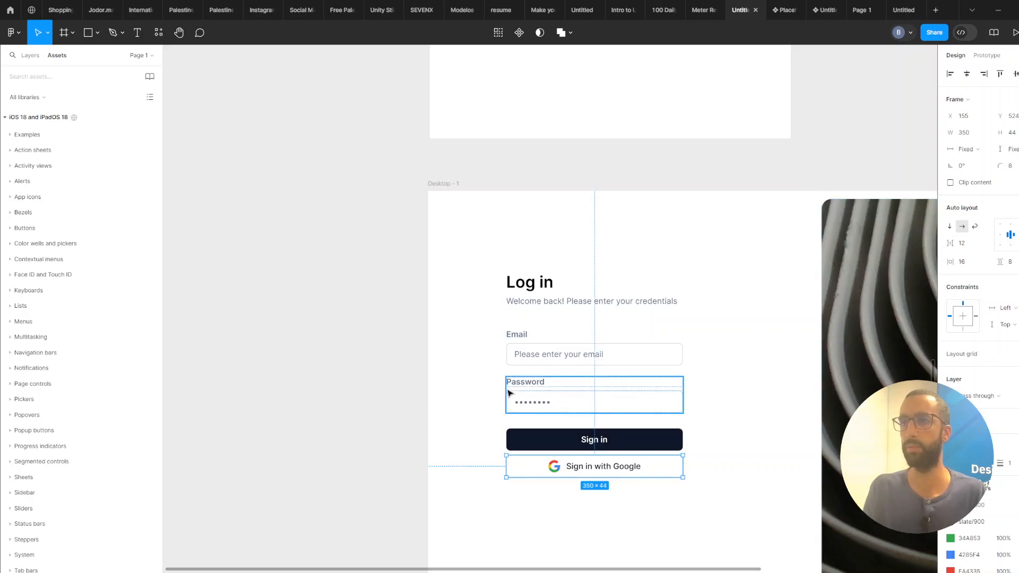
Wrap the Email and Password field groups together in a vertical auto layout.
click(401, 443)
scroll(414, 457, down, 1)
drag(417, 461, 312, 453)
scroll(482, 462, up, 1)
double_click(496, 446)
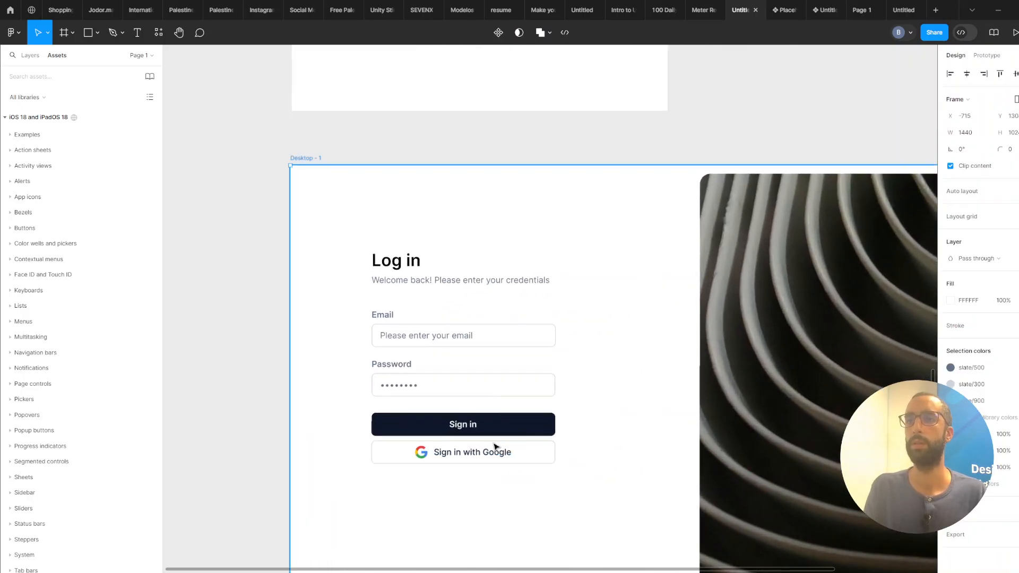
double_click(496, 447)
click(489, 341)
shift+click(478, 384)
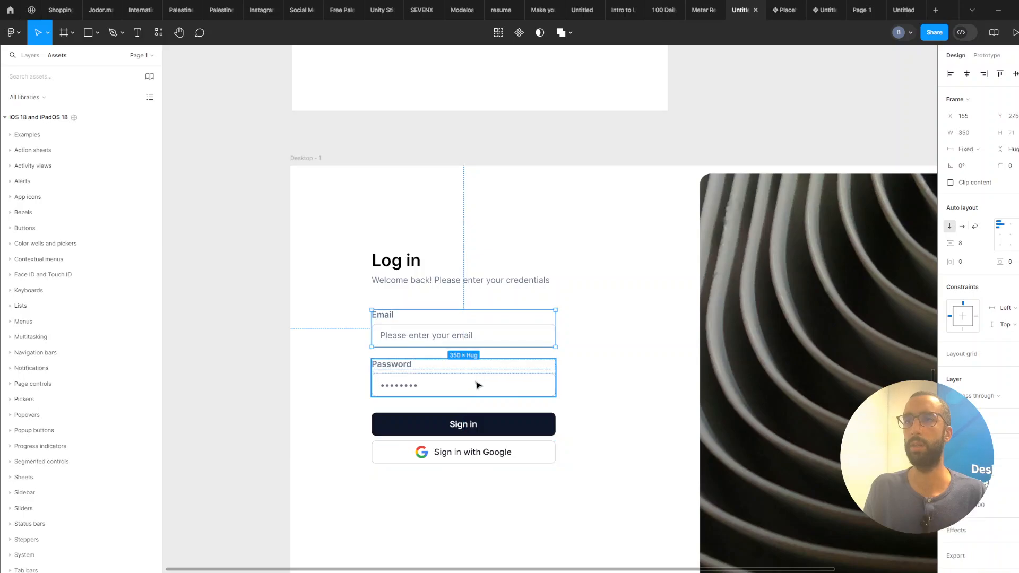
key(shift+a)
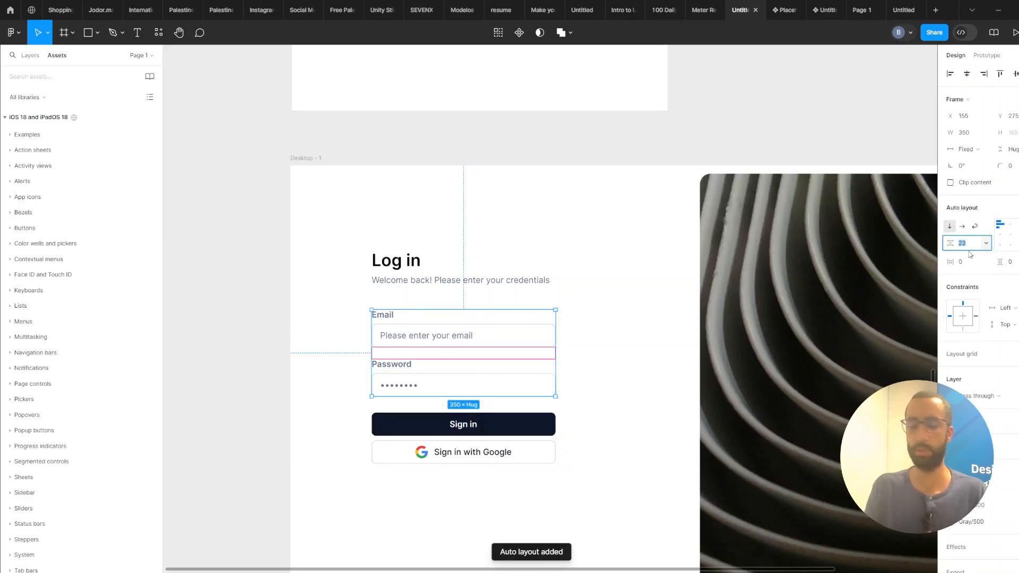
Wrap the Sign in and Sign in with Google buttons in an auto layout with 16 spacing.
click(463, 425)
shift+click(484, 455)
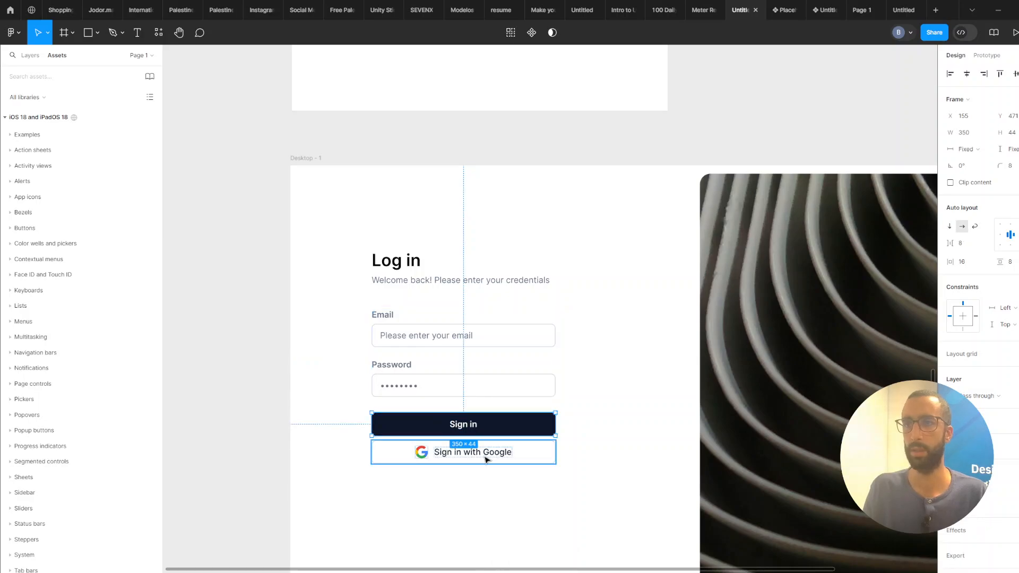
key(shift+a)
click(971, 248)
text(1)
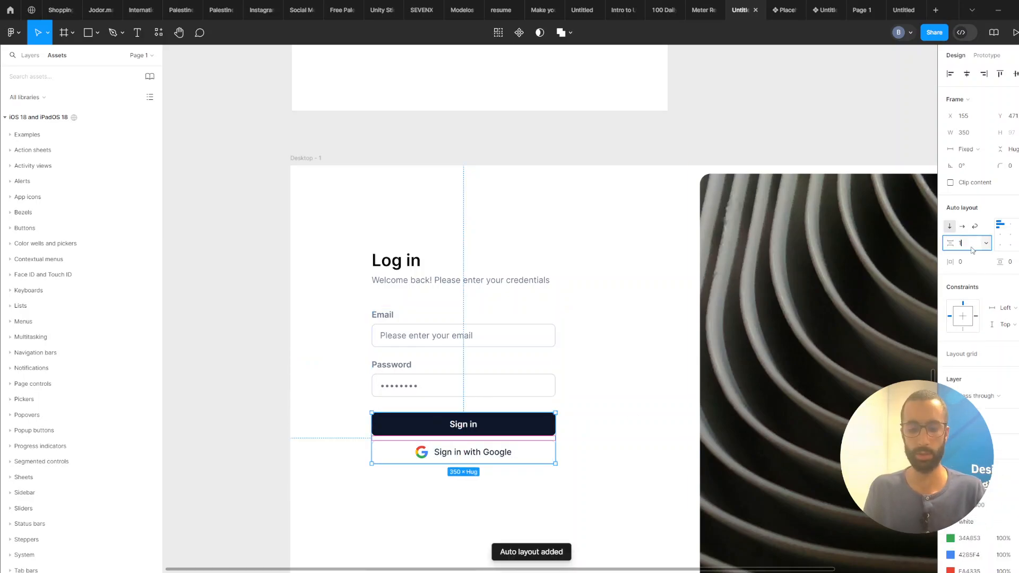
text(6)
key(Return)
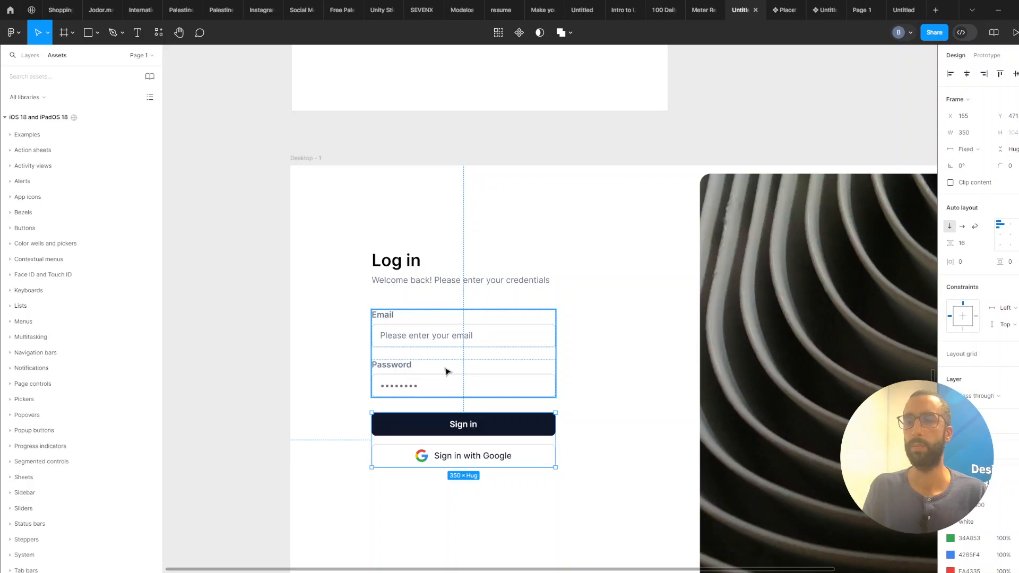
Duplicate the Password label beneath the password input and shift the buttons group further down.
click(446, 372)
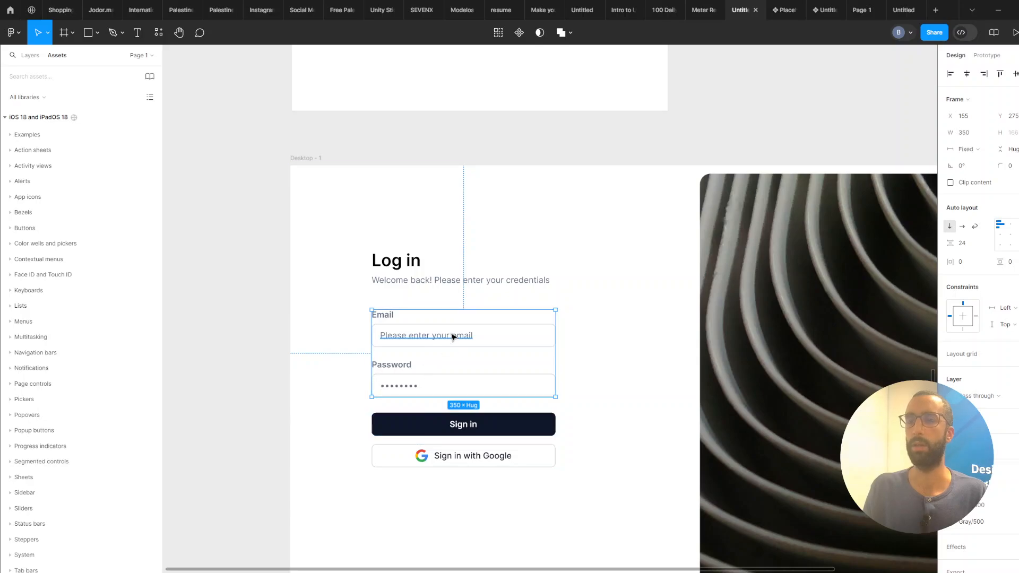
scroll(455, 334, down, 3)
scroll(489, 292, up, 3)
drag(399, 361, 430, 389)
scroll(429, 388, up, 2)
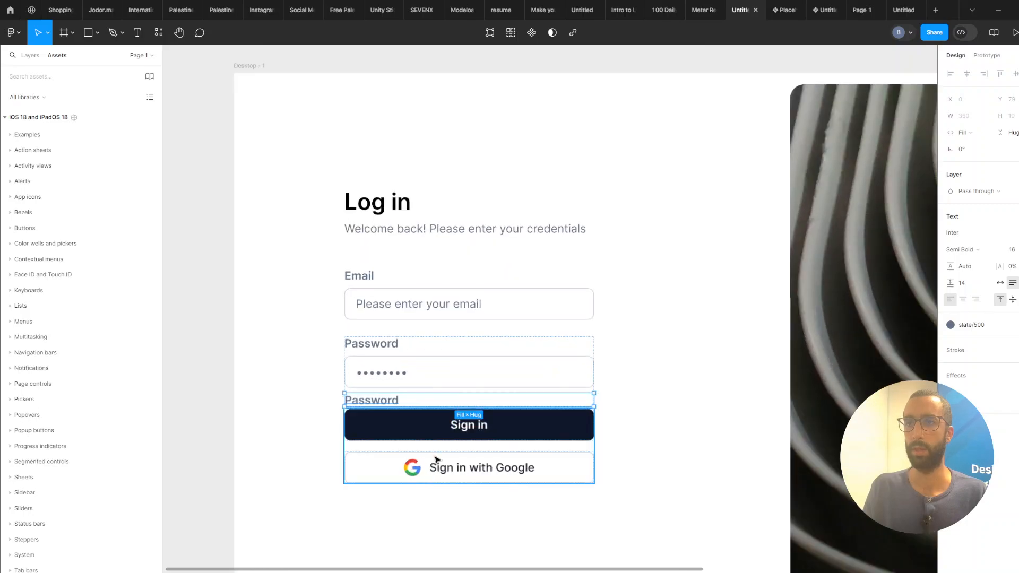
drag(443, 449, 440, 504)
drag(404, 425, 481, 436)
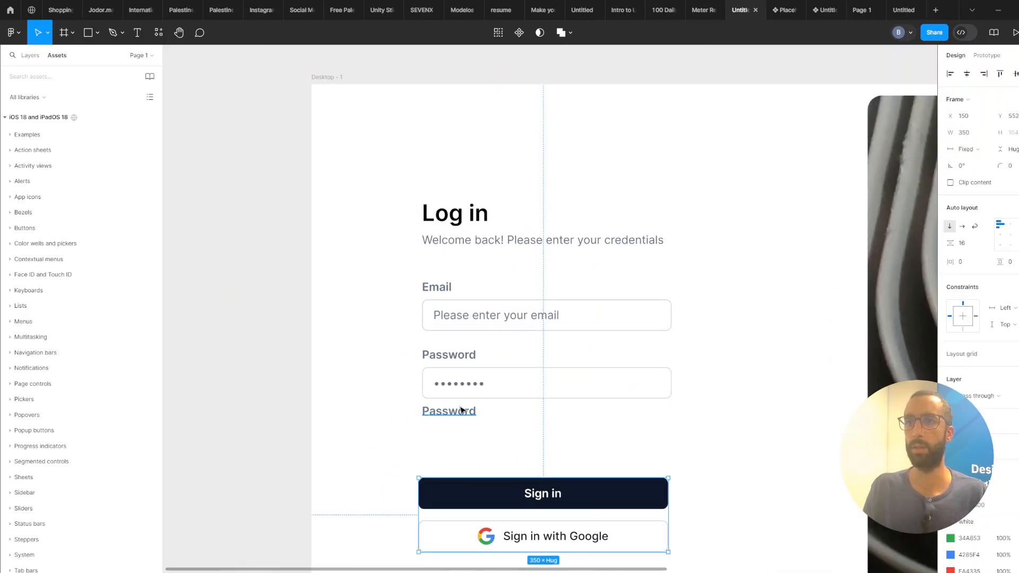
Change the copied label's text to Forgot password?
click(463, 412)
double_click(469, 410)
text(Forgot p)
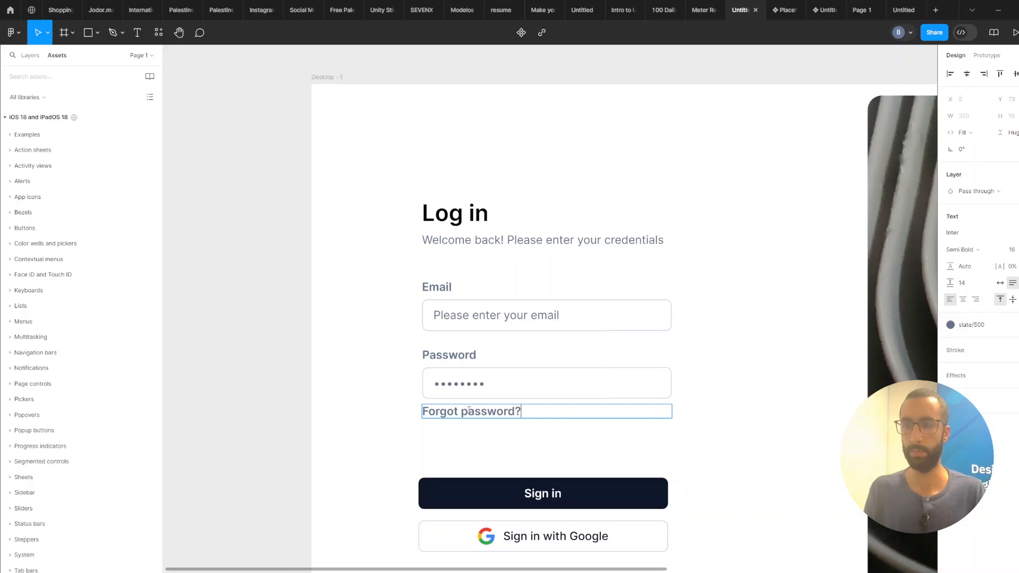
click(492, 413)
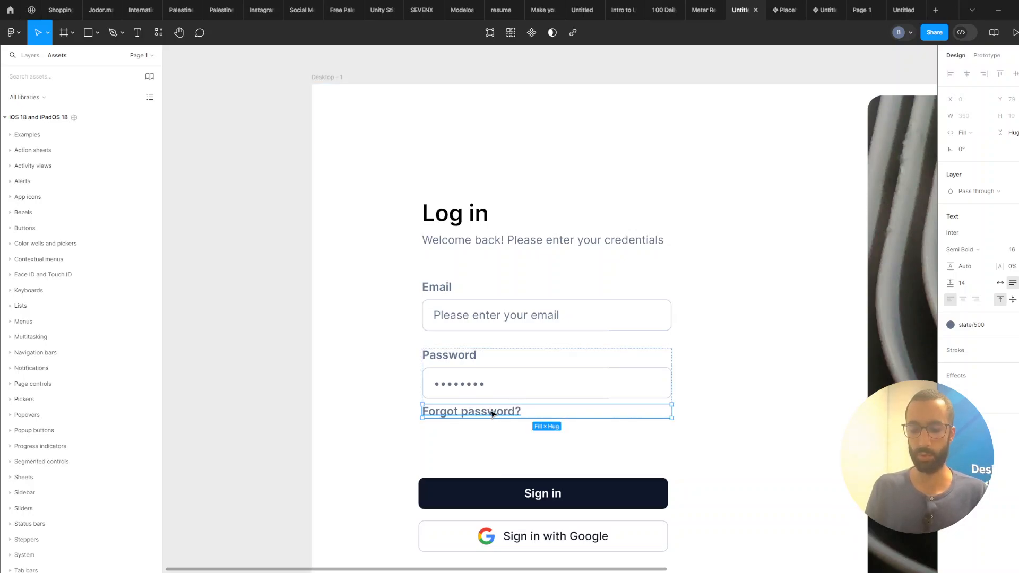
Set the Forgot password? label's width to hug its content.
double_click(673, 412)
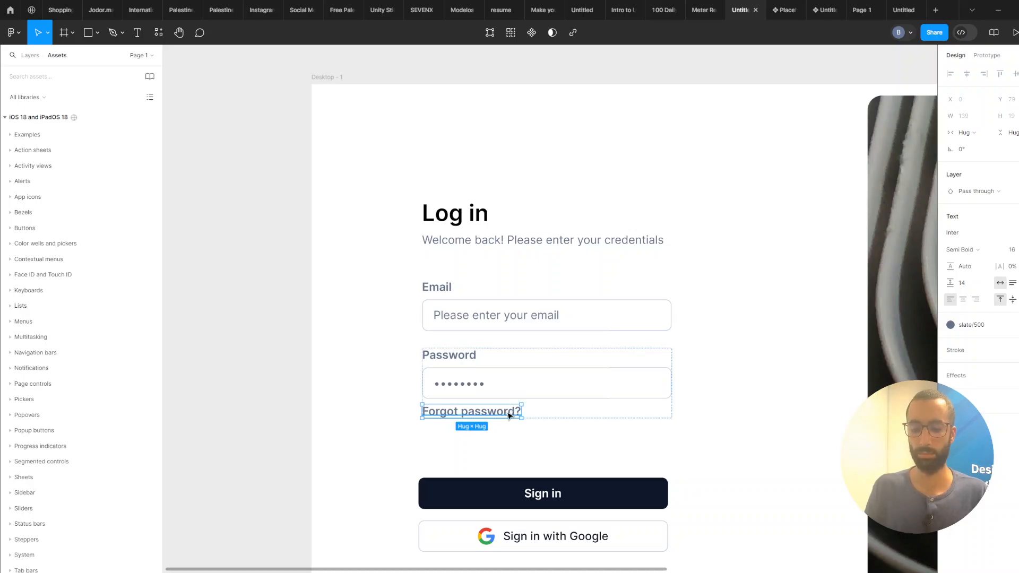
double_click(522, 412)
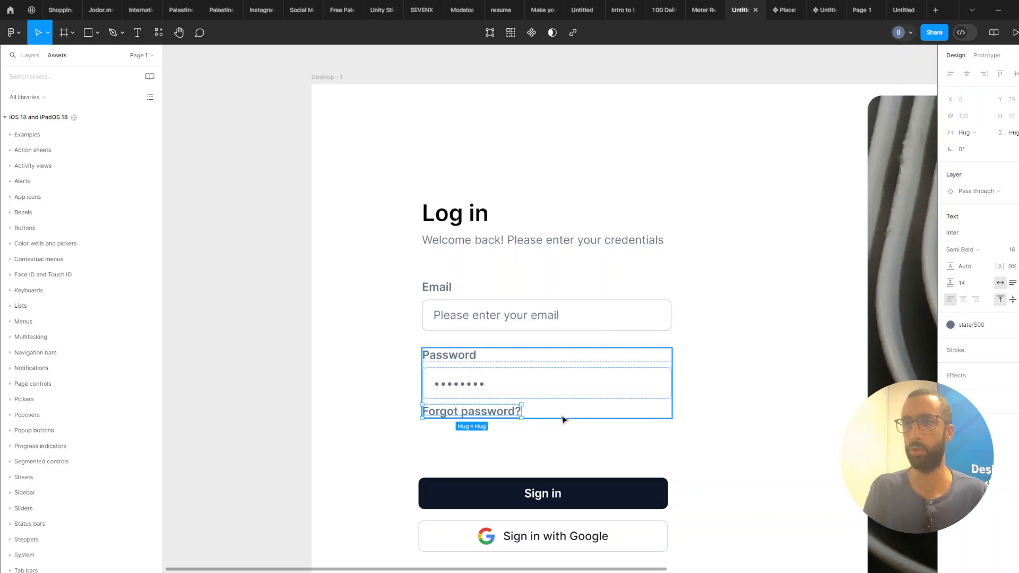
click(584, 417)
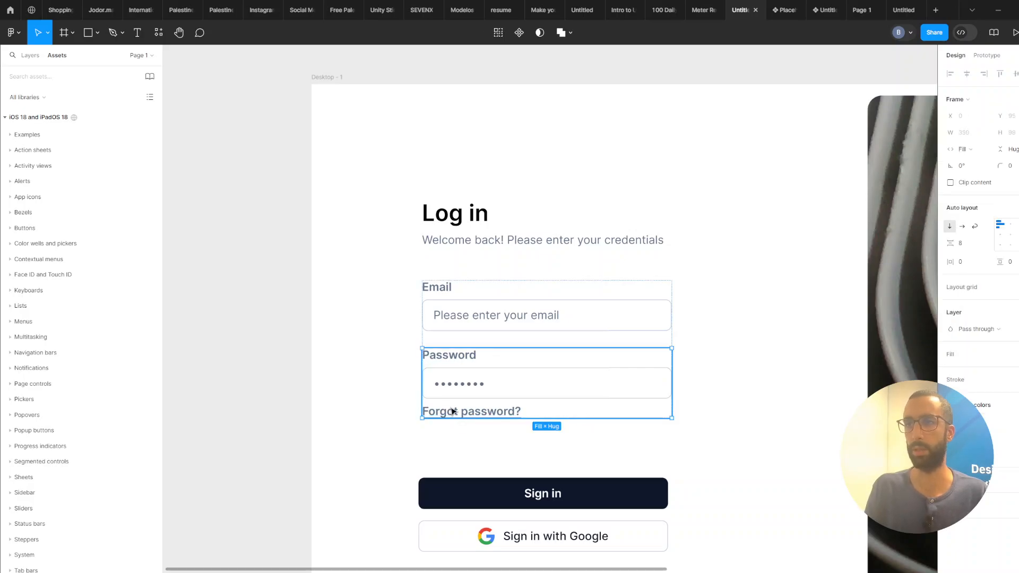
Search the assets for check and place a Checkbox Field instance on the canvas.
click(49, 76)
text(check)
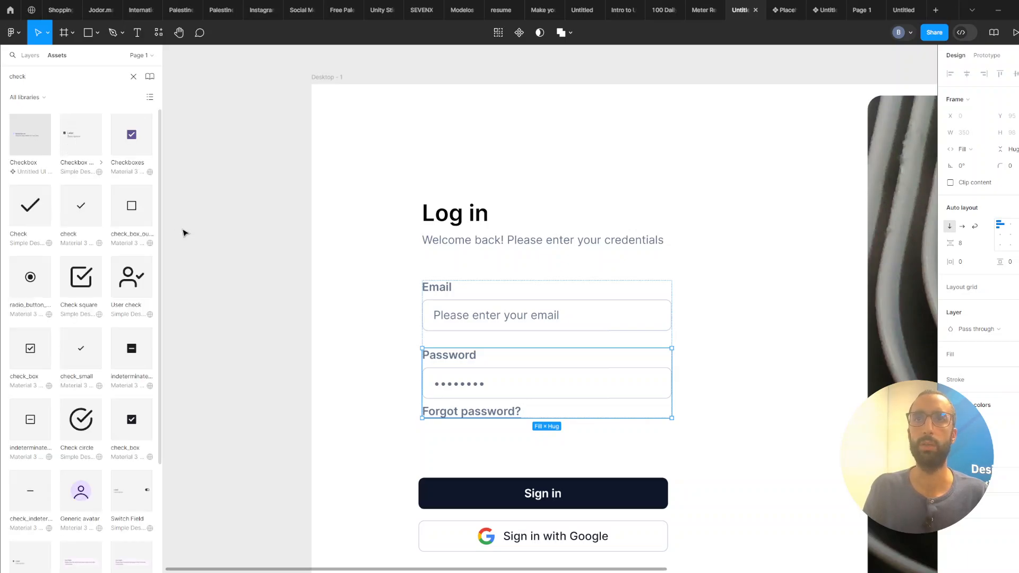
drag(183, 233, 254, 279)
scroll(237, 271, up, 1)
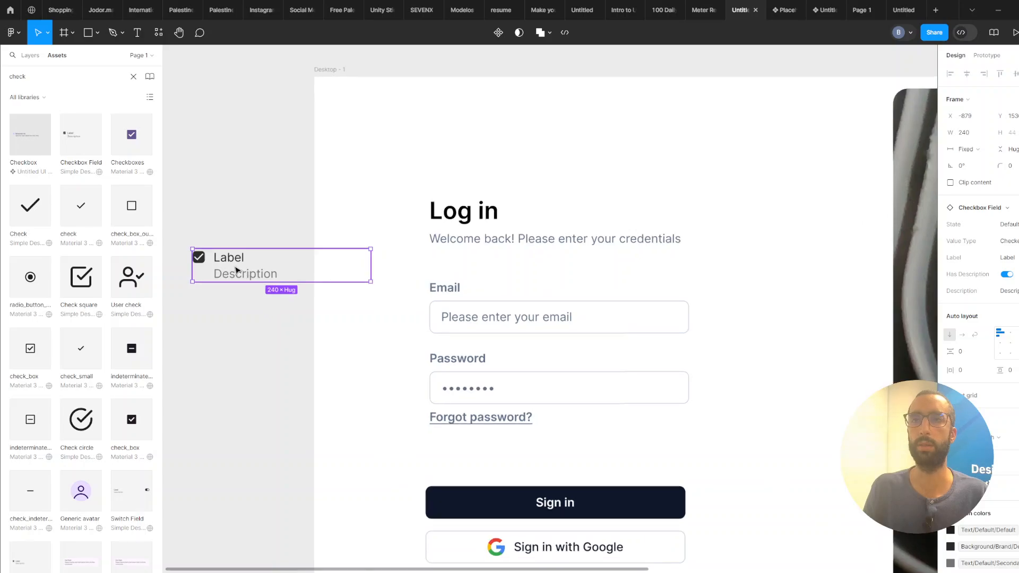
key(Escape)
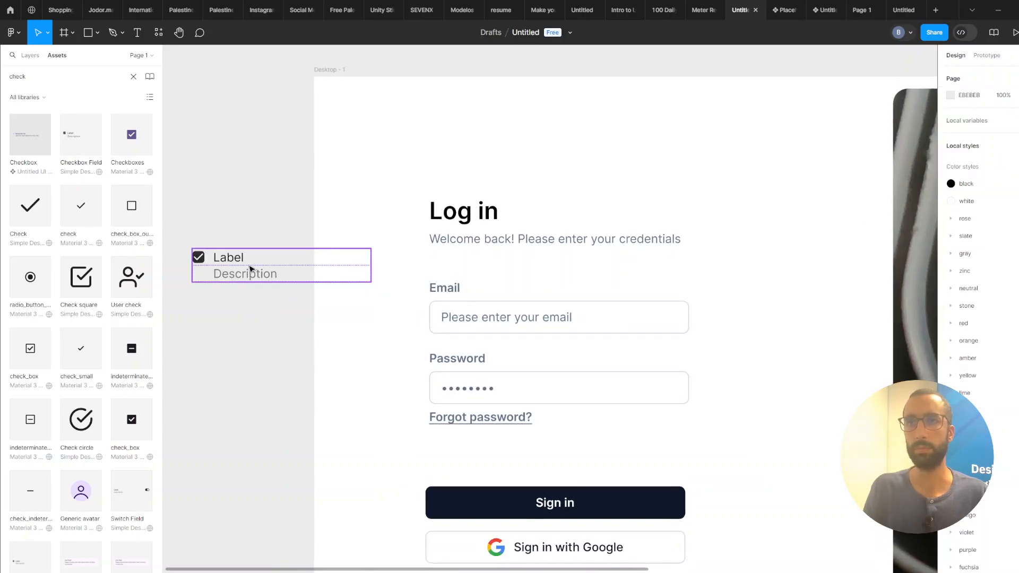
Turn off the checkbox field's description and move it into the form below the password input.
click(255, 270)
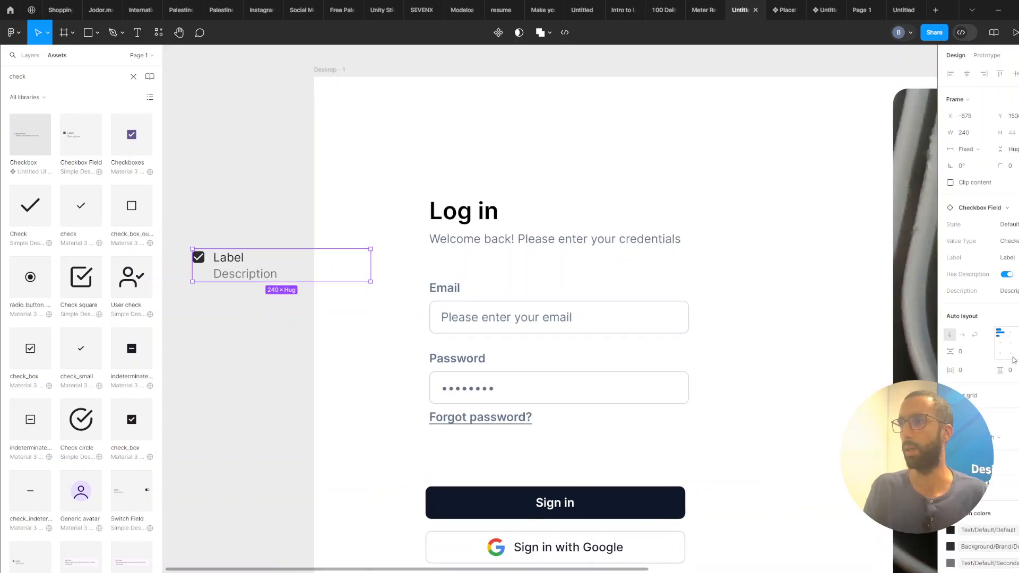
click(1012, 277)
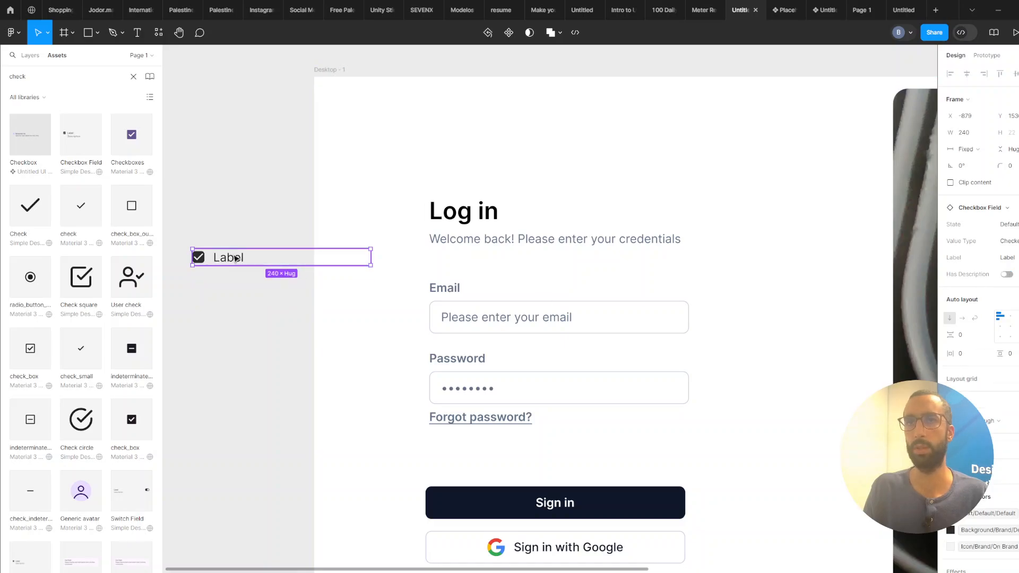
drag(228, 257, 490, 423)
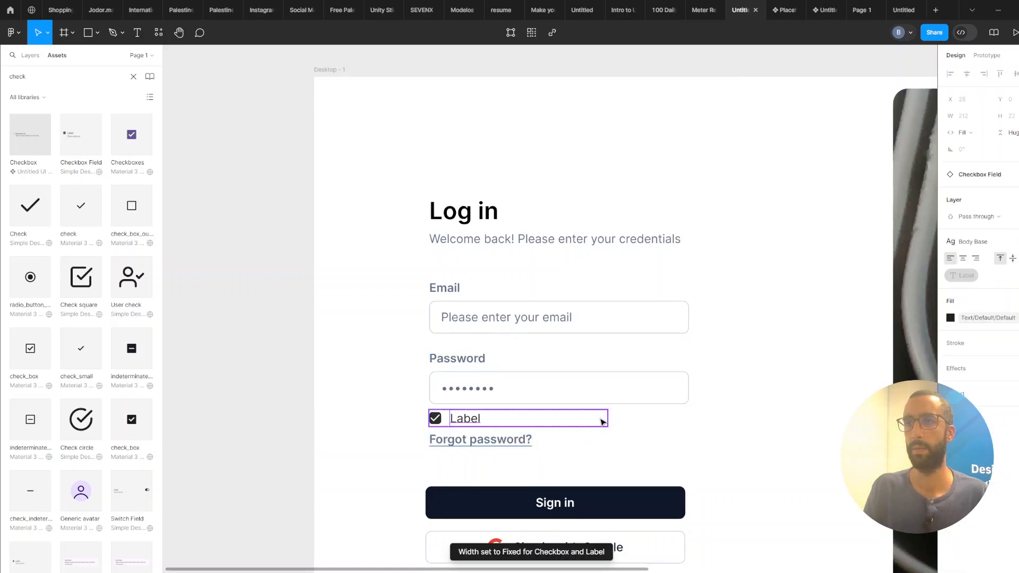
Set the checkbox field's width to Hug.
click(441, 437)
click(451, 423)
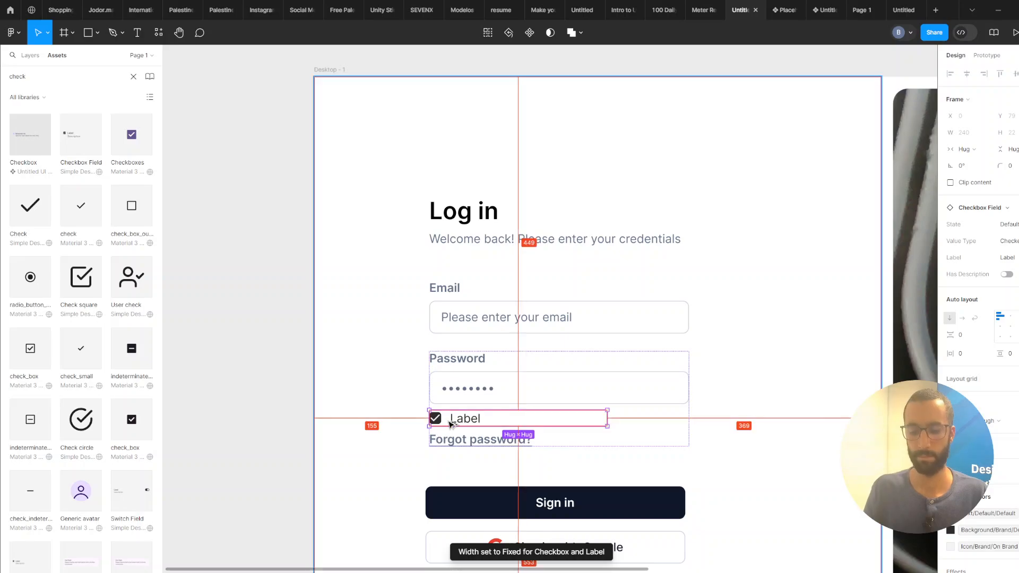
double_click(455, 424)
double_click(456, 423)
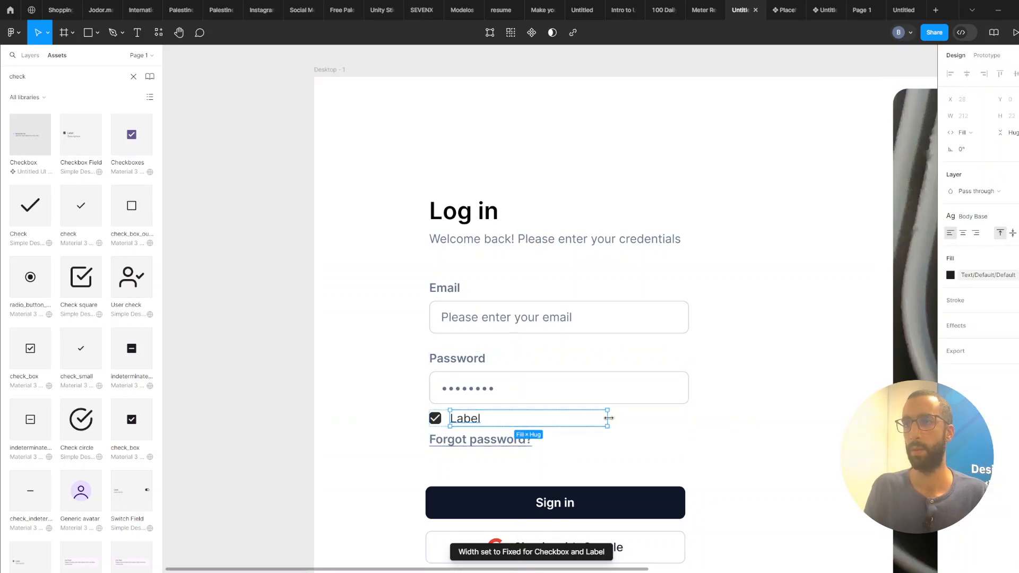
key(Escape)
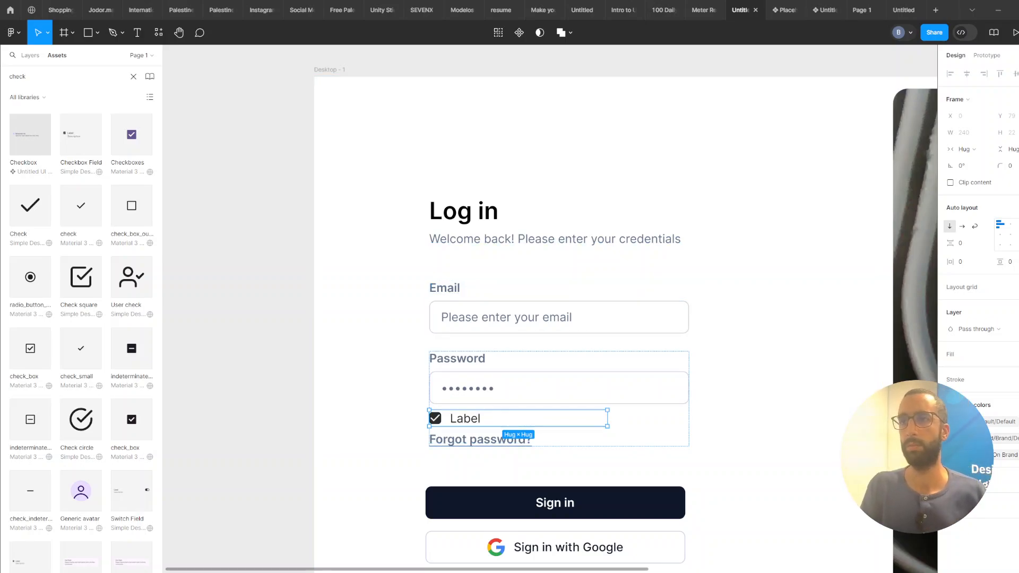
click(484, 418)
double_click(476, 419)
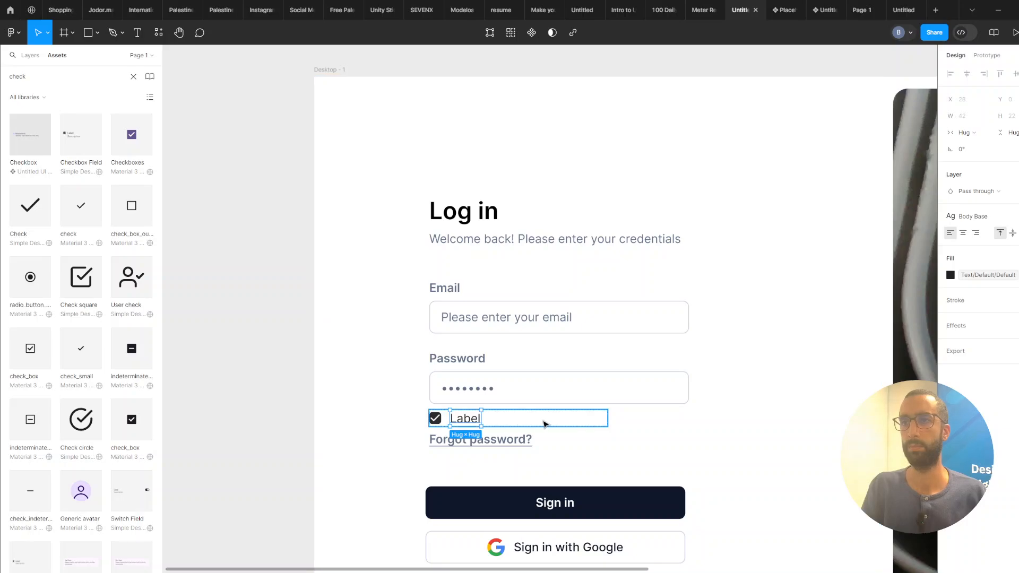
click(563, 423)
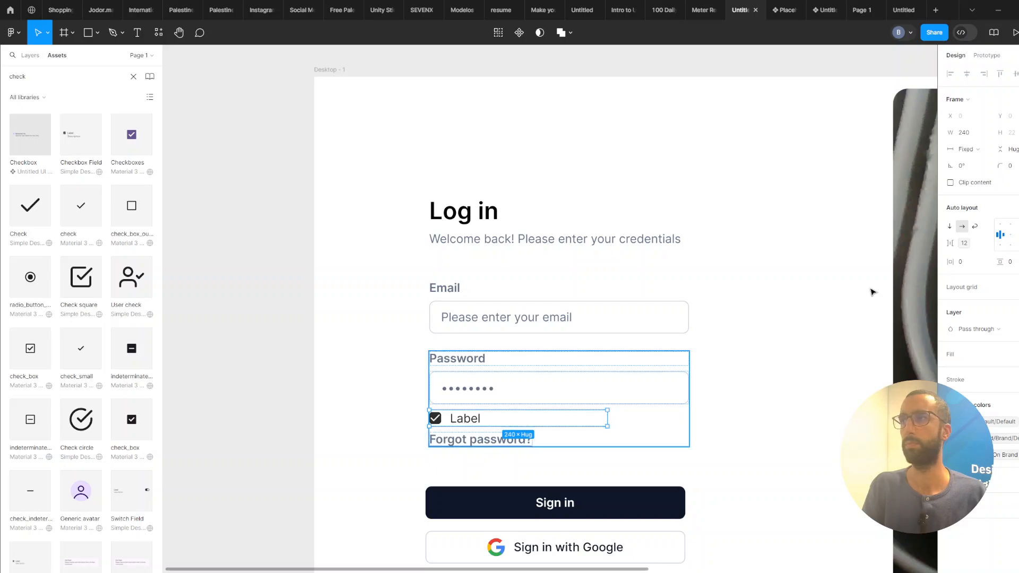
click(971, 149)
click(975, 166)
Wrap the checkbox and the Forgot password? link in a horizontal auto layout row.
click(477, 440)
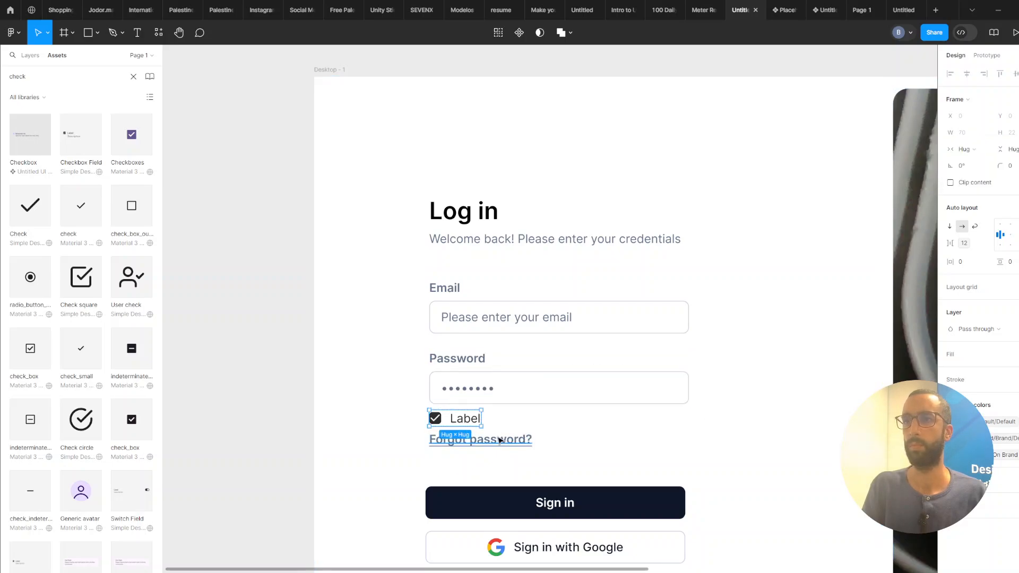
shift+click(466, 419)
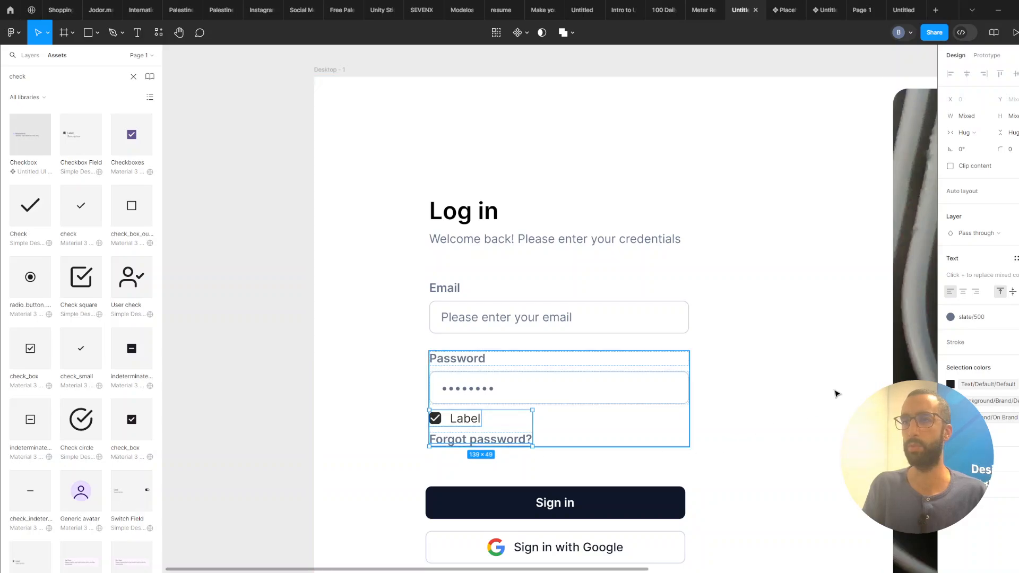
key(shift+a)
click(962, 226)
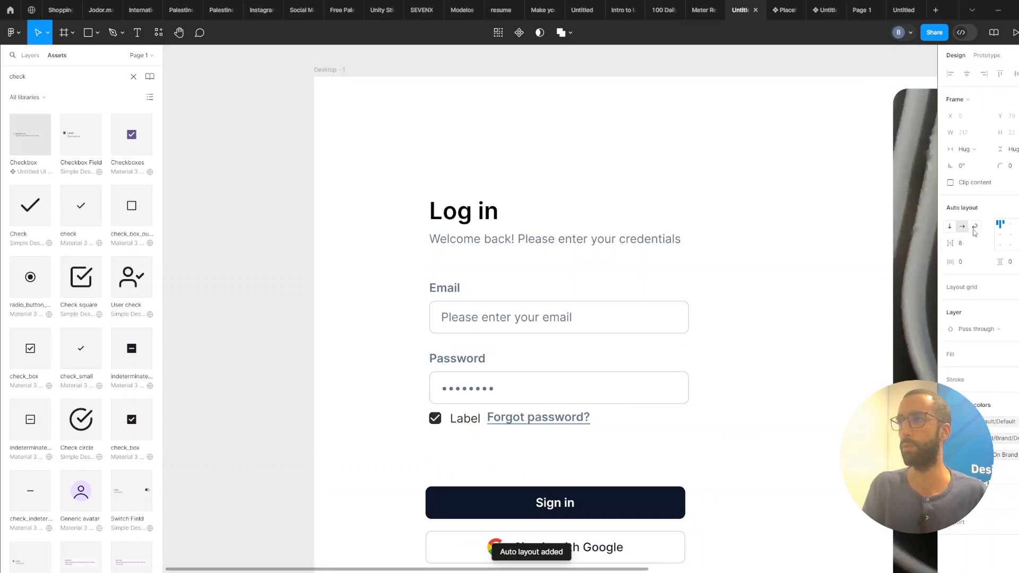
Set the row's spacing to Auto and stretch it to the full width of the form fields.
click(1016, 236)
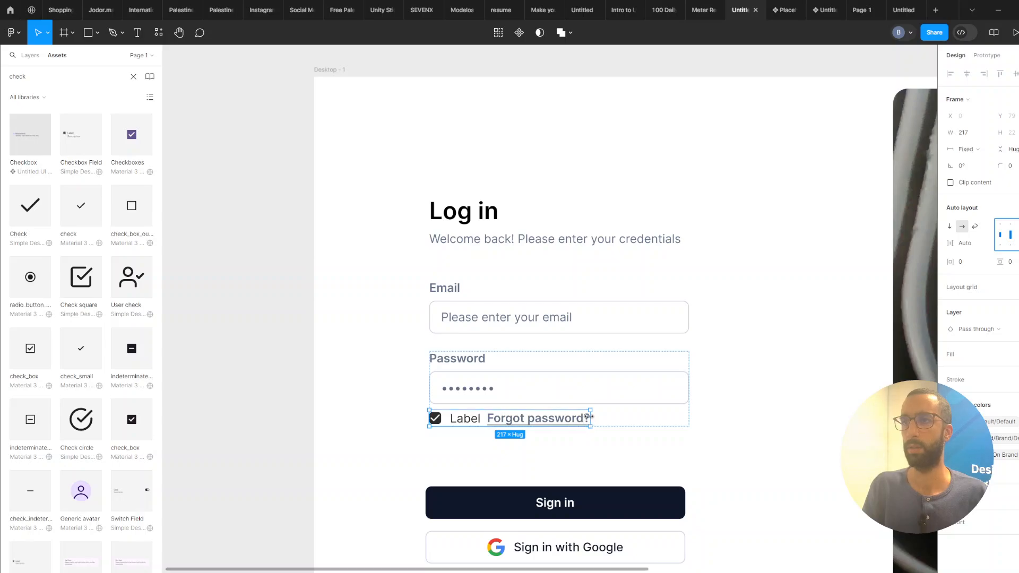
drag(589, 417, 689, 417)
click(617, 423)
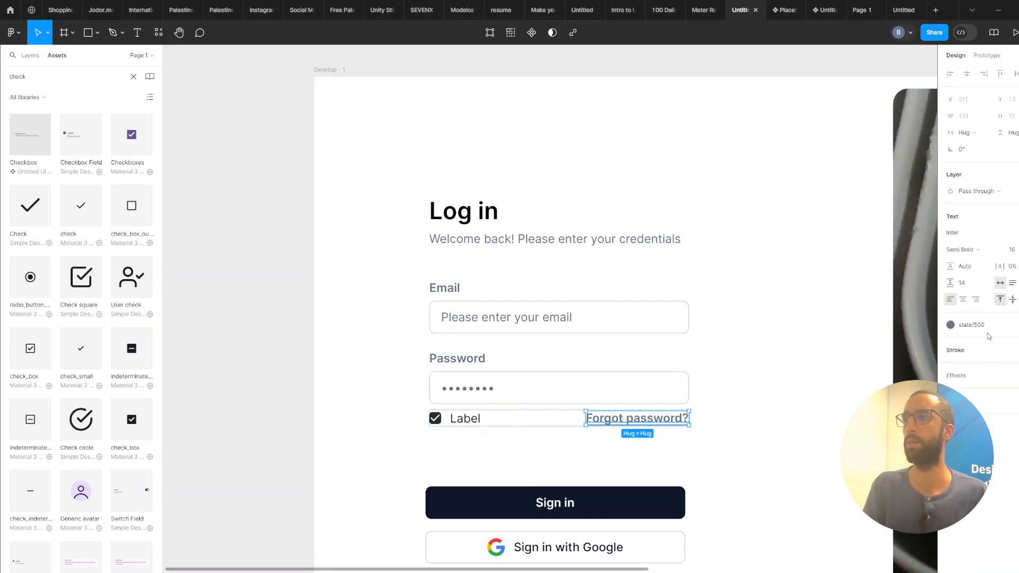
Change the Forgot password? link's text color to slate/900.
click(950, 325)
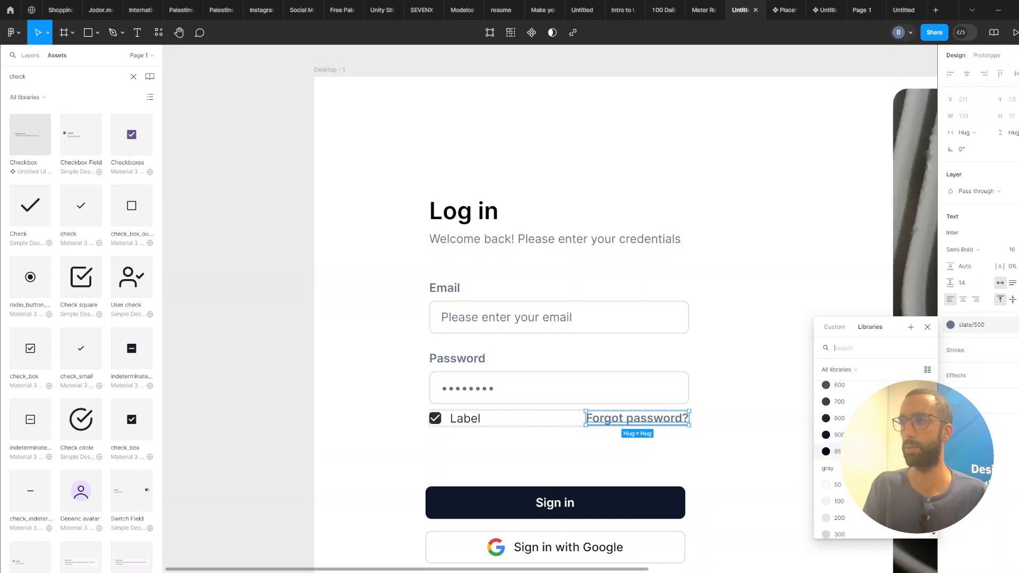
click(858, 435)
click(605, 455)
Rename the checkbox label to "Remember me".
scroll(605, 455, down, 1)
ctrl+double_click(471, 420)
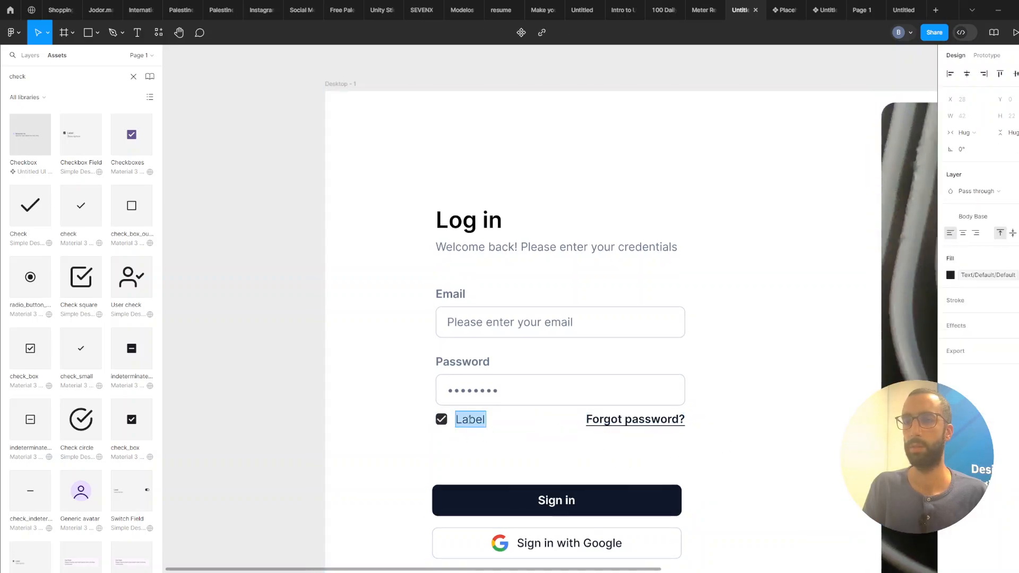
text(Remeber)
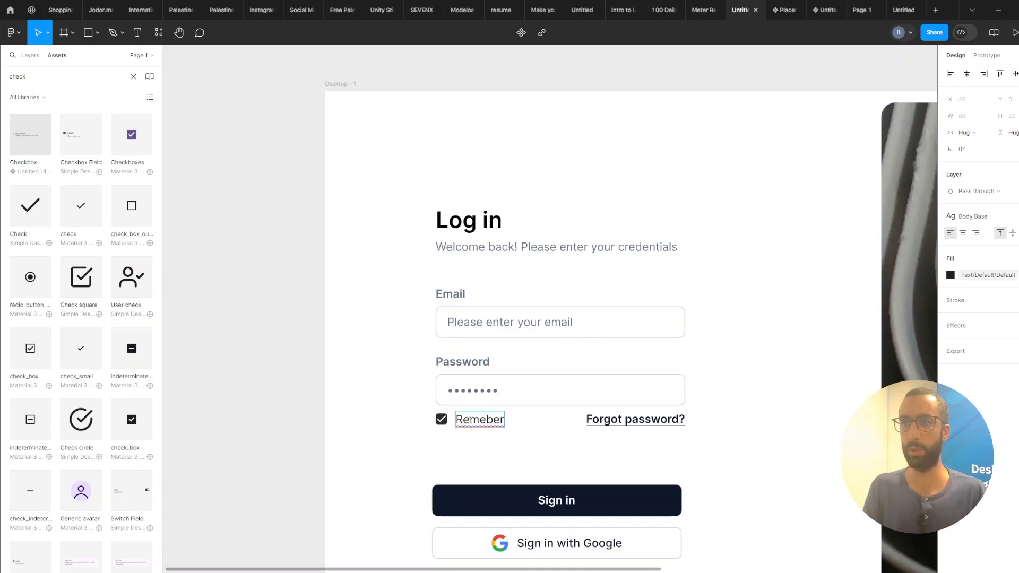
text(mber)
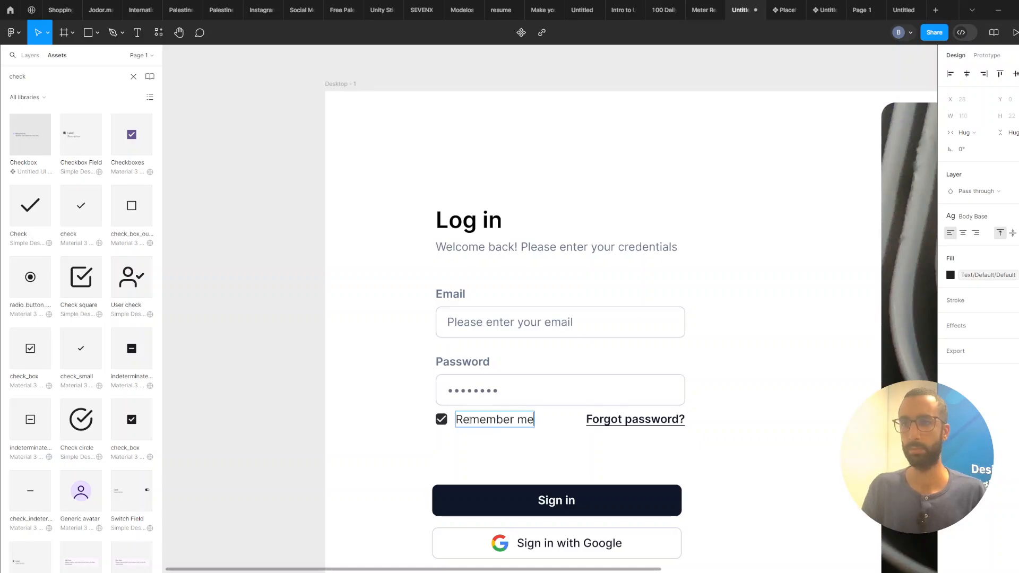
Wrap the Log in title and welcome subtitle together in an auto layout group.
click(558, 461)
scroll(552, 467, down, 2)
drag(536, 471, 527, 373)
scroll(528, 376, down, 2)
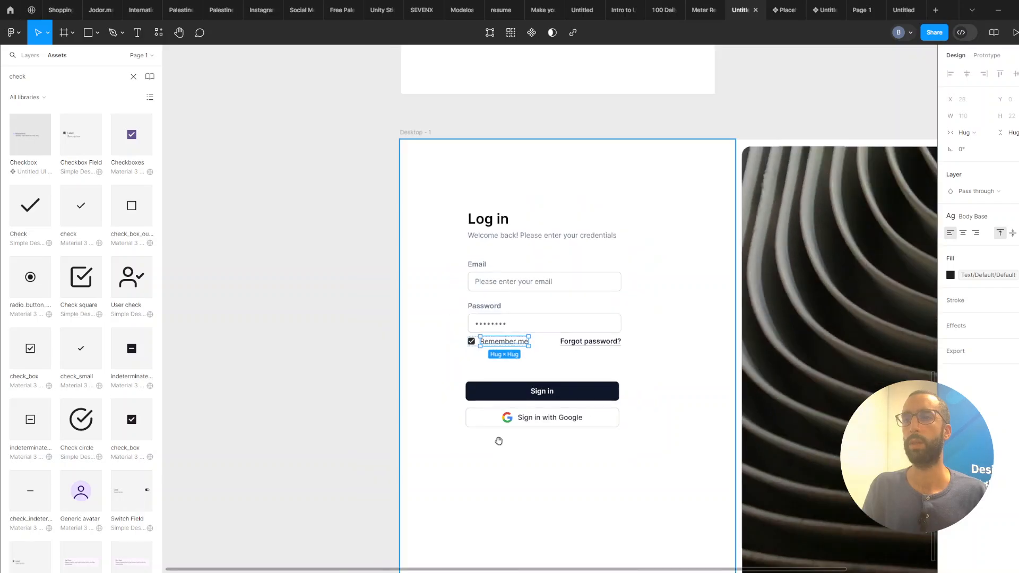
drag(499, 441, 530, 521)
scroll(549, 437, down, 2)
drag(545, 427, 499, 402)
click(521, 320)
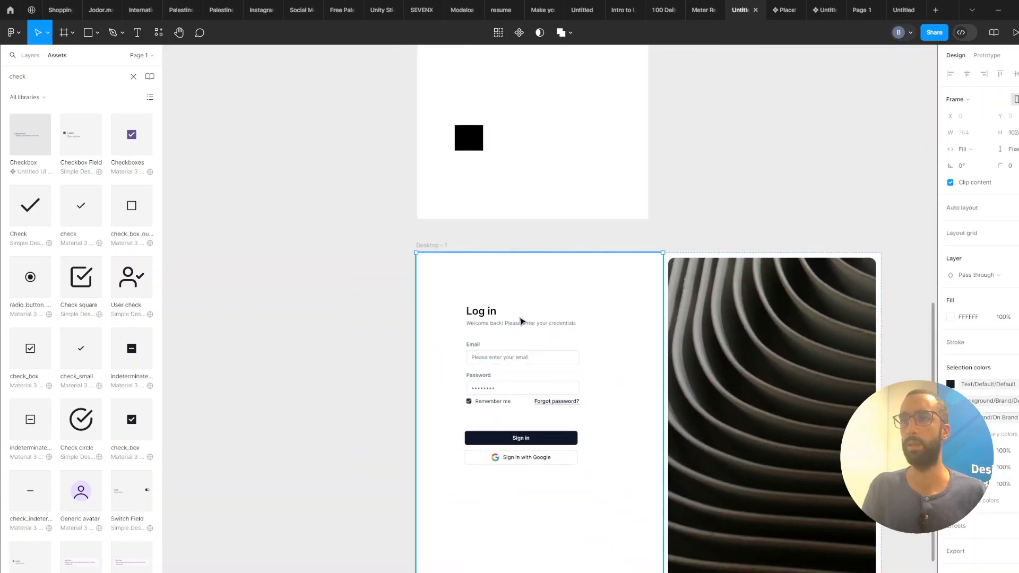
click(519, 325)
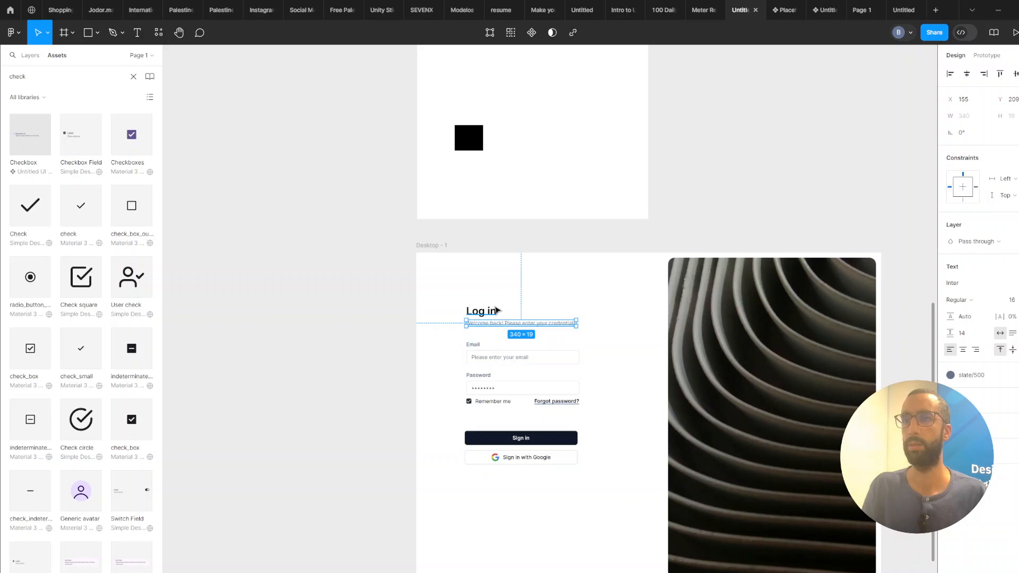
click(494, 312)
shift+click(505, 325)
key(shift+a)
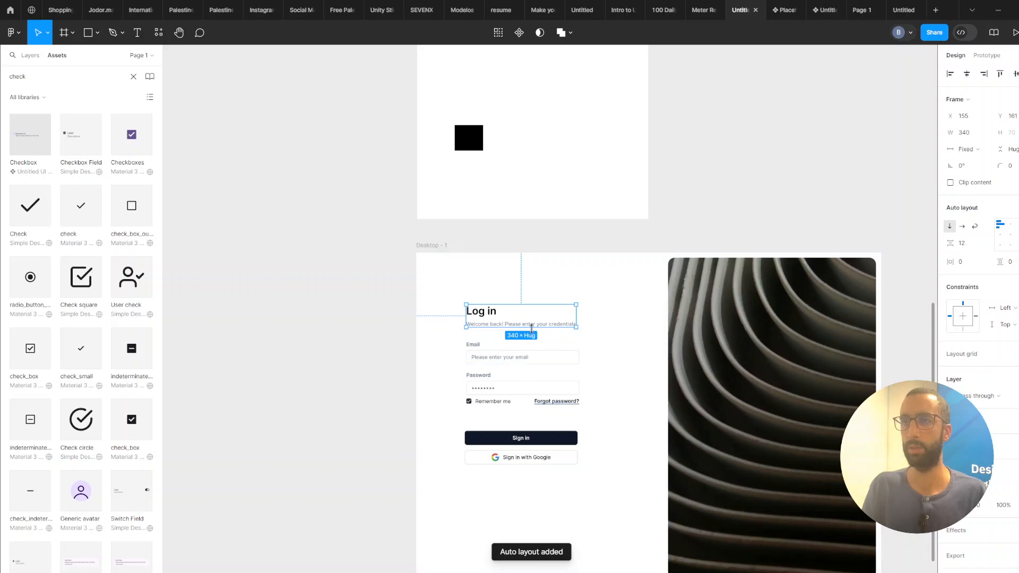
Wrap the heading group and the form fields in one vertical auto layout and set its spacing to 56.
shift+click(527, 365)
shift+click(534, 457)
key(shift+a)
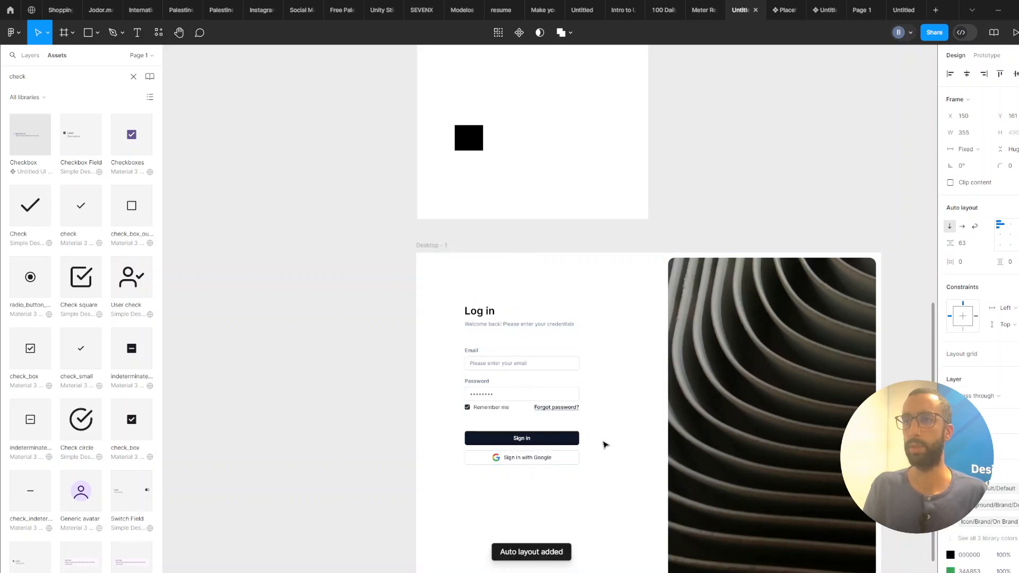
click(966, 246)
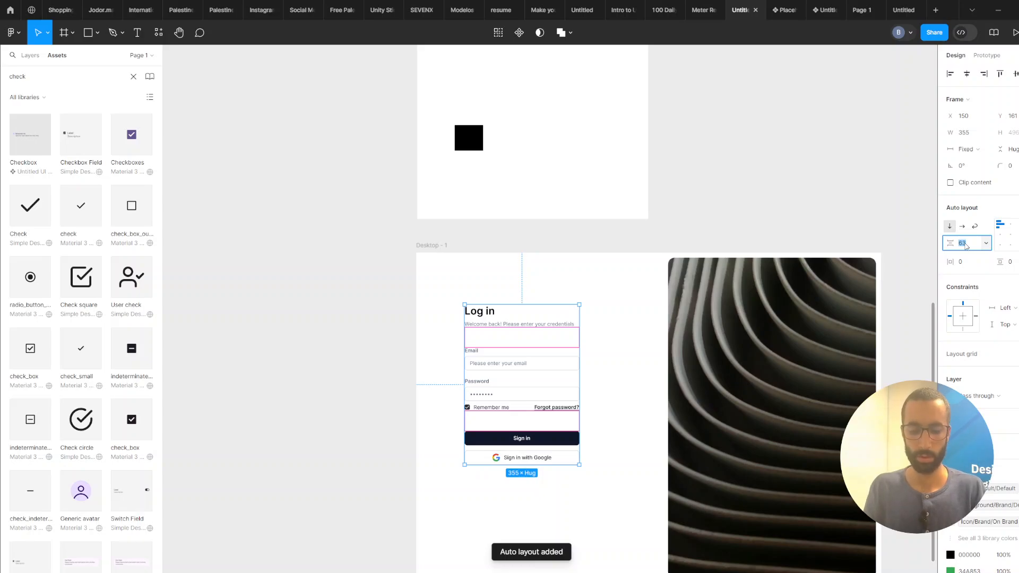
text(50)
key(Return)
click(967, 245)
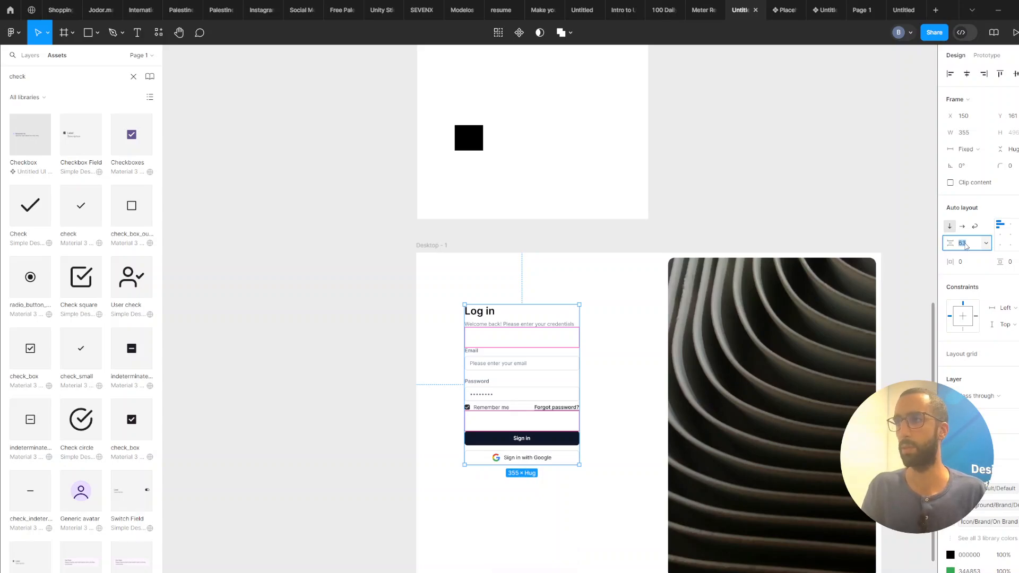
key(Return)
Center the login form horizontally and vertically within the left panel of the desktop frame.
click(559, 531)
scroll(554, 517, down, 1)
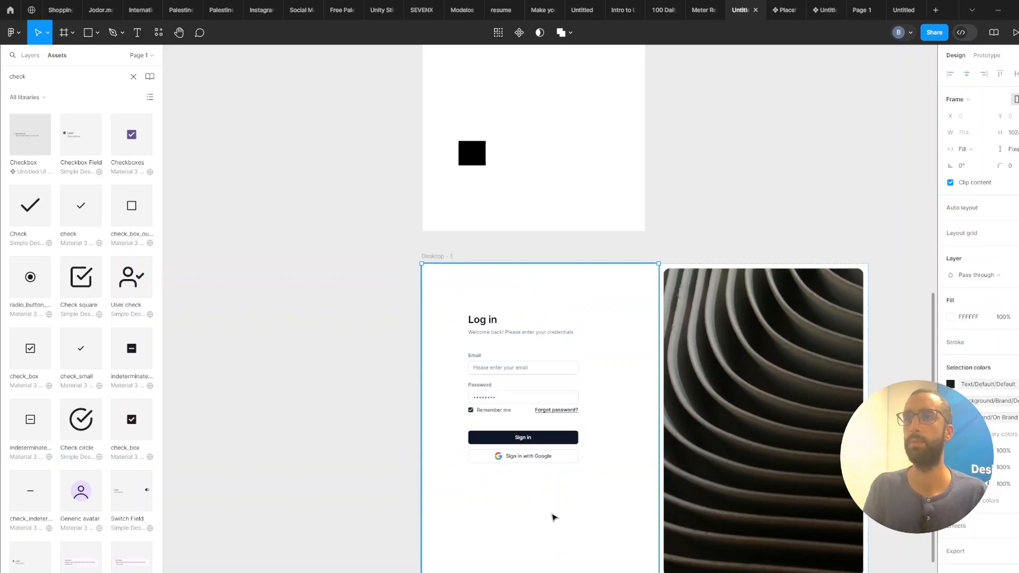
scroll(531, 515, right, 3)
scroll(462, 488, left, 3)
click(510, 407)
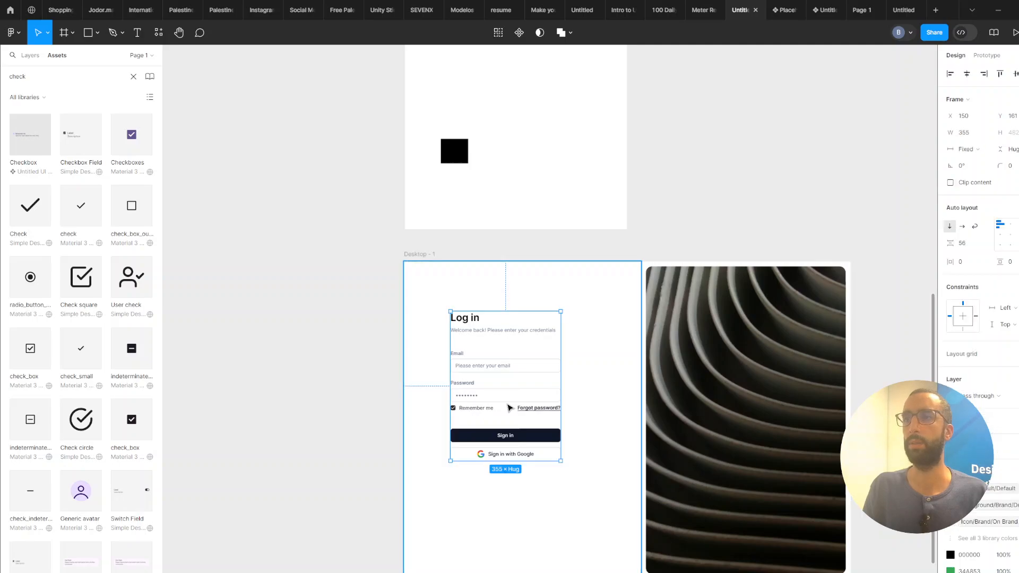
click(599, 412)
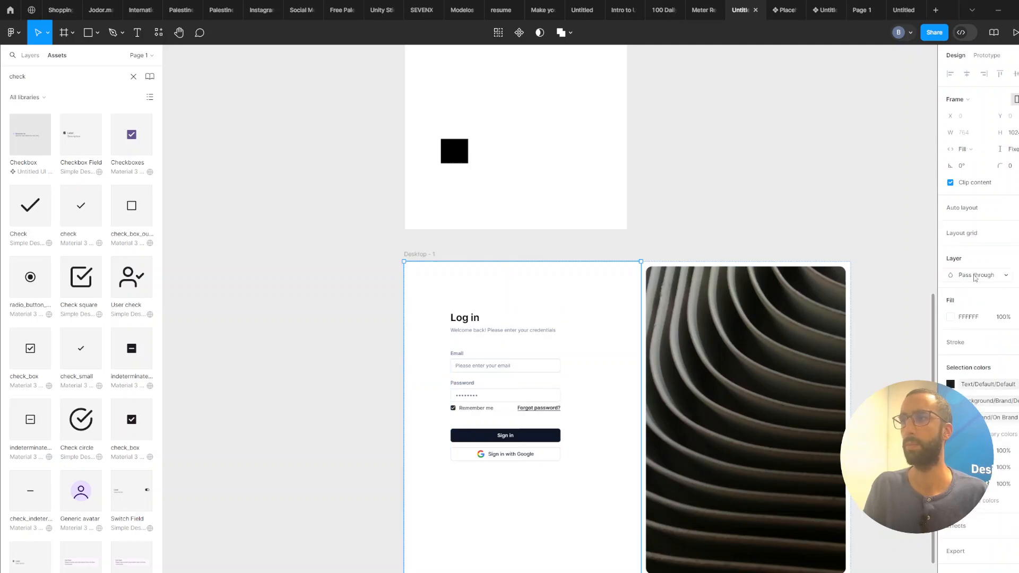
click(521, 380)
click(967, 74)
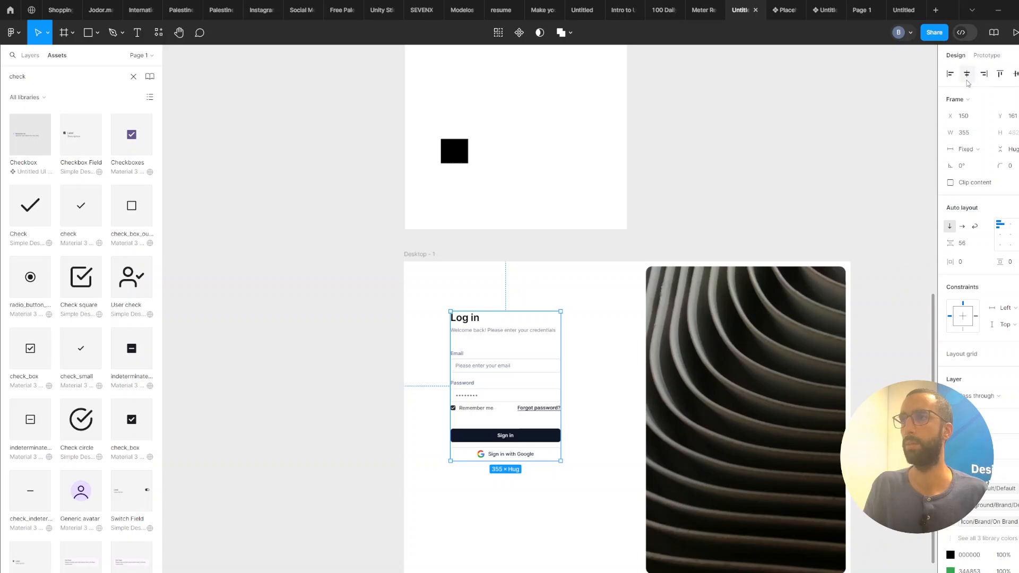
scroll(682, 223, down, 3)
scroll(683, 262, up, 2)
drag(549, 406, 550, 413)
click(1017, 74)
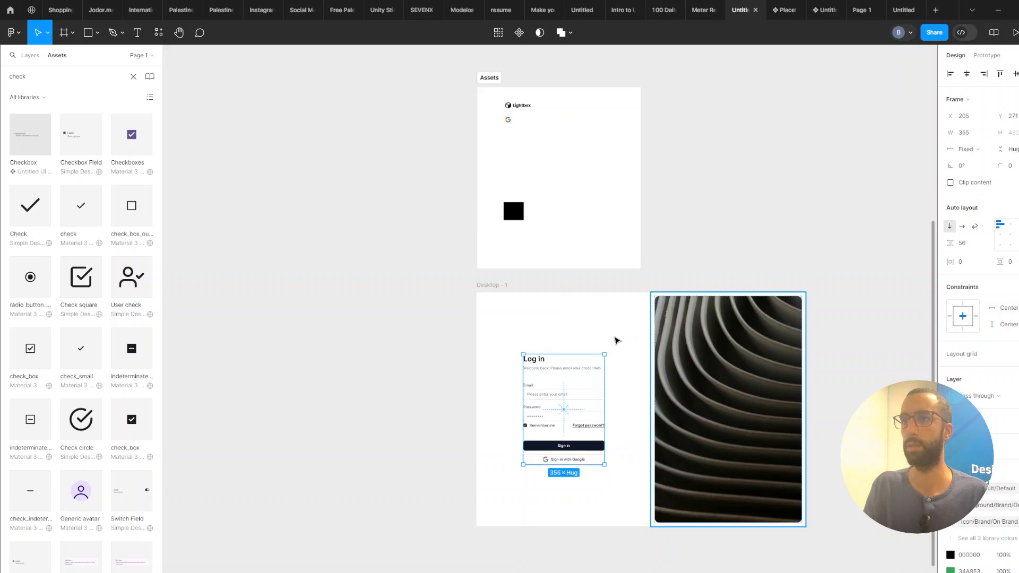
click(652, 306)
scroll(653, 305, up, 1)
click(559, 422)
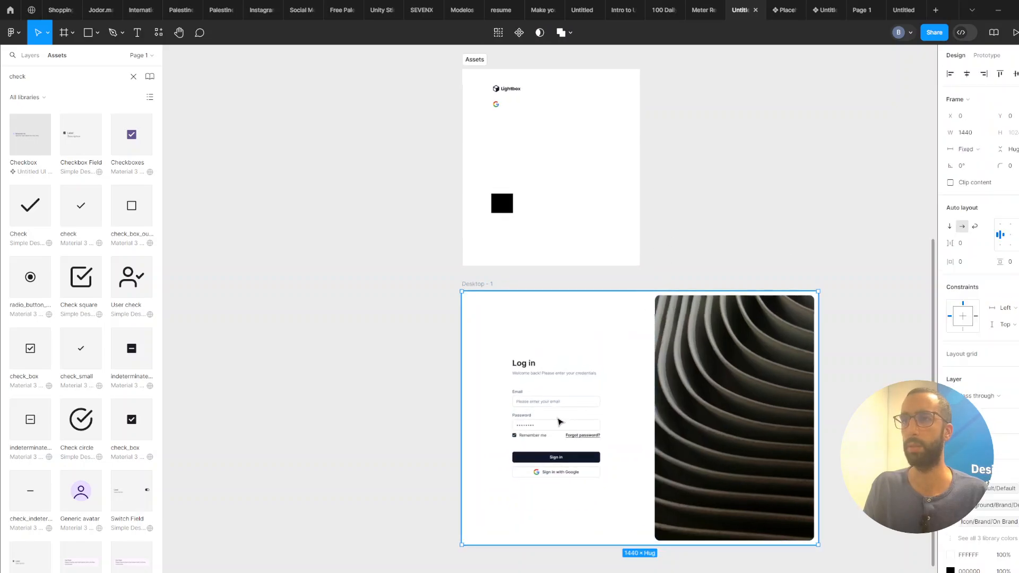
click(560, 421)
click(560, 423)
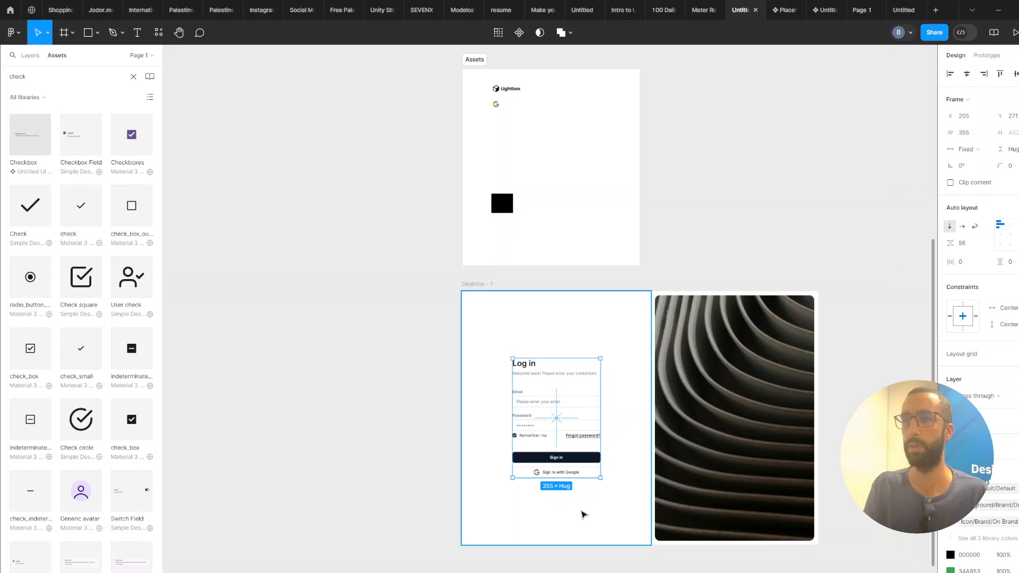
drag(575, 457, 575, 451)
scroll(696, 239, up, 1)
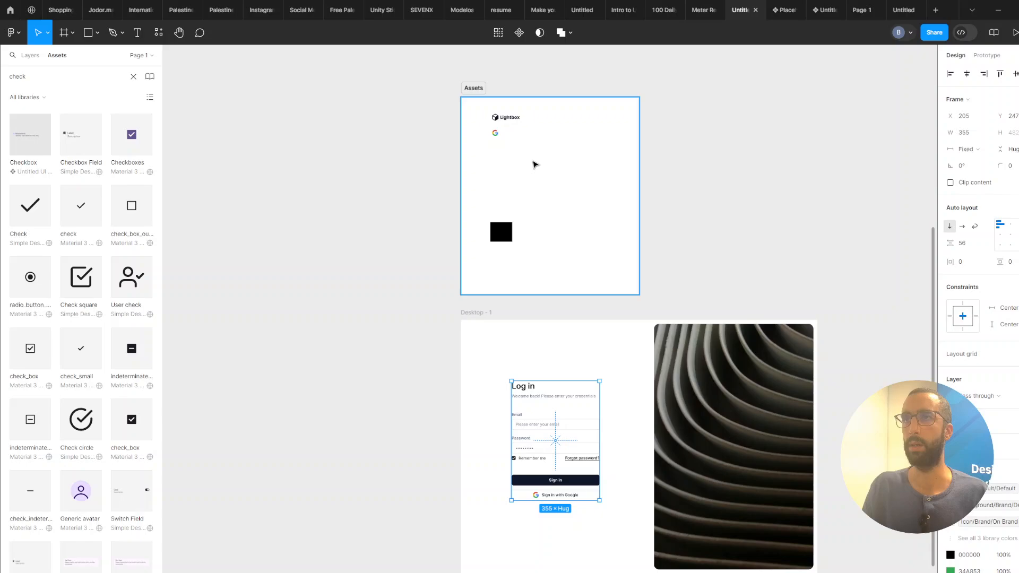
Copy the Lightbox logo from the Assets frame into the top-left corner of the desktop frame.
click(508, 118)
drag(488, 357, 482, 328)
click(563, 276)
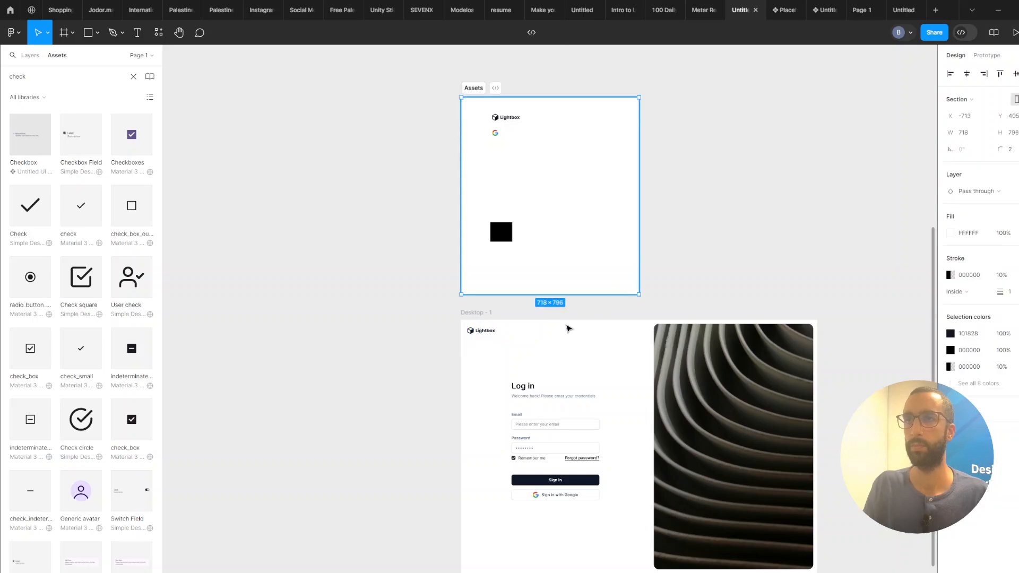
click(487, 334)
click(487, 335)
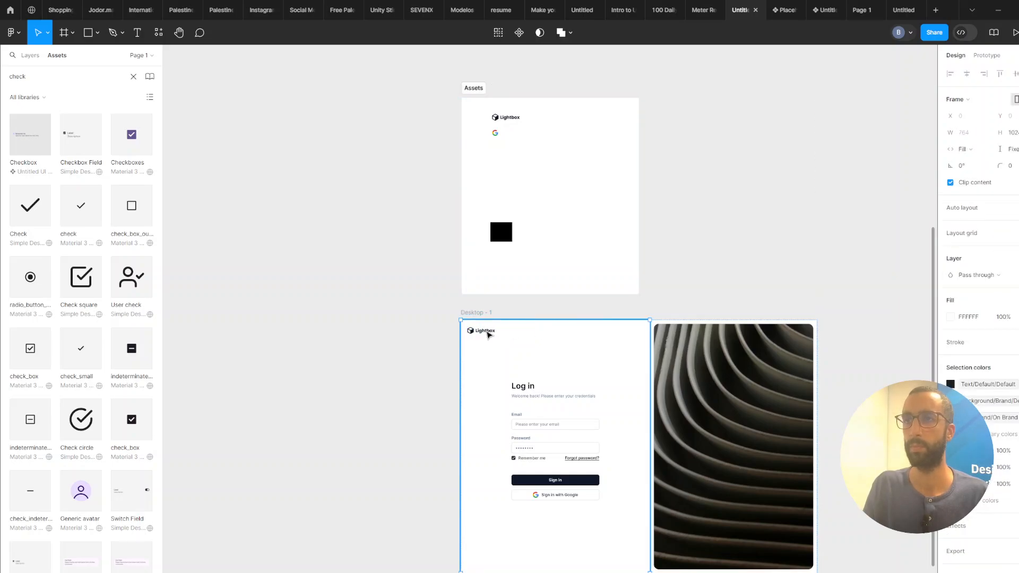
click(487, 334)
Position the logo 40 px from the desktop frame's top and left edges.
key(alt)
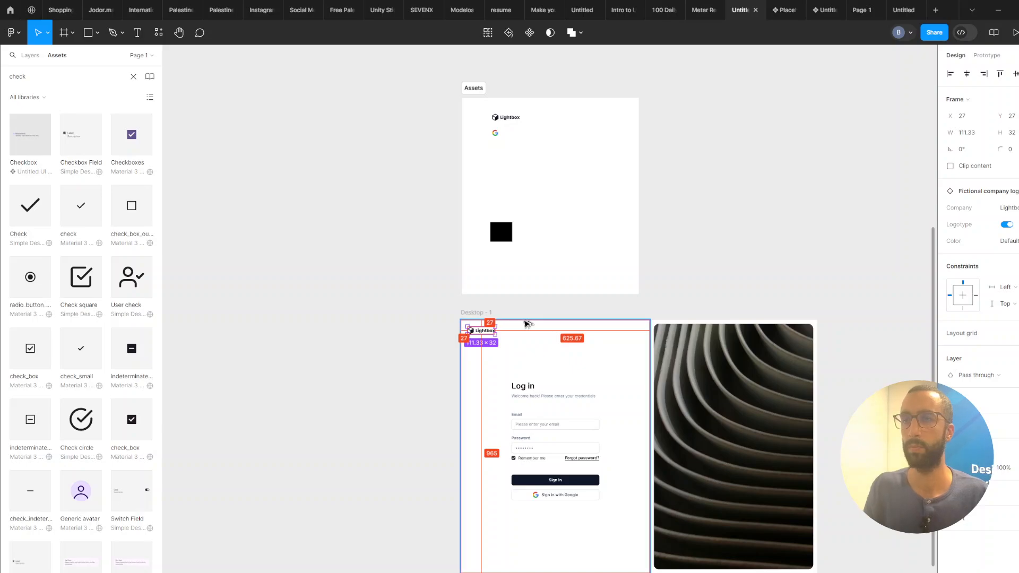
key(alt+shift+Down)
key(alt+Right)
key(alt+Down)
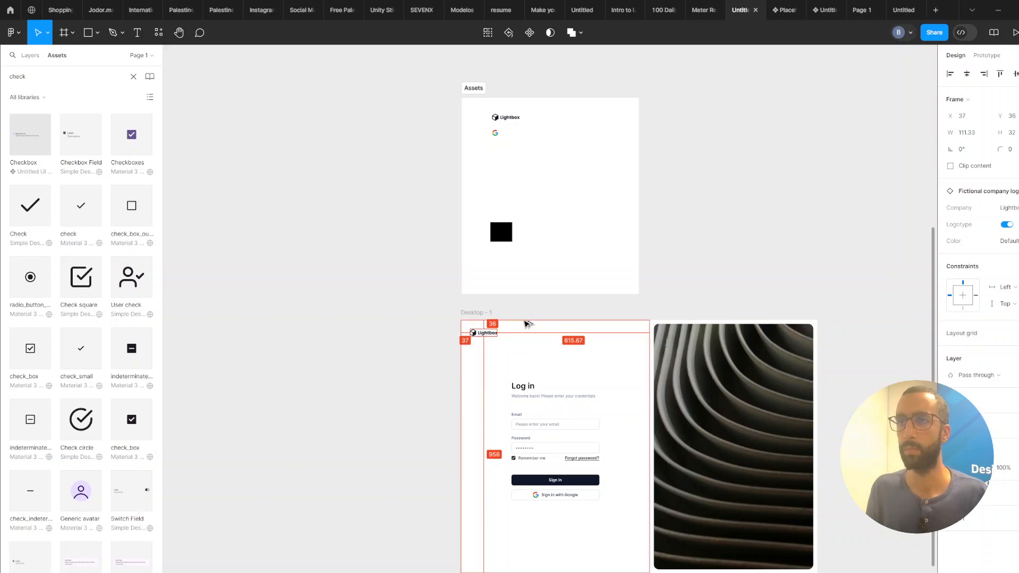
key(alt+Down)
key(alt+Right)
key(alt+Right)
key(alt+Right)
key(alt+Down)
key(alt+Right)
key(alt+Down)
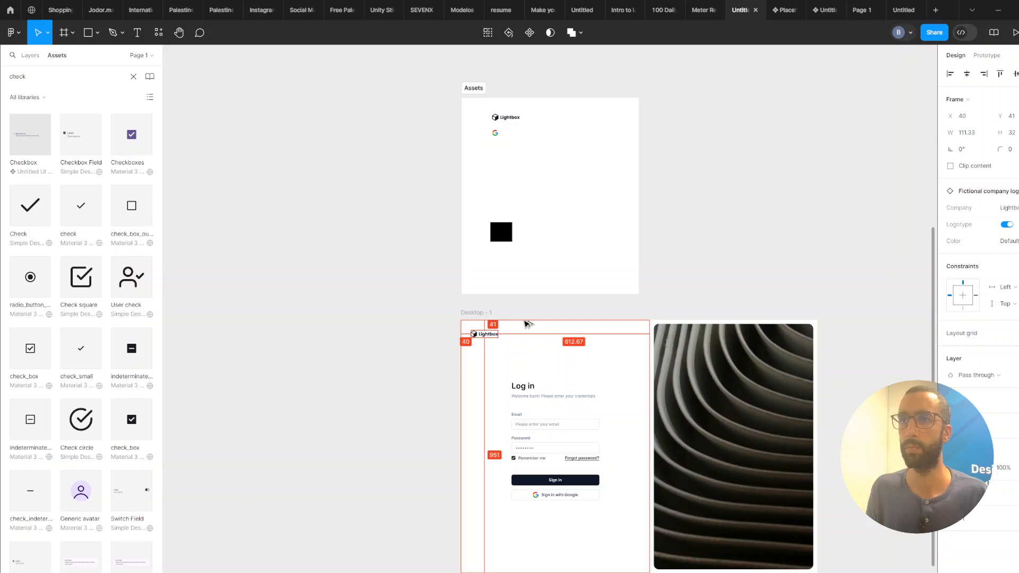
key(alt+Up)
Copy the © Lightbox UI 2024 footer text from the reference design into the desktop frame's bottom-left corner.
scroll(517, 329, up, 3)
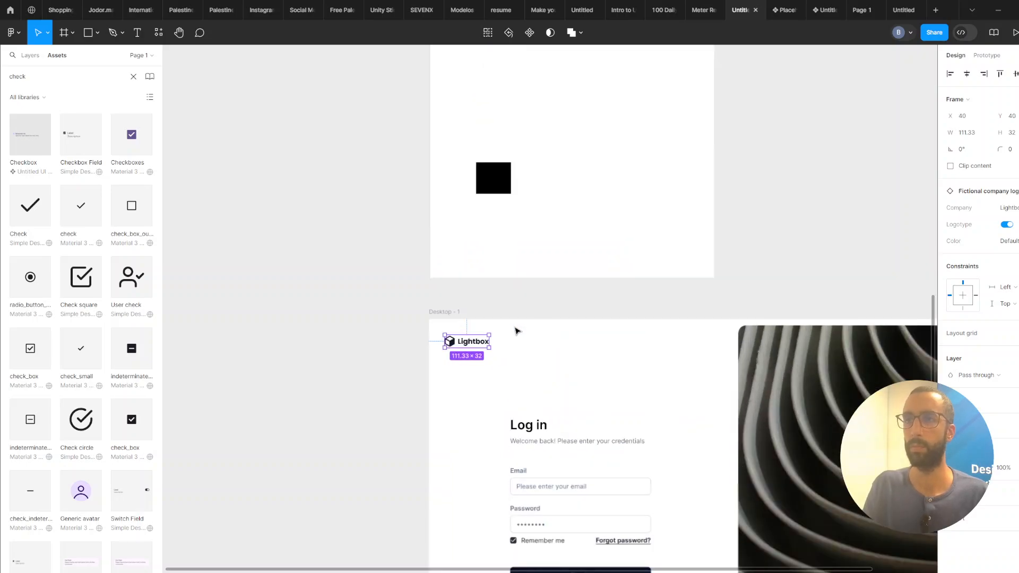
scroll(582, 446, up, 6)
scroll(582, 446, up, 3)
click(478, 275)
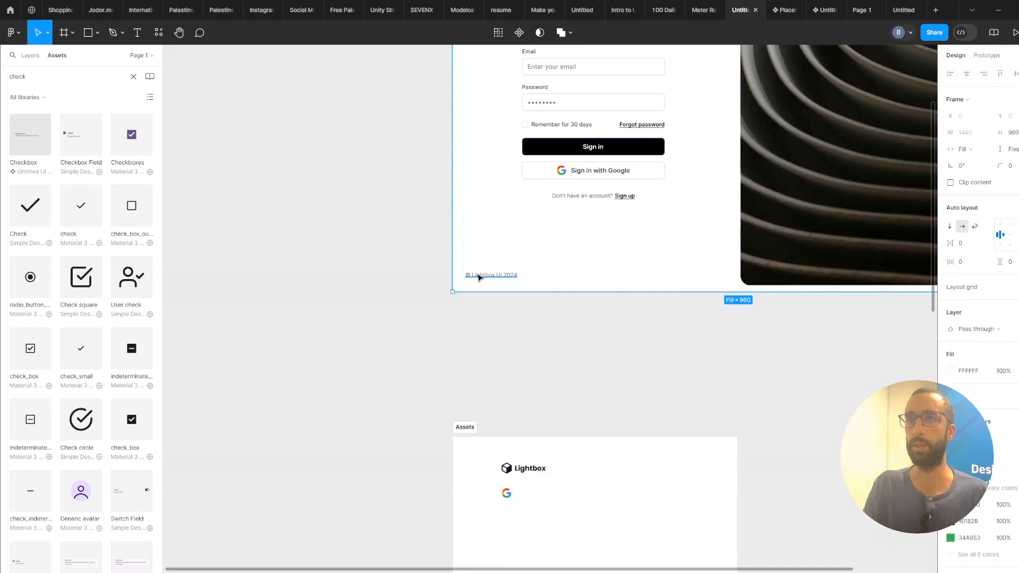
click(478, 276)
drag(489, 279, 516, 541)
scroll(582, 509, down, 3)
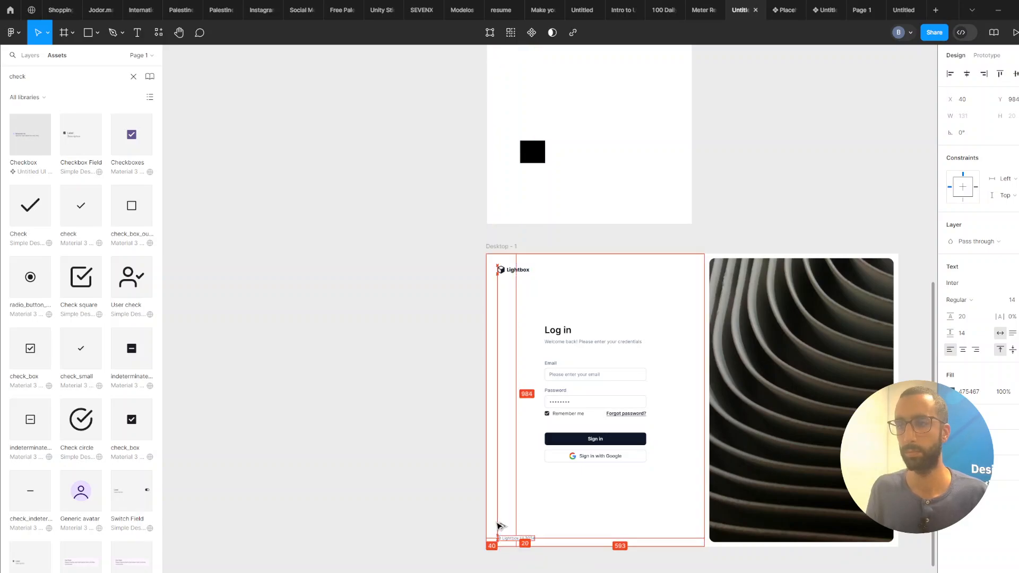
Nudge the footer text up so it sits 40 px from the frame's bottom edge.
key(Up)
key(Up)
key(Up)
key(Up)
key(Up)
key(Up)
key(Up)
key(Up)
key(Up)
key(Up)
key(Up)
key(Up)
key(Up)
key(Up)
key(Up)
key(Up)
key(Up)
key(Up)
key(Up)
key(Up)
key(Up)
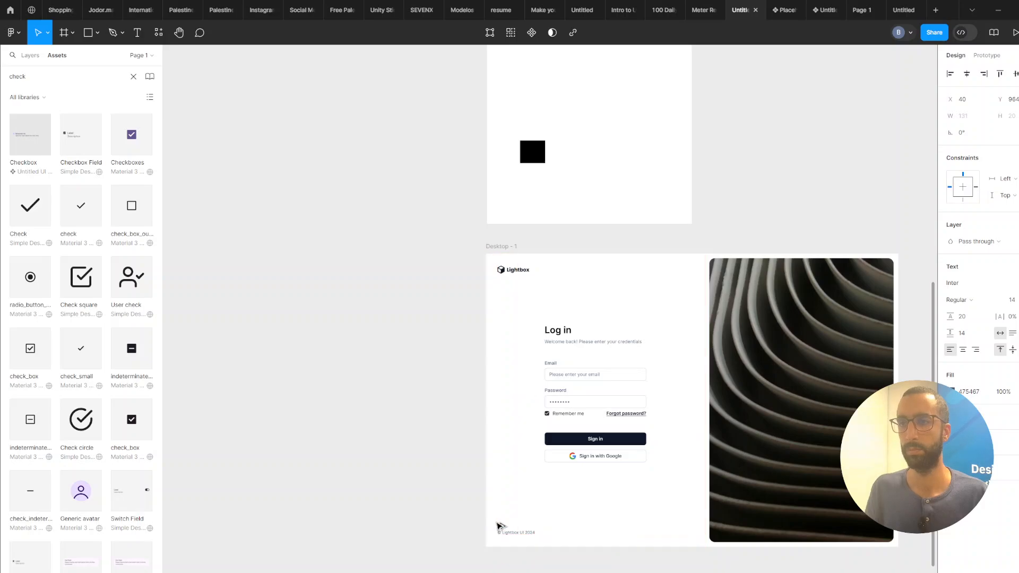
drag(494, 319, 459, 419)
scroll(539, 397, up, 3)
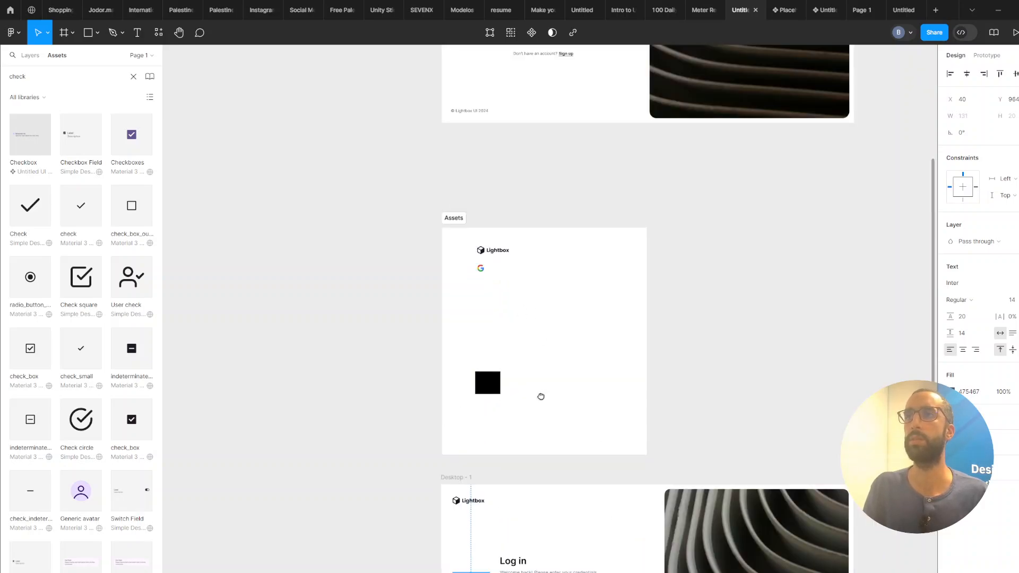
scroll(564, 346, down, 5)
scroll(548, 472, up, 3)
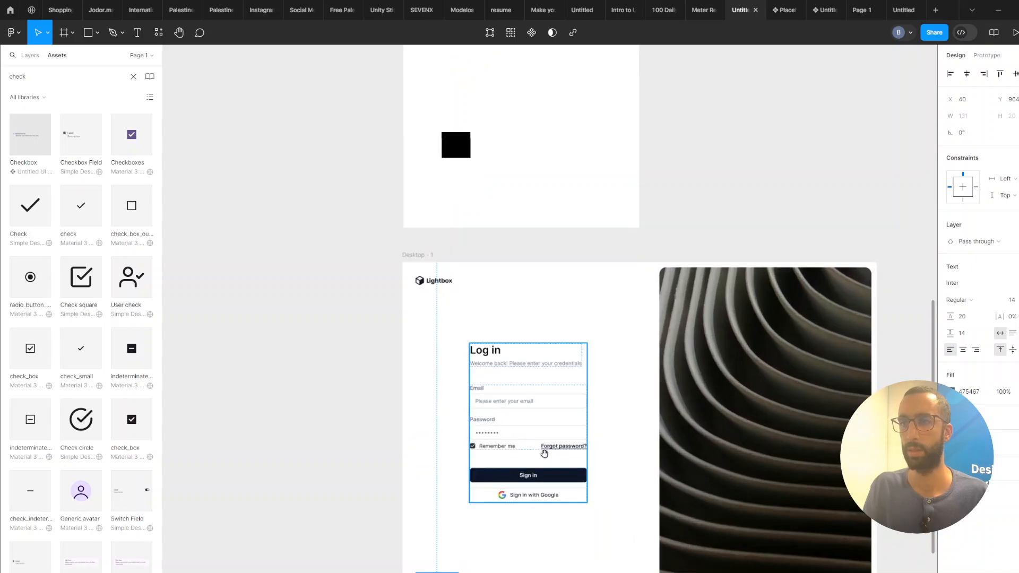
Duplicate the Forgot password? link into the form below the Sign in button and center-align the form's items.
click(580, 420)
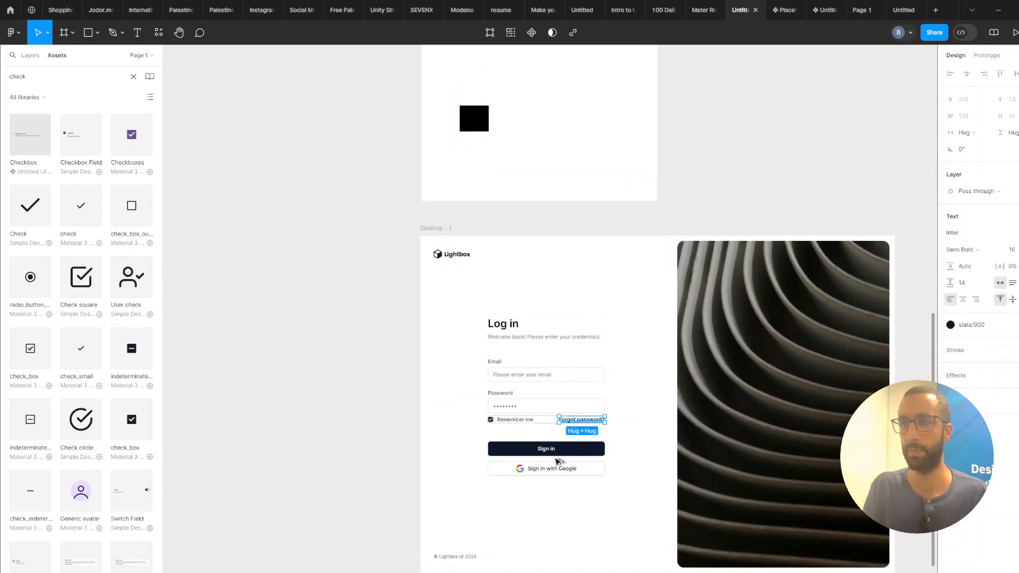
drag(559, 462, 553, 458)
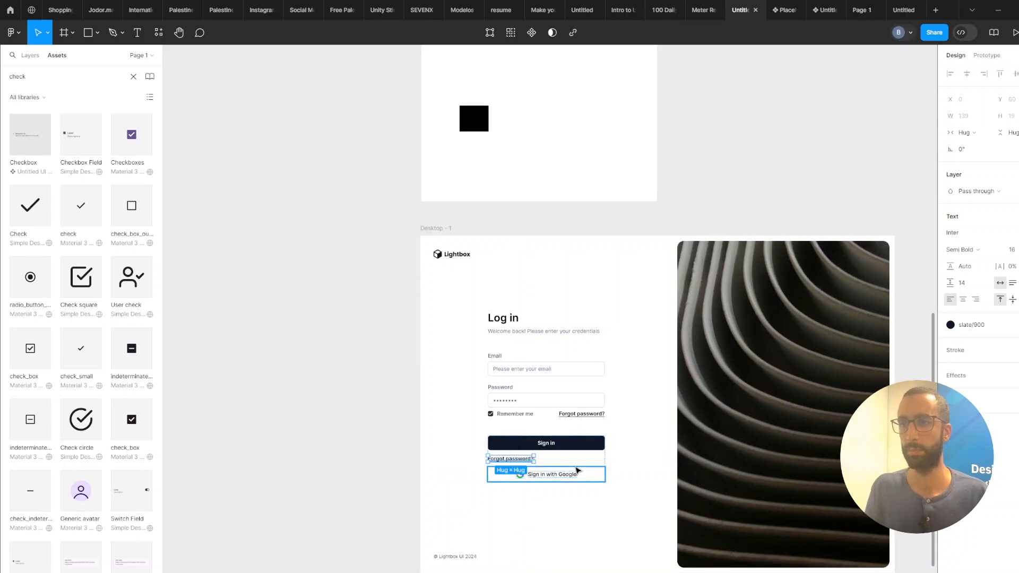
key(shift+Return)
click(1011, 235)
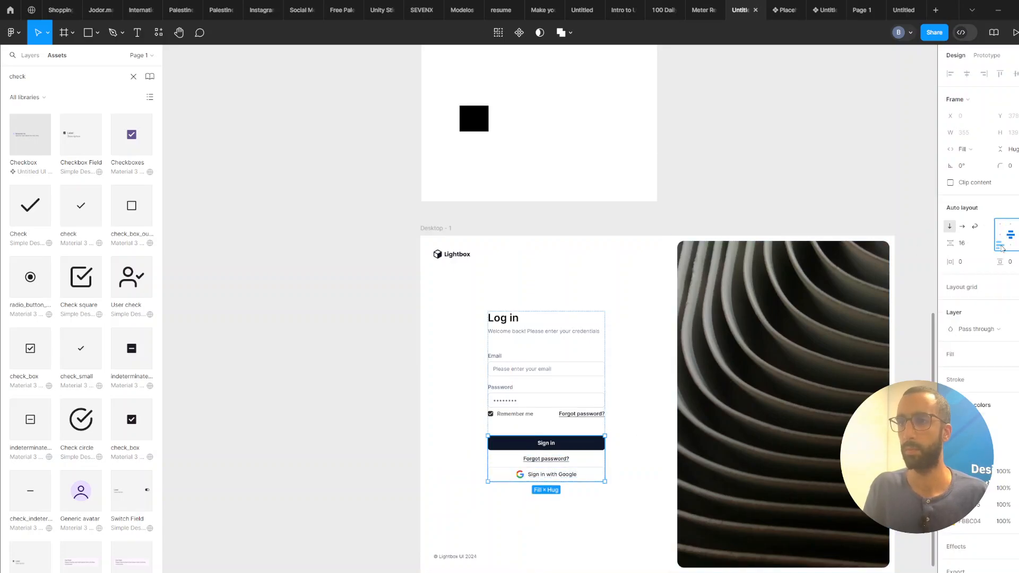
Move the duplicated link below the Google sign-in button and change its text to Sign up.
click(561, 460)
key(Down)
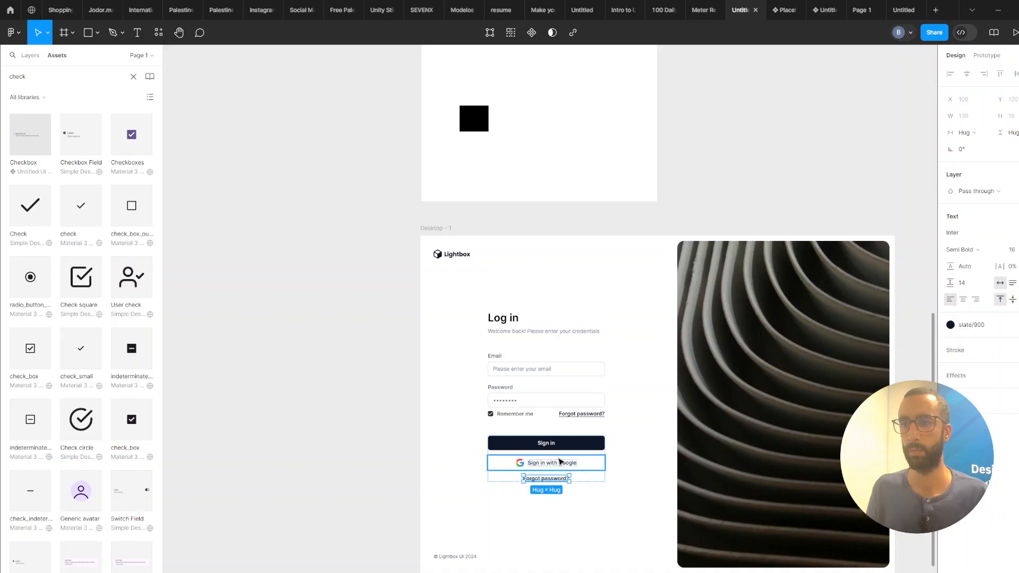
scroll(560, 461, up, 2)
key(Return)
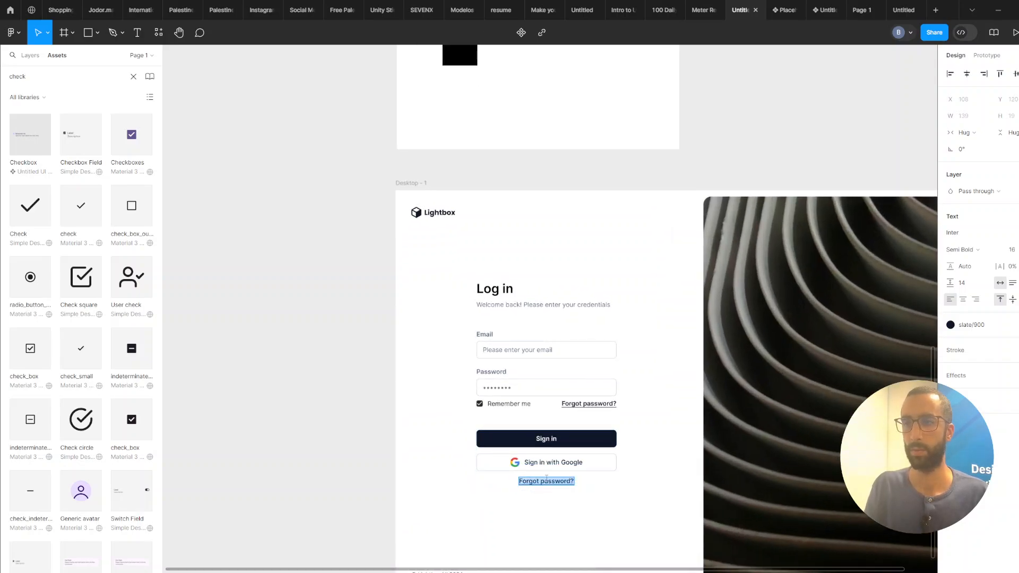
text(Sign up)
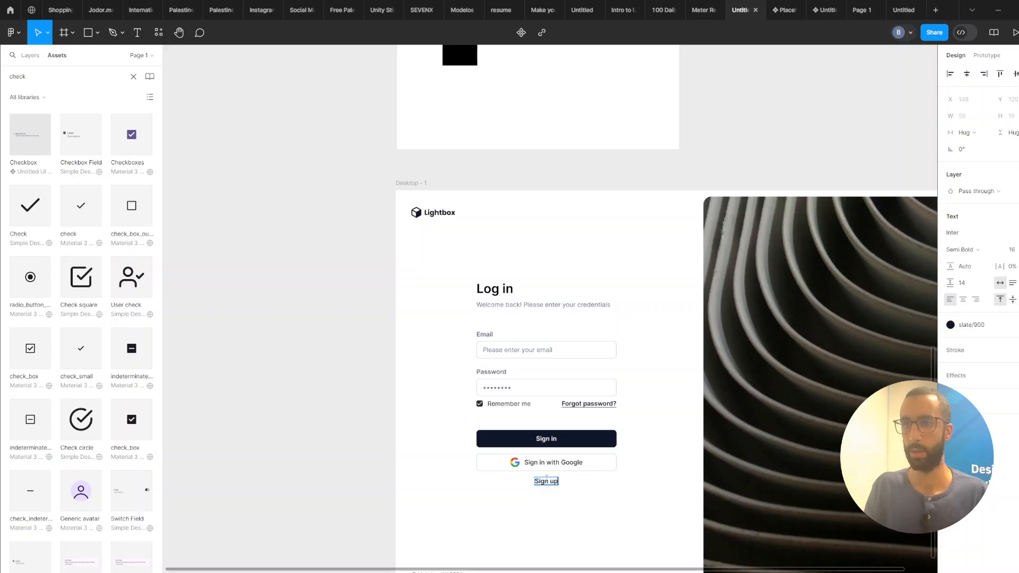
Duplicate the Sign up link, remove the copy's underline and change its text to Don't have an account?
click(523, 515)
key(ctrl+d)
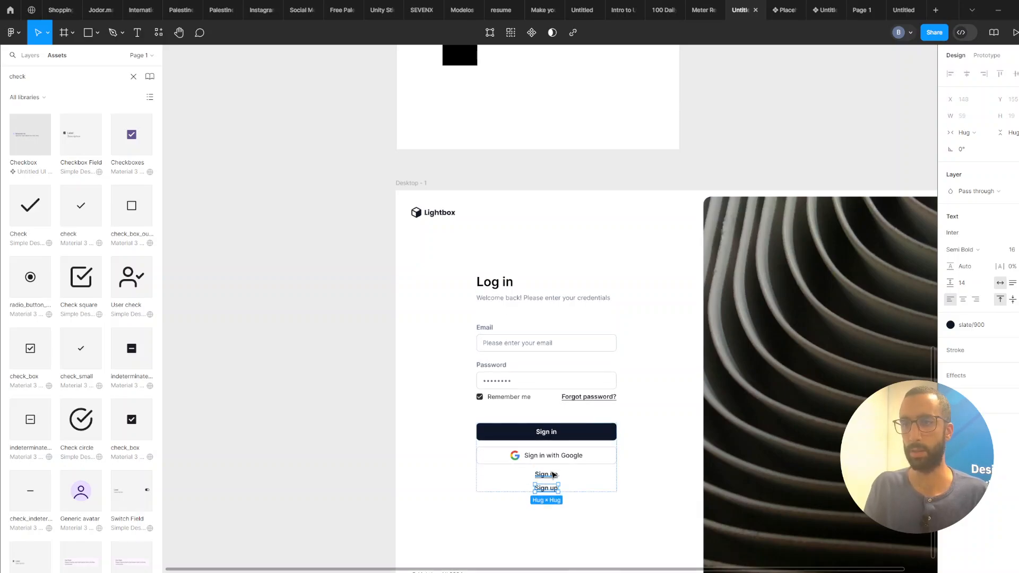
shift+click(552, 475)
click(551, 477)
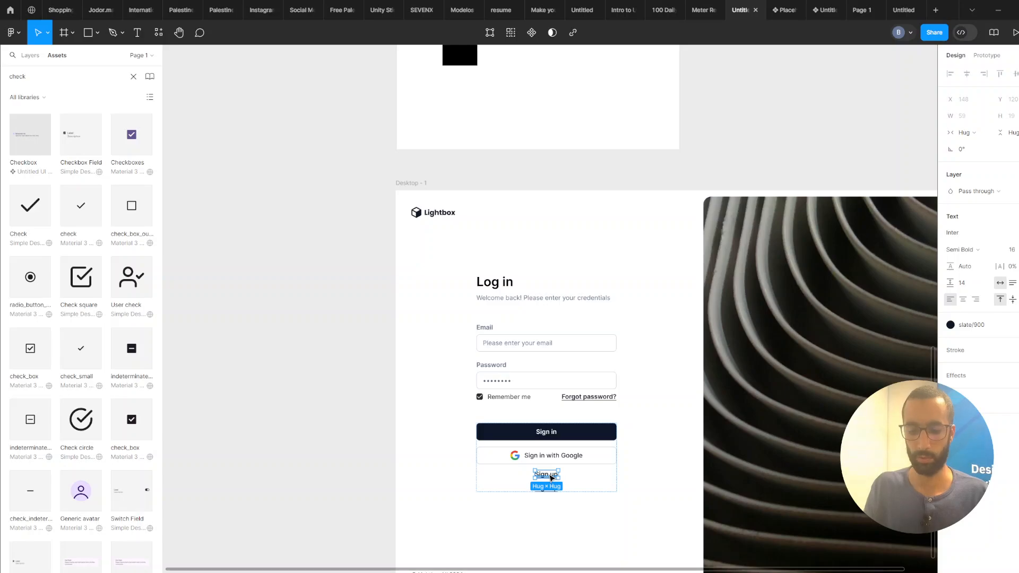
key(ctrl+u)
double_click(550, 475)
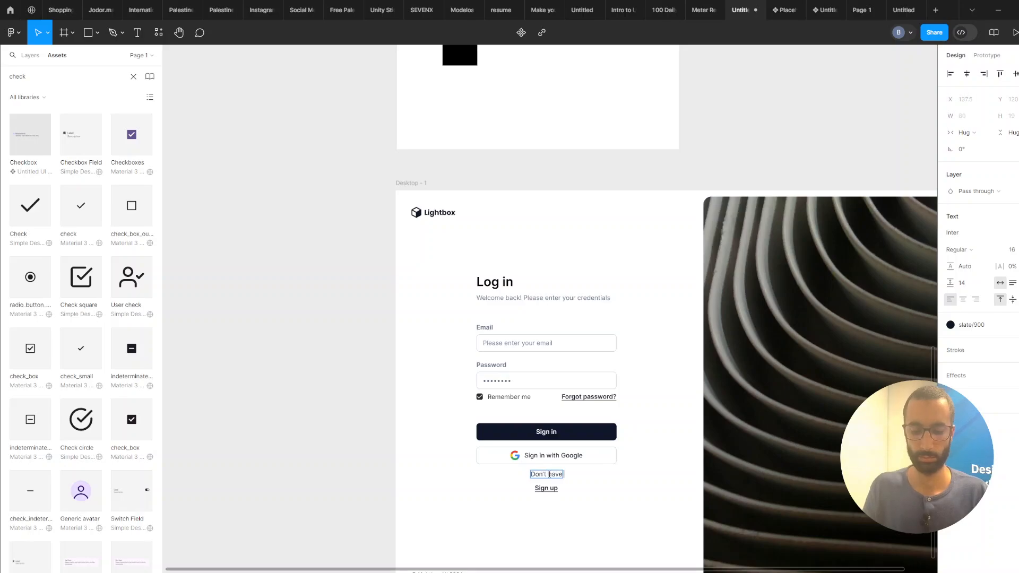
text(Don't have an account?)
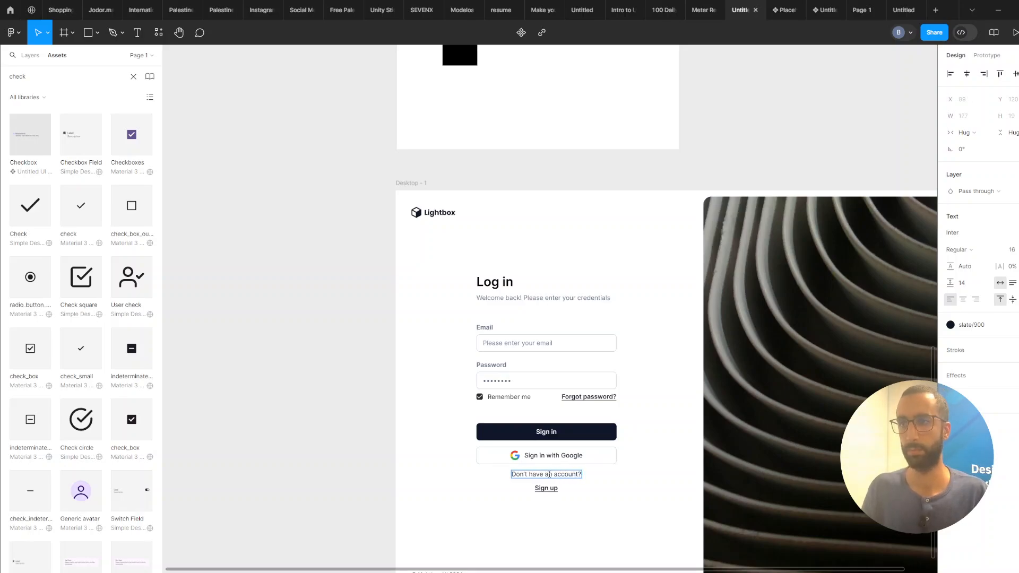
key(Escape)
Wrap both texts in a horizontal auto-layout row with an 8 px gap.
shift+click(552, 487)
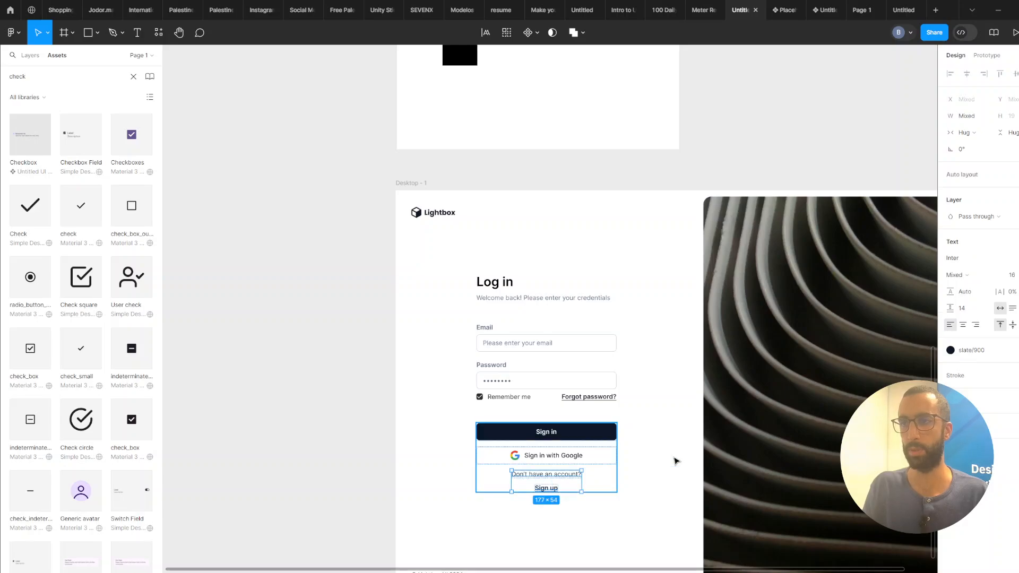
key(shift+a)
click(963, 227)
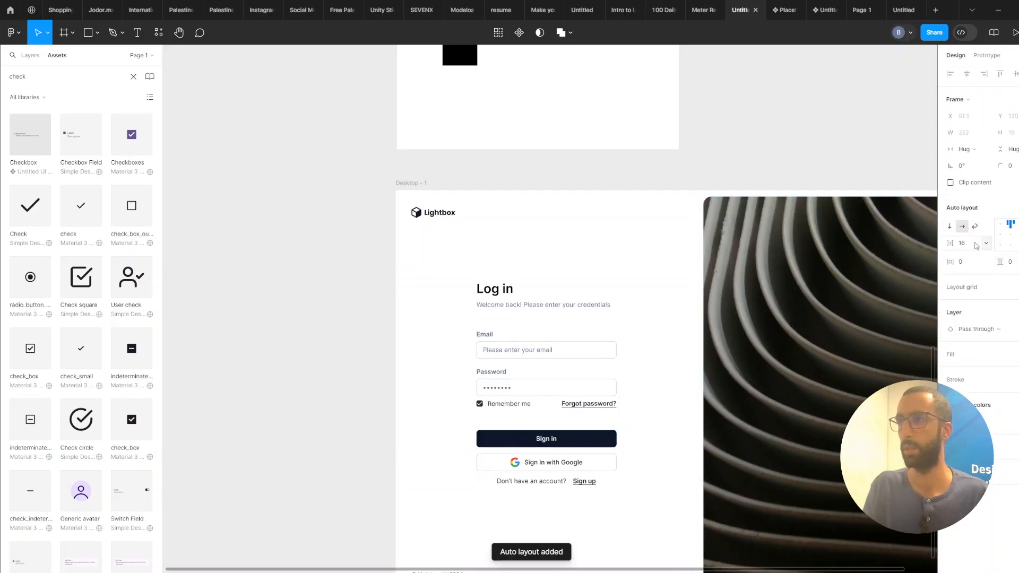
click(976, 244)
text(8)
key(Return)
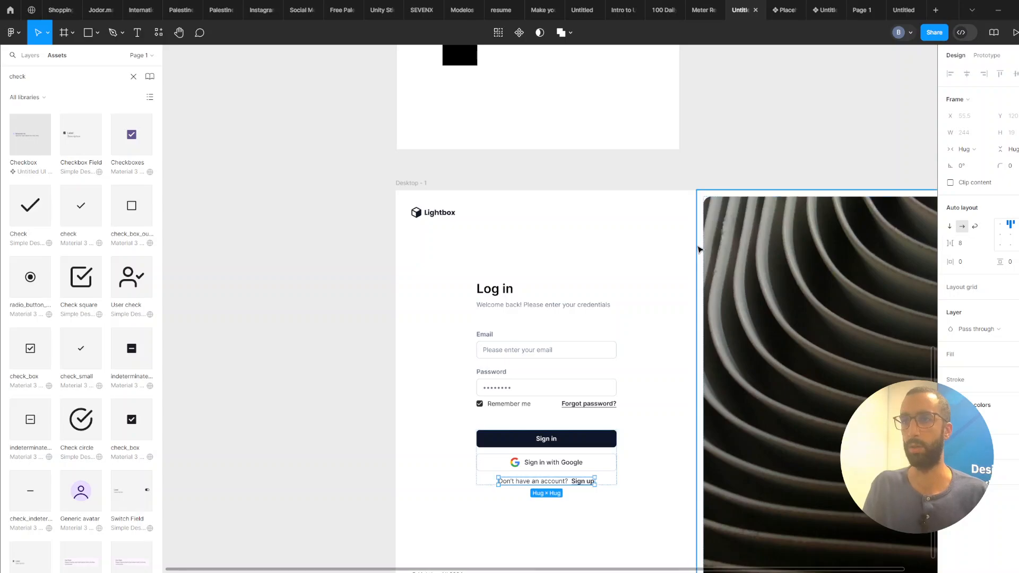
scroll(699, 250, down, 2)
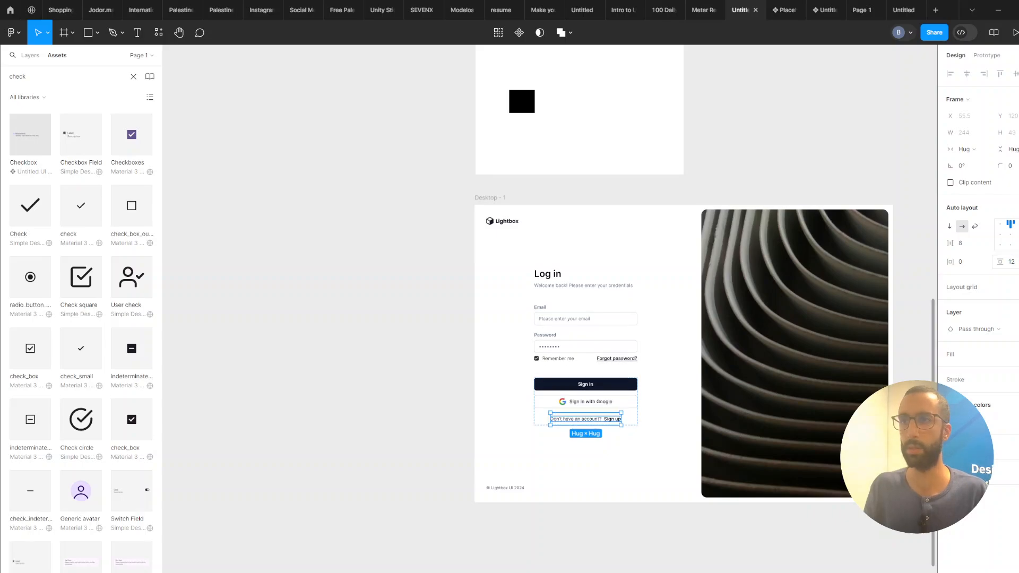
click(635, 566)
scroll(611, 544, down, 1)
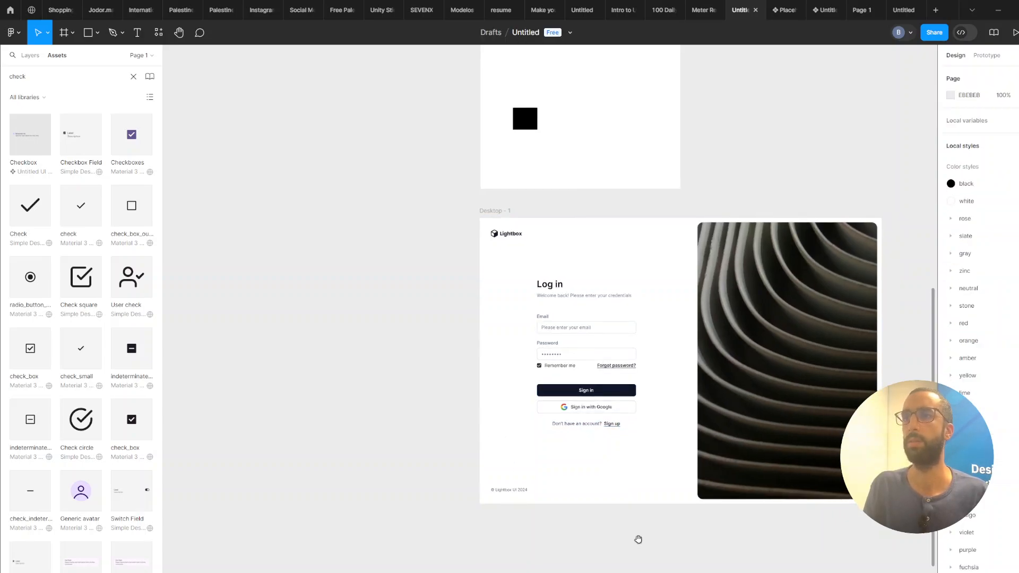
scroll(637, 540, right, 2)
scroll(622, 542, right, 2)
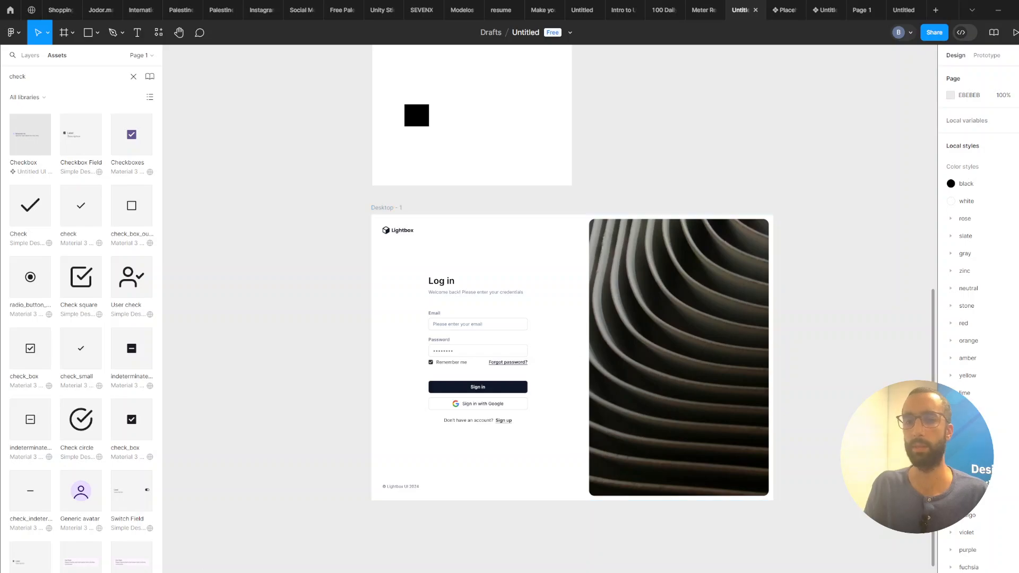